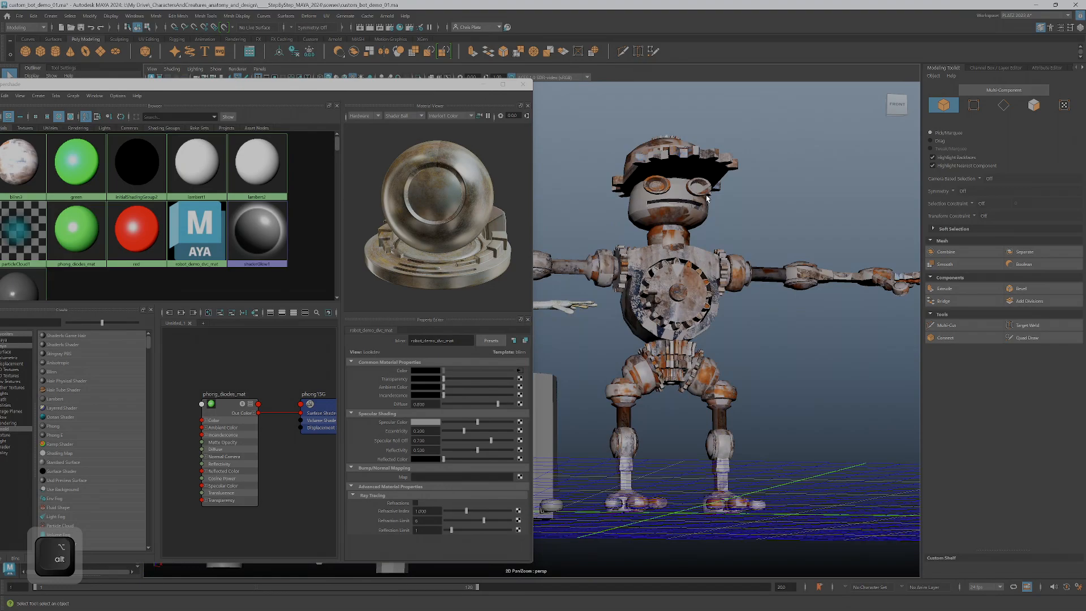
Select all faces of the rusty robot's mesh
{"action": "key", "text": "alt+5"}
{"action": "left_click_drag", "start_coordinate": [706, 198], "coordinate": [717, 225], "text": "alt"}
{"action": "mouse_move", "coordinate": [717, 226]}
{"action": "right_mouse_down", "text": "alt"}
{"action": "mouse_move", "coordinate": [741, 246]}
{"action": "mouse_move", "coordinate": [783, 249]}
{"action": "right_mouse_up", "text": "alt"}
{"action": "middle_click_drag", "start_coordinate": [784, 249], "coordinate": [710, 345], "text": "alt"}
{"action": "right_click_drag", "start_coordinate": [710, 345], "coordinate": [780, 286], "text": "alt"}
{"action": "middle_click_drag", "start_coordinate": [780, 287], "coordinate": [695, 308], "text": "alt"}
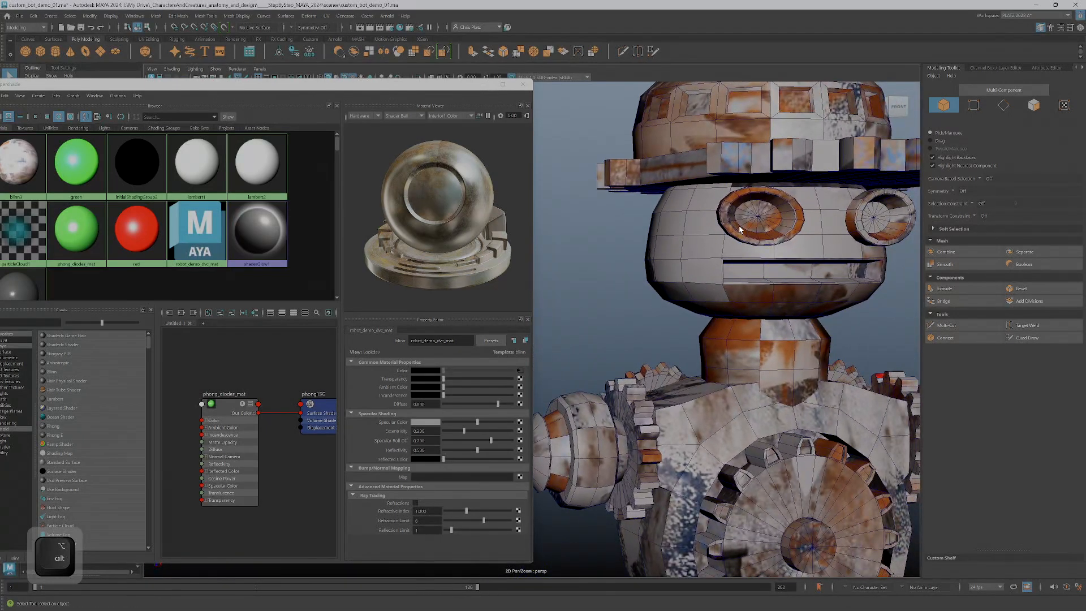
{"action": "left_click", "coordinate": [741, 235]}
{"action": "right_click_drag", "start_coordinate": [742, 236], "coordinate": [702, 244], "text": "alt"}
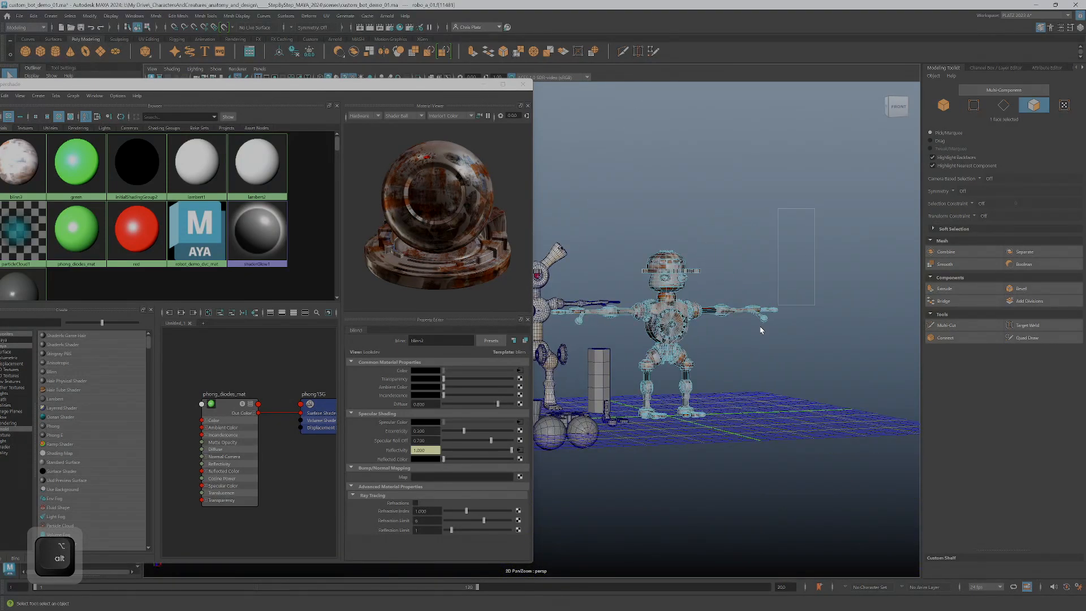
{"action": "left_click_drag", "start_coordinate": [790, 286], "coordinate": [512, 466]}
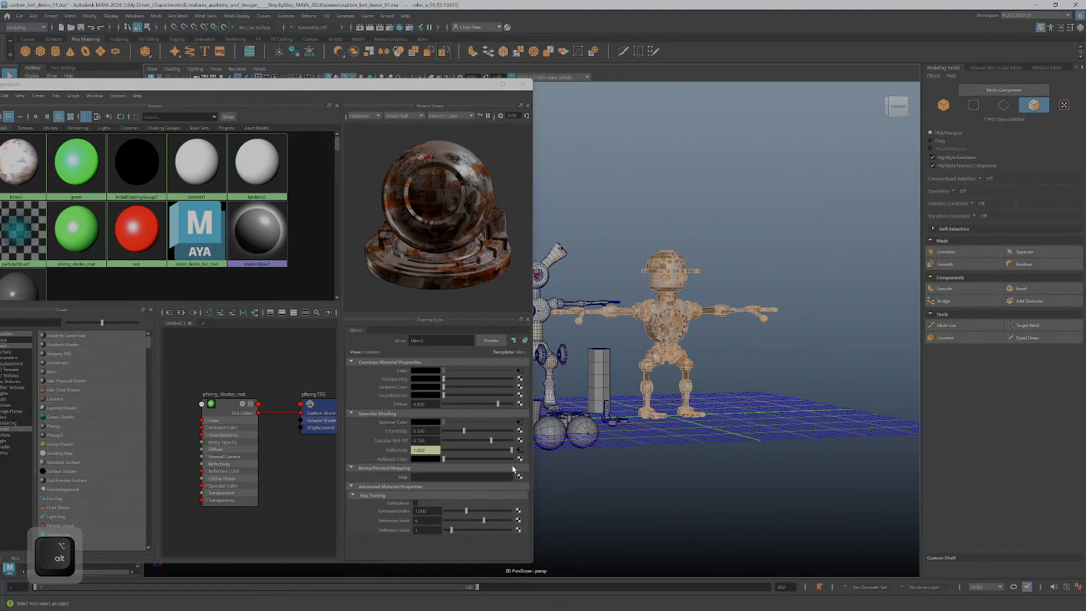
Create a new Phong material and rename it phong_robo_body_mat
{"action": "left_click", "coordinate": [55, 427]}
{"action": "left_click", "coordinate": [428, 340]}
{"action": "key", "text": "BackSpace"}
{"action": "type", "text": "_"}
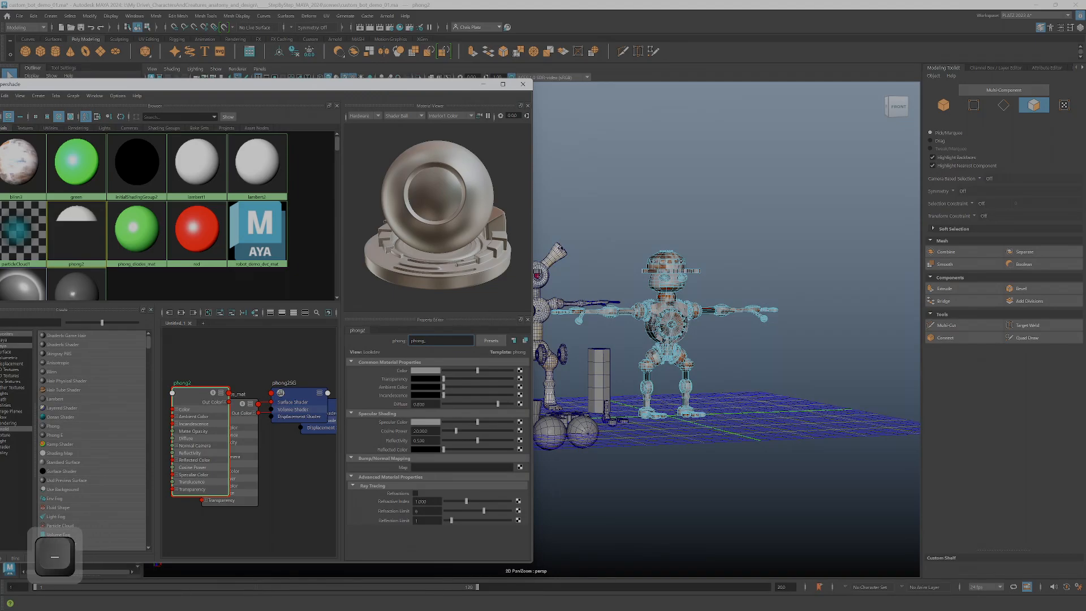
{"action": "type", "text": "ro"}
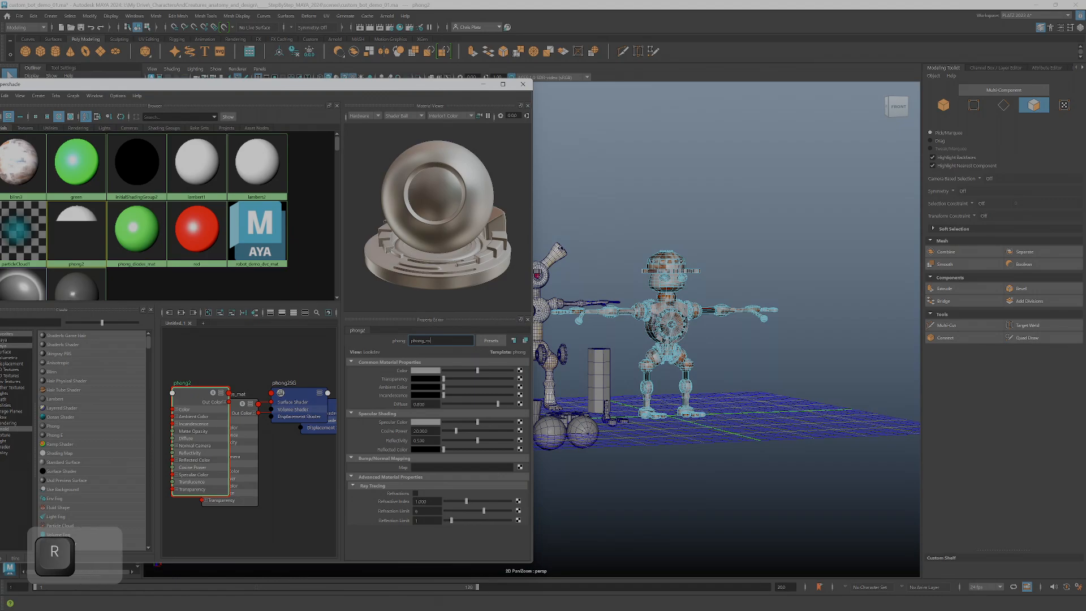
{"action": "type", "text": "bo_b"}
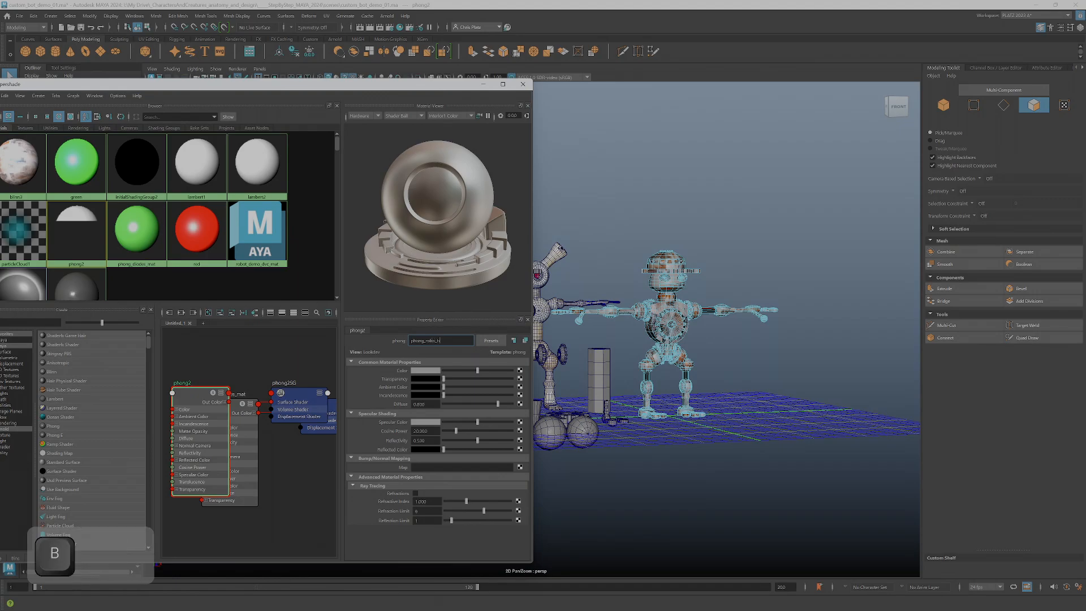
{"action": "type", "text": "ody_mat"}
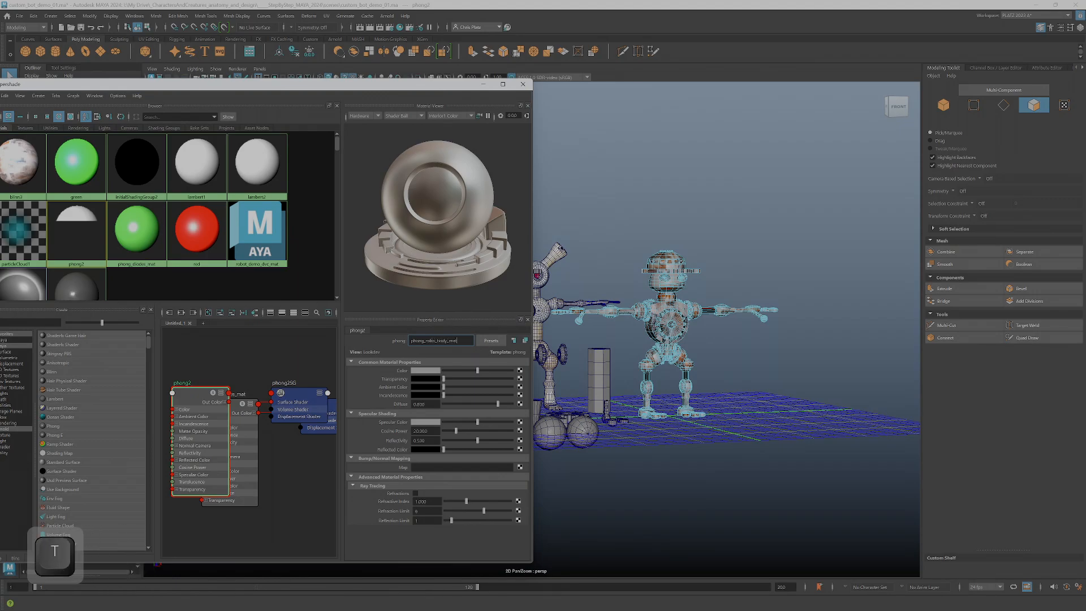
{"action": "key", "text": "Return"}
Move the Hypershade window so that all of it is in view
{"action": "scroll", "coordinate": [569, 335], "scroll_direction": "up", "scroll_amount": 5}
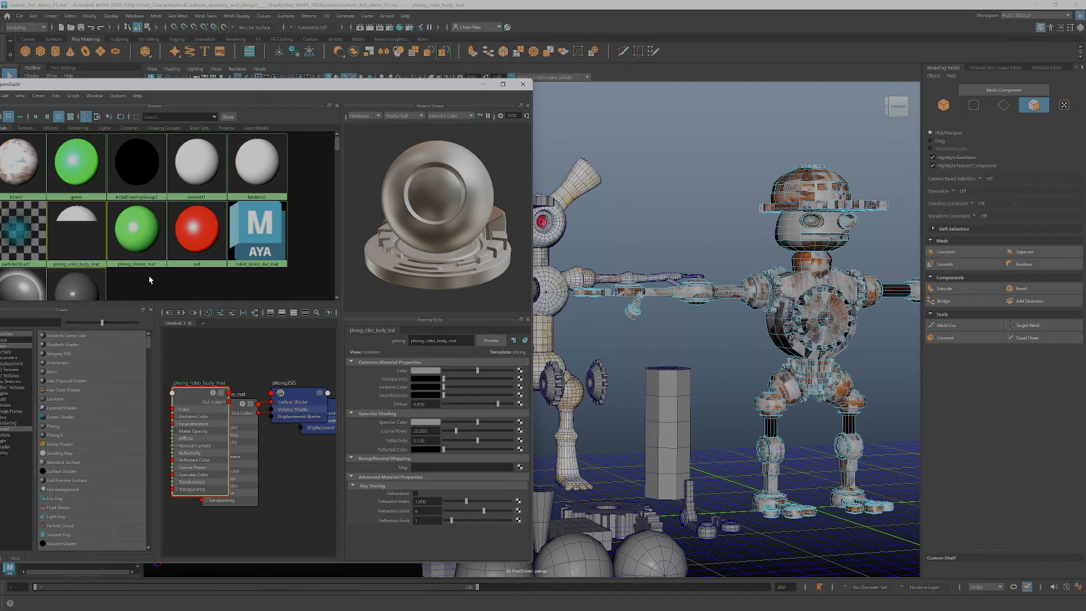
{"action": "scroll", "coordinate": [170, 274], "scroll_direction": "down", "scroll_amount": 1}
{"action": "left_click_drag", "start_coordinate": [72, 84], "coordinate": [134, 74]}
Try the small and medium material swatch sizes in Hypershade, and return to large swatches
{"action": "left_click", "coordinate": [83, 85]}
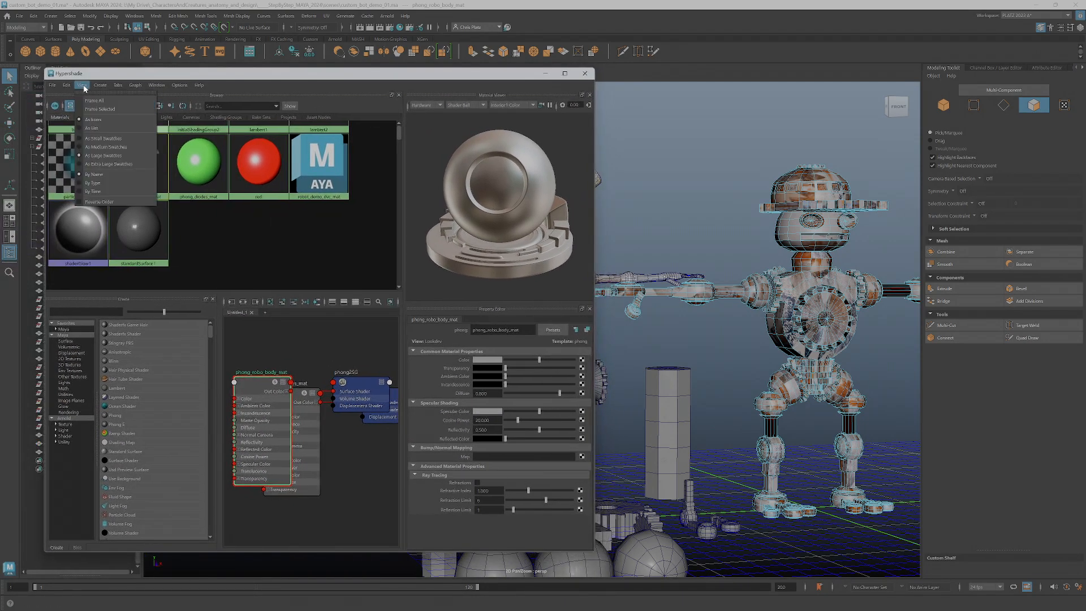
{"action": "left_click", "coordinate": [103, 156]}
{"action": "left_click", "coordinate": [84, 86]}
{"action": "left_click", "coordinate": [100, 143]}
{"action": "left_click", "coordinate": [82, 85]}
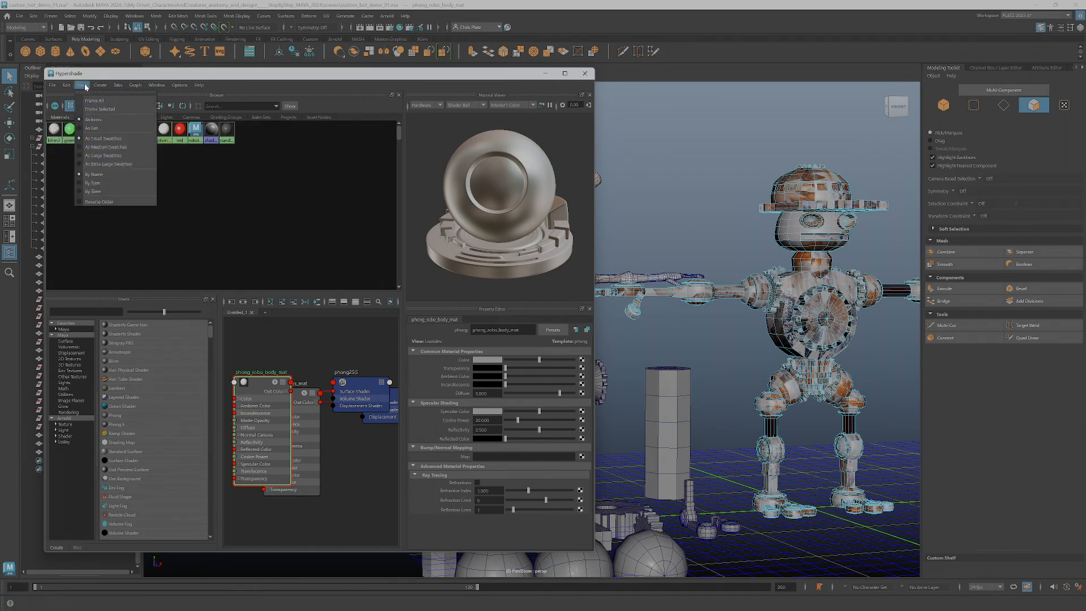
{"action": "left_click", "coordinate": [99, 154]}
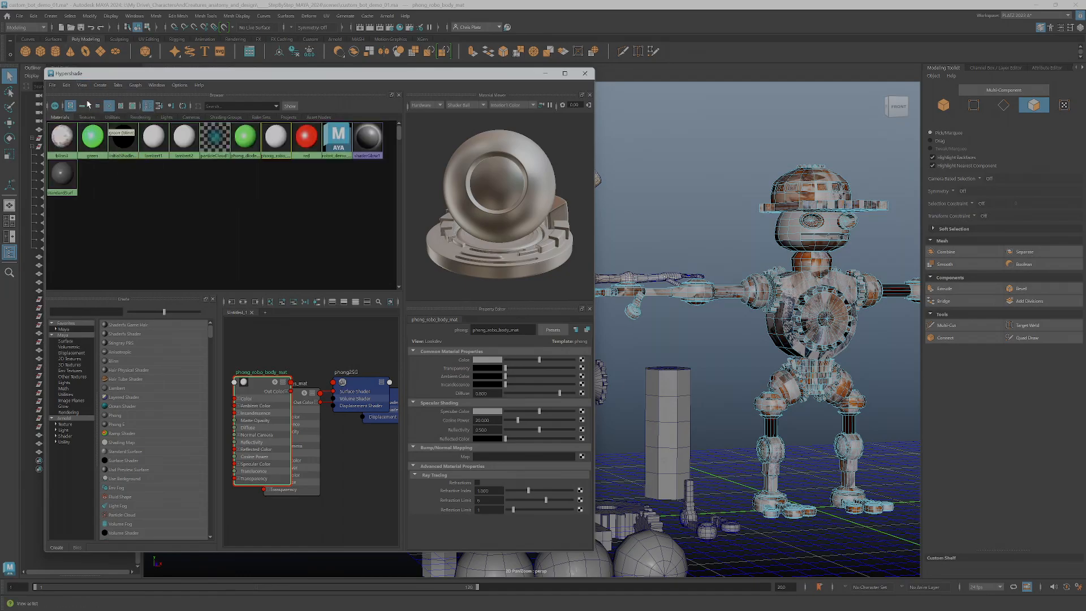
{"action": "left_click", "coordinate": [83, 86]}
{"action": "left_click", "coordinate": [100, 164]}
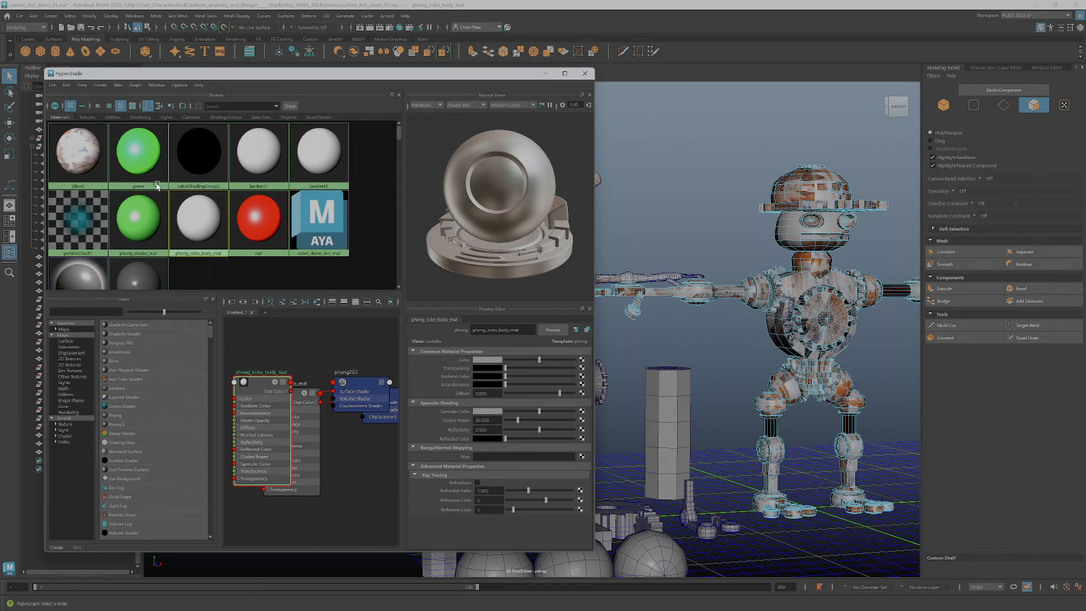
{"action": "scroll", "coordinate": [139, 228], "scroll_direction": "down", "scroll_amount": 2}
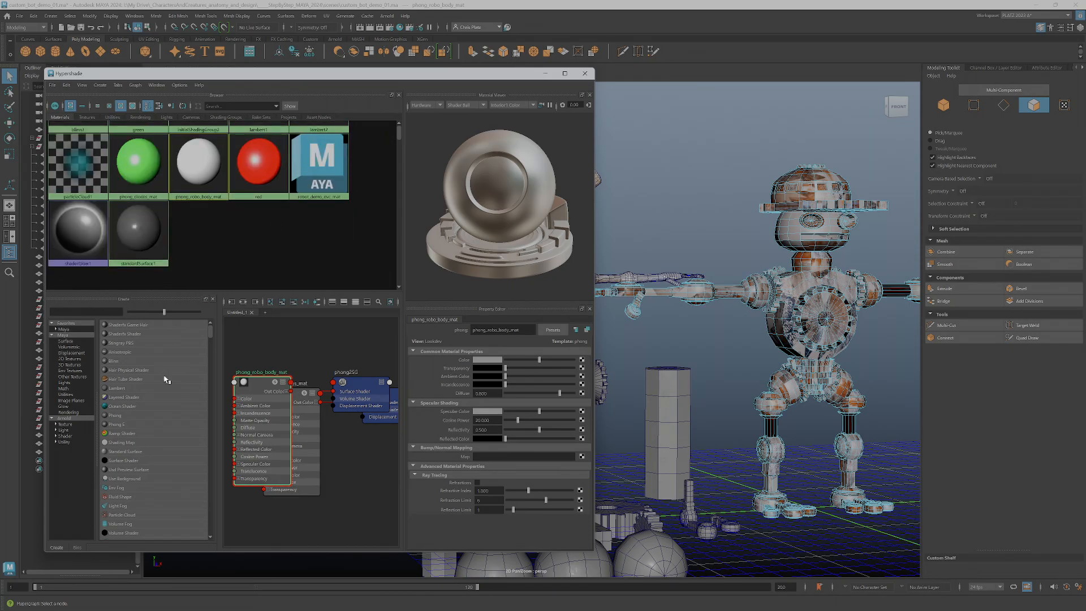
{"action": "scroll", "coordinate": [222, 231], "scroll_direction": "up", "scroll_amount": 2}
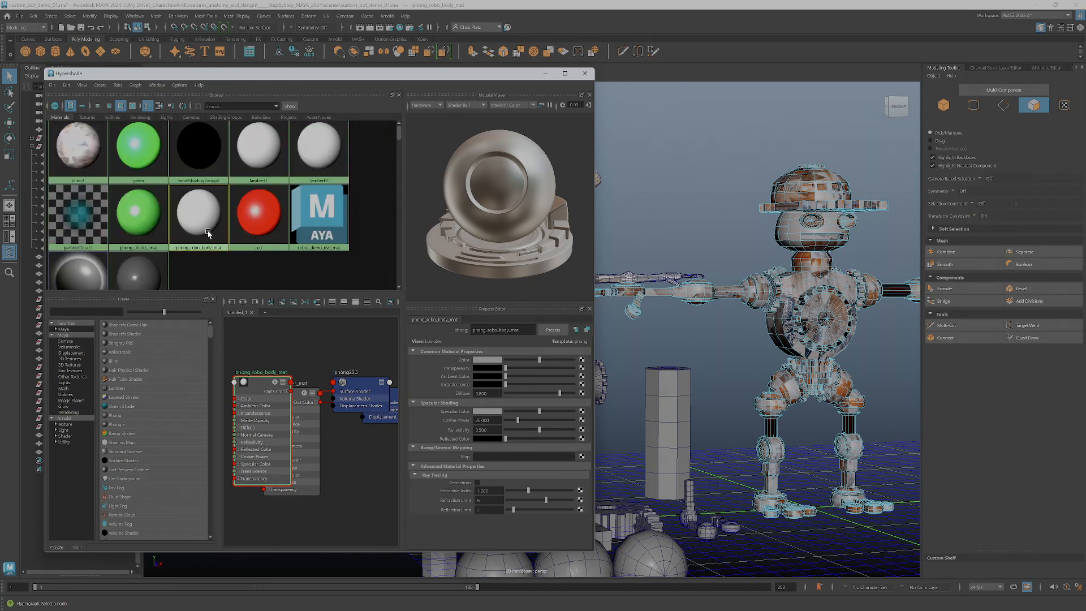
Select the whole robot as an object and assign phong_robo_body_mat to it
{"action": "left_click", "coordinate": [811, 291]}
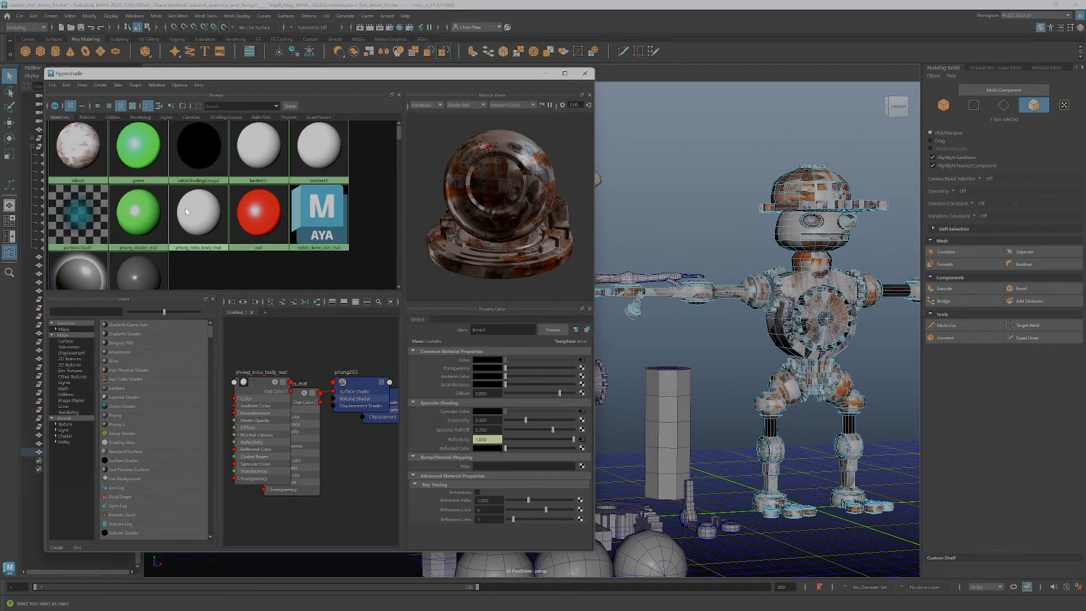
{"action": "right_click_drag", "start_coordinate": [795, 252], "coordinate": [860, 211]}
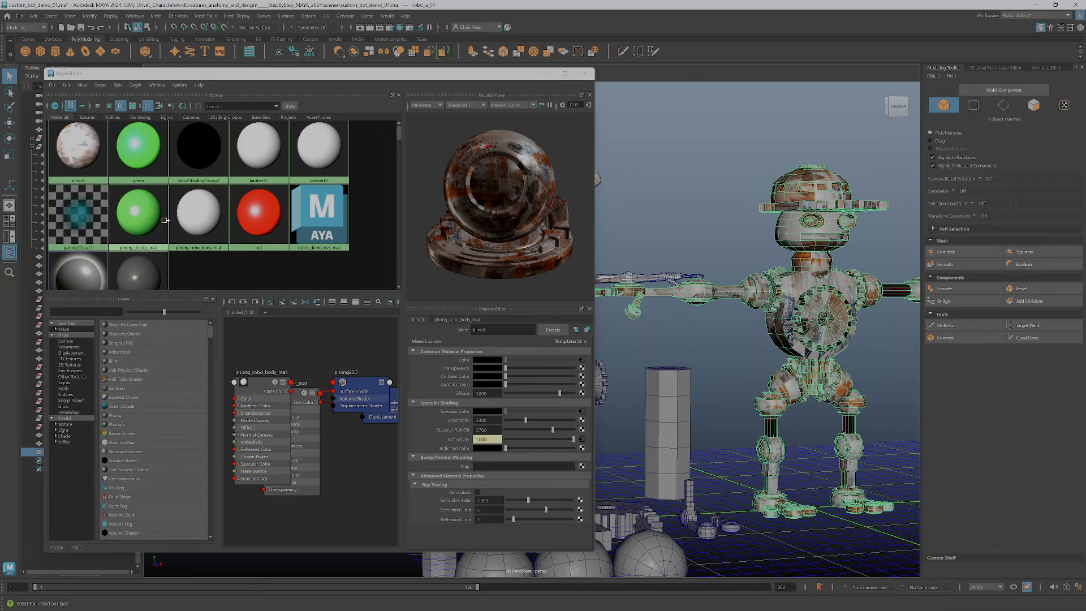
{"action": "right_click_drag", "start_coordinate": [209, 225], "coordinate": [207, 195]}
{"action": "middle_click_drag", "start_coordinate": [738, 302], "coordinate": [688, 310], "text": "alt"}
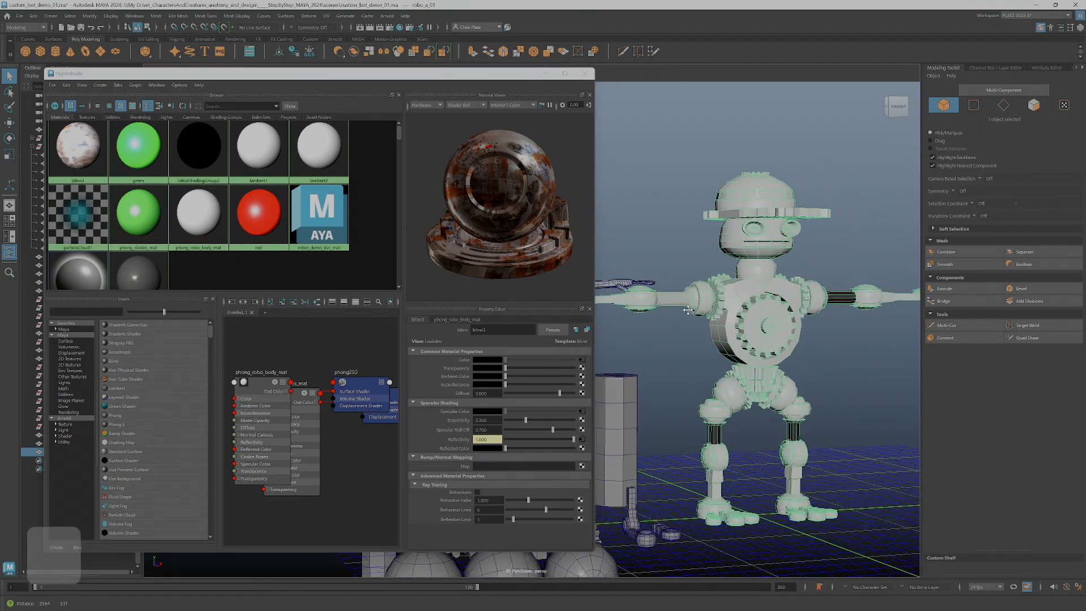
Select edge loops around the robot's limb joints and apply Harden Edge to them
{"action": "right_click_drag", "start_coordinate": [688, 310], "coordinate": [814, 362], "text": "alt"}
{"action": "middle_click_drag", "start_coordinate": [814, 385], "coordinate": [730, 302], "text": "alt"}
{"action": "right_click_drag", "start_coordinate": [730, 302], "coordinate": [803, 419], "text": "alt"}
{"action": "left_click_drag", "start_coordinate": [798, 447], "coordinate": [766, 357], "text": "alt"}
{"action": "right_click_drag", "start_coordinate": [765, 349], "coordinate": [766, 324]}
{"action": "scroll", "coordinate": [770, 349], "scroll_direction": "down", "scroll_amount": 8}
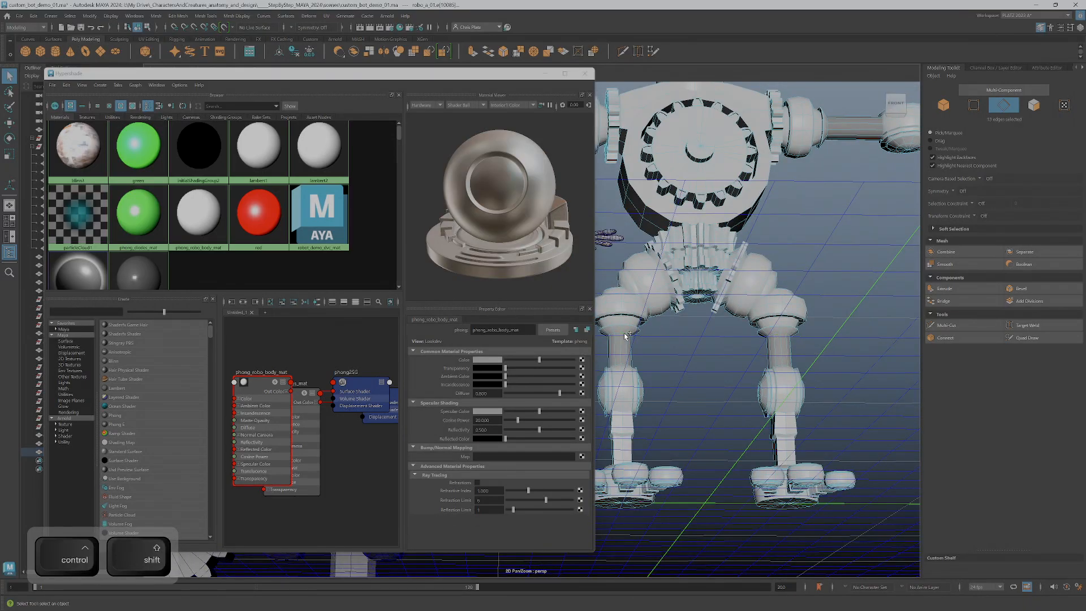
{"action": "middle_click_drag", "start_coordinate": [616, 153], "coordinate": [599, 337], "text": "alt"}
{"action": "scroll", "coordinate": [680, 324], "scroll_direction": "up", "scroll_amount": 3}
{"action": "double_click", "coordinate": [711, 311], "text": "ctrl+shift"}
{"action": "left_click_drag", "start_coordinate": [684, 367], "coordinate": [645, 367], "text": "alt"}
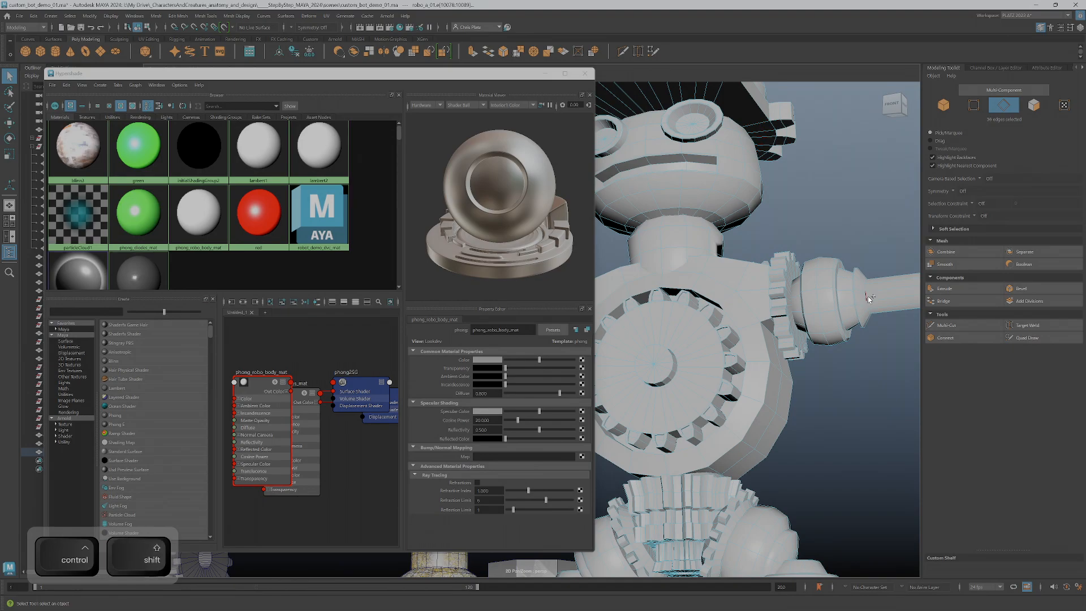
{"action": "right_click_drag", "start_coordinate": [875, 328], "coordinate": [835, 328], "text": "alt"}
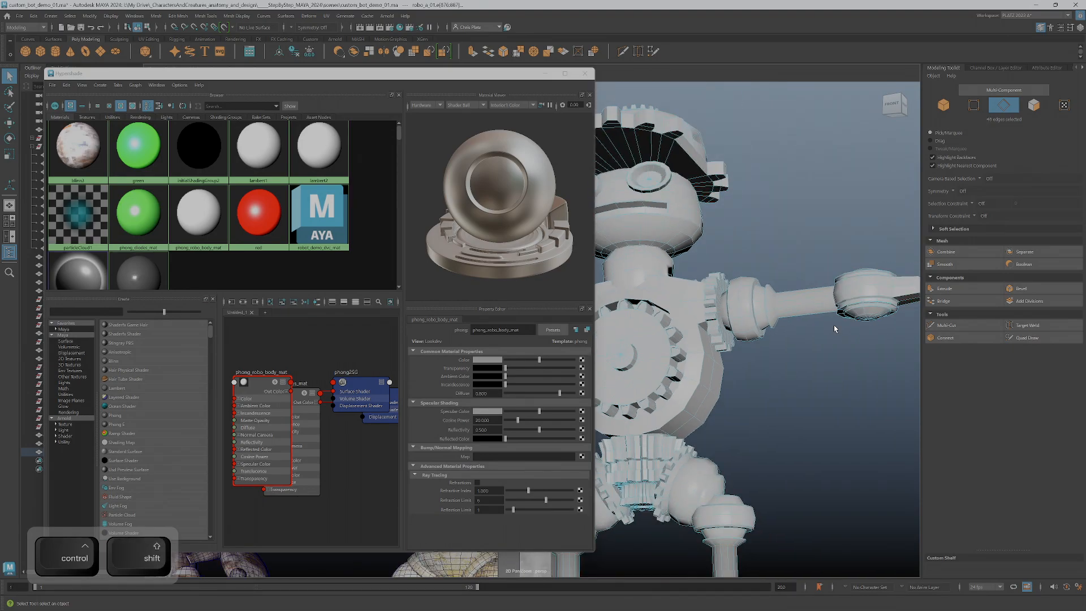
{"action": "left_click", "coordinate": [237, 17]}
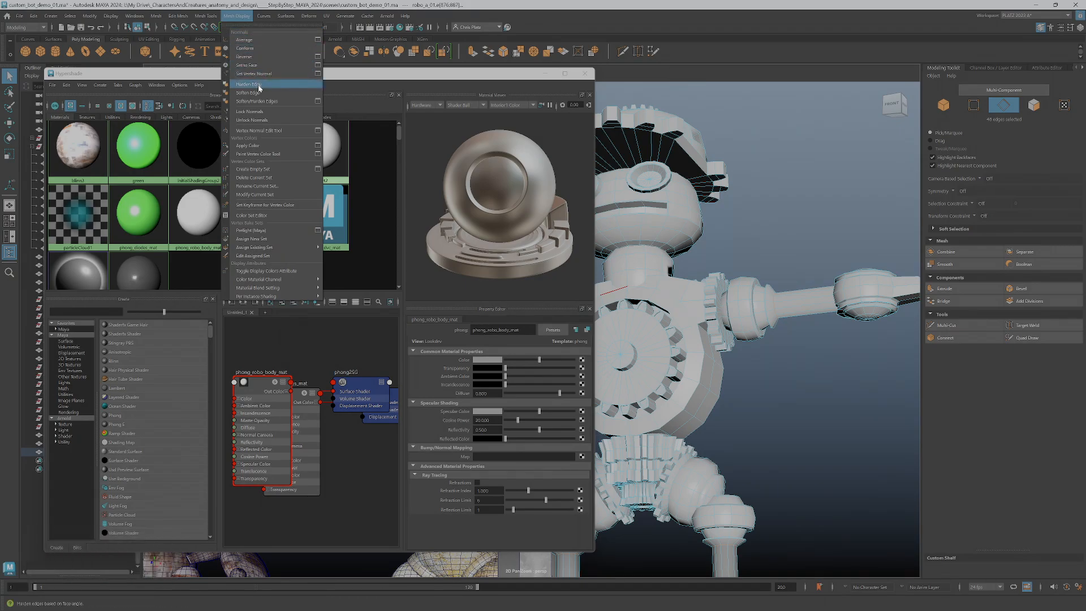
{"action": "left_click", "coordinate": [259, 86]}
Select the side faces of the robot's leg cylinders and apply Soften Edge to them
{"action": "left_click_drag", "start_coordinate": [623, 378], "coordinate": [714, 391], "text": "alt"}
{"action": "right_click_drag", "start_coordinate": [713, 391], "coordinate": [669, 447], "text": "alt"}
{"action": "middle_click_drag", "start_coordinate": [669, 447], "coordinate": [722, 262], "text": "alt"}
{"action": "right_click_drag", "start_coordinate": [722, 262], "coordinate": [691, 395], "text": "alt"}
{"action": "left_click_drag", "start_coordinate": [680, 395], "coordinate": [775, 416]}
{"action": "middle_click_drag", "start_coordinate": [808, 426], "coordinate": [695, 416], "text": "alt"}
{"action": "left_click_drag", "start_coordinate": [836, 413], "coordinate": [795, 396], "text": "ctrl+shift"}
{"action": "left_click", "coordinate": [238, 17]}
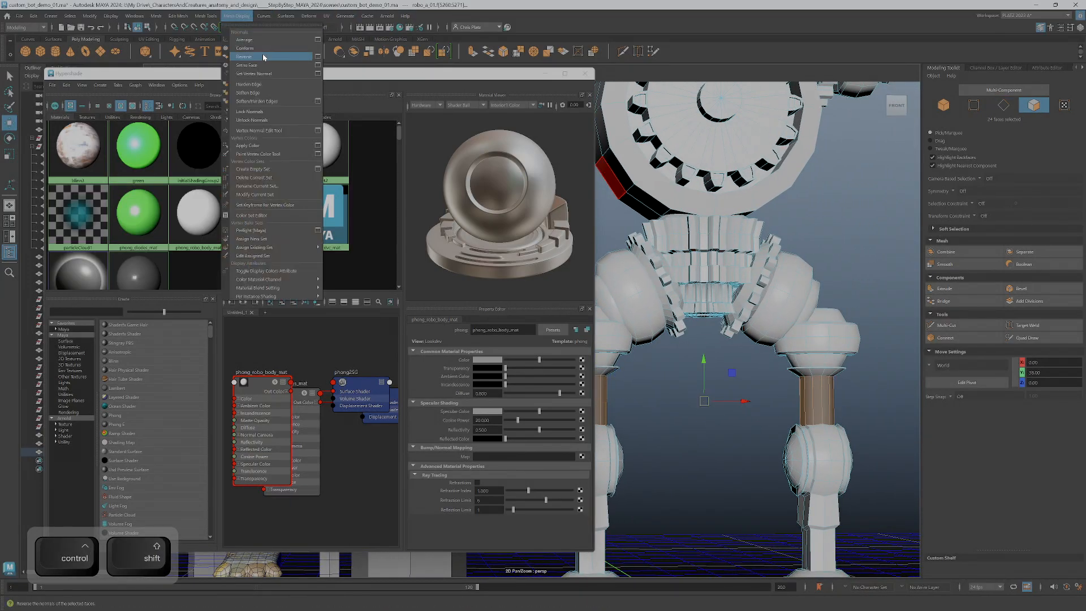
{"action": "left_click", "coordinate": [249, 43]}
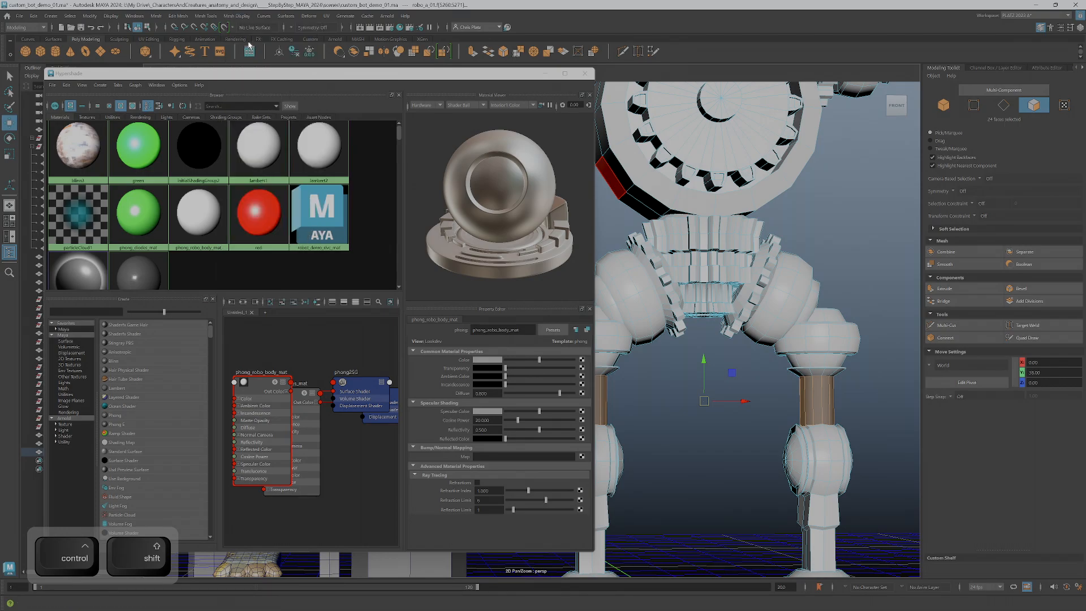
{"action": "left_click", "coordinate": [237, 16]}
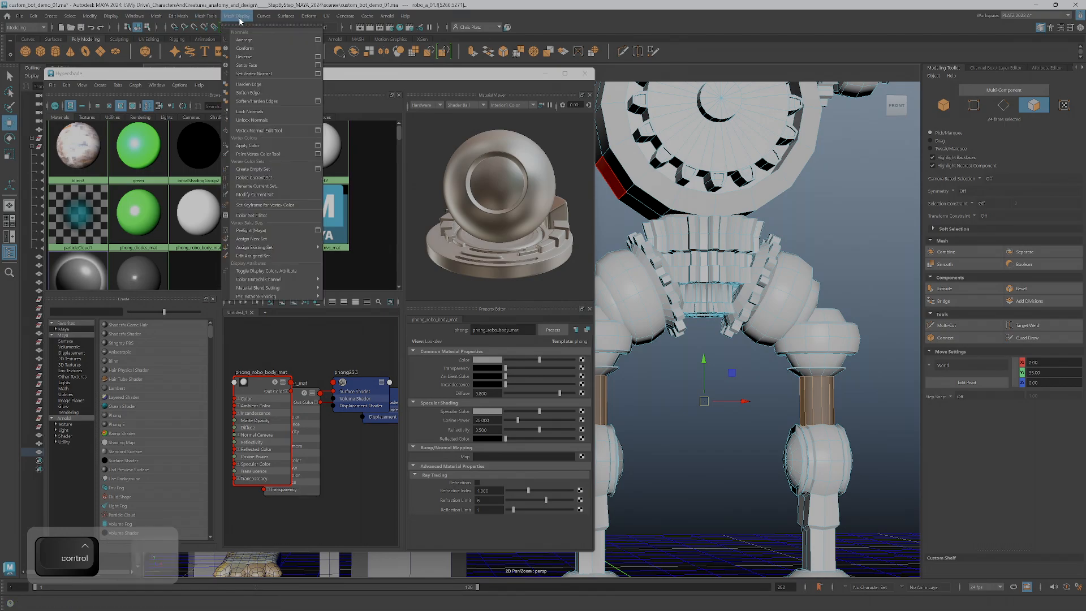
{"action": "left_click", "coordinate": [263, 96]}
{"action": "scroll", "coordinate": [765, 340], "scroll_direction": "down", "scroll_amount": 2}
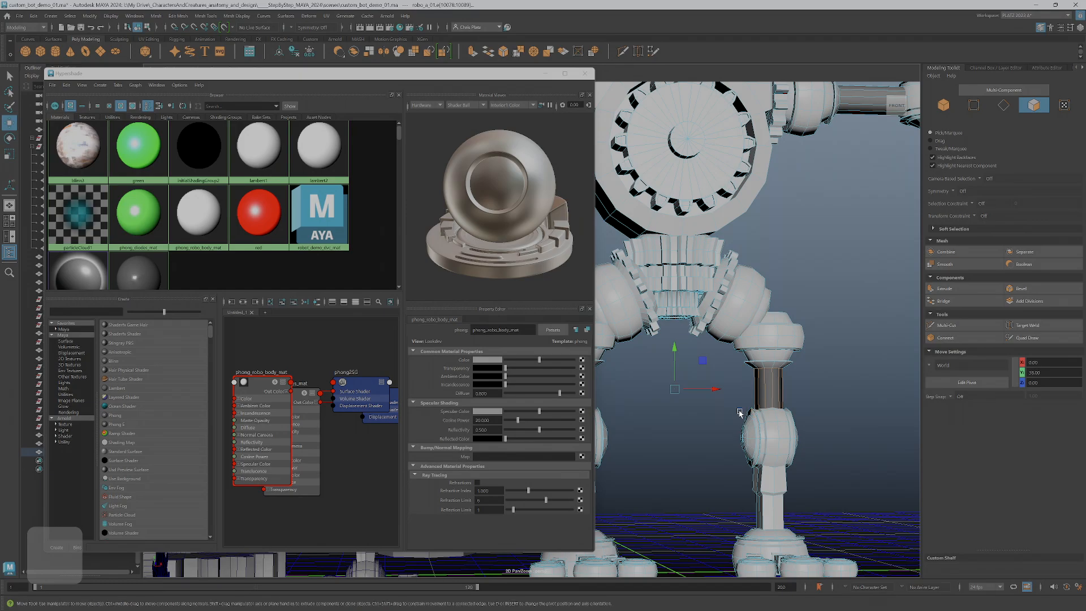
Examine the shading of the robot's body, legs and head from several angles
{"action": "left_click", "coordinate": [706, 428]}
{"action": "left_click_drag", "start_coordinate": [706, 428], "coordinate": [757, 433], "text": "alt"}
{"action": "middle_click_drag", "start_coordinate": [666, 395], "coordinate": [729, 414], "text": "alt"}
{"action": "left_click_drag", "start_coordinate": [729, 414], "coordinate": [791, 400], "text": "alt"}
{"action": "right_click_drag", "start_coordinate": [791, 400], "coordinate": [798, 371], "text": "alt"}
{"action": "left_click_drag", "start_coordinate": [797, 371], "coordinate": [765, 334], "text": "alt"}
{"action": "right_click_drag", "start_coordinate": [765, 333], "coordinate": [758, 302], "text": "alt"}
{"action": "middle_click_drag", "start_coordinate": [758, 302], "coordinate": [804, 358], "text": "alt"}
{"action": "left_click_drag", "start_coordinate": [804, 358], "coordinate": [691, 304], "text": "alt"}
{"action": "middle_click_drag", "start_coordinate": [691, 304], "coordinate": [836, 317], "text": "alt"}
{"action": "right_click_drag", "start_coordinate": [836, 316], "coordinate": [792, 345], "text": "alt"}
{"action": "middle_click_drag", "start_coordinate": [792, 345], "coordinate": [635, 295], "text": "alt"}
{"action": "left_click_drag", "start_coordinate": [635, 296], "coordinate": [627, 279], "text": "alt"}
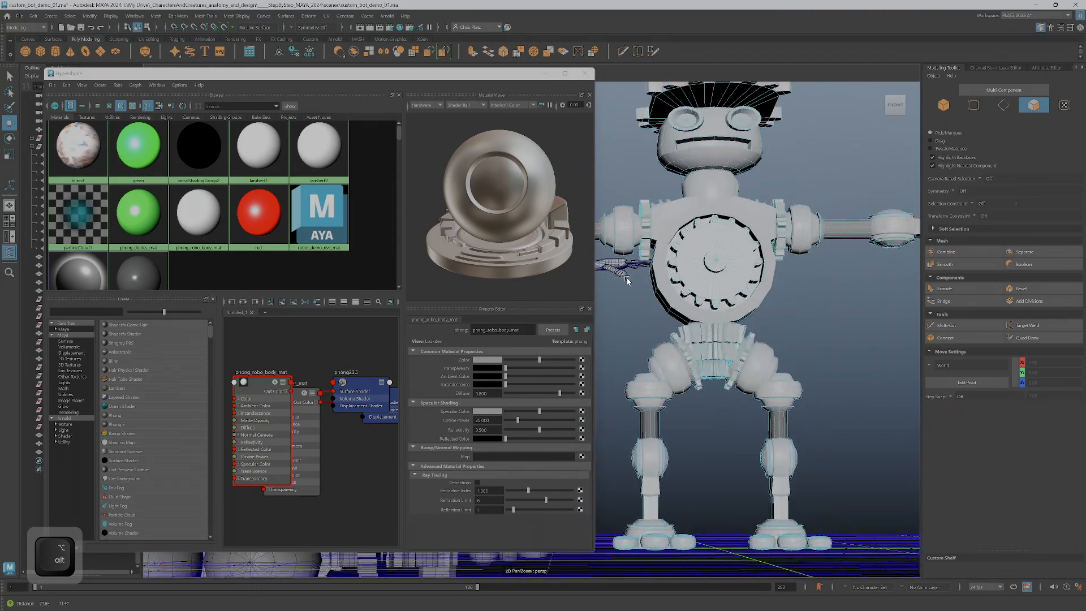
Select the front faces of all the teeth on the robot's chest gear
{"action": "right_click_drag", "start_coordinate": [627, 279], "coordinate": [626, 280], "text": "alt"}
{"action": "right_click_drag", "start_coordinate": [729, 271], "coordinate": [814, 254], "text": "alt"}
{"action": "middle_click_drag", "start_coordinate": [814, 255], "coordinate": [731, 298], "text": "alt"}
{"action": "right_click_drag", "start_coordinate": [731, 299], "coordinate": [733, 312]}
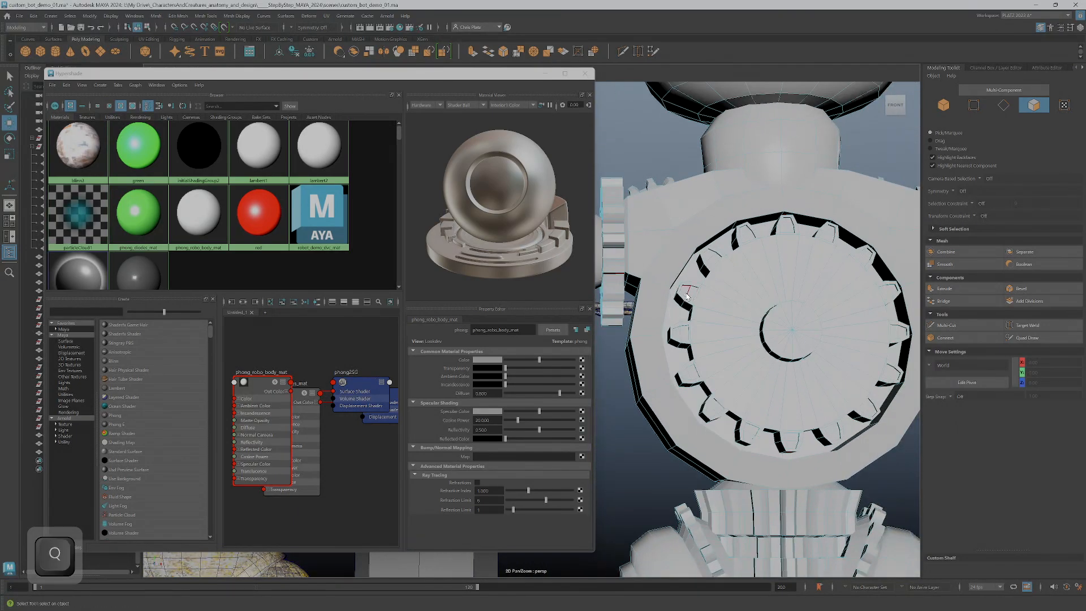
{"action": "key", "text": "q"}
{"action": "left_click", "coordinate": [691, 297], "text": "ctrl+shift"}
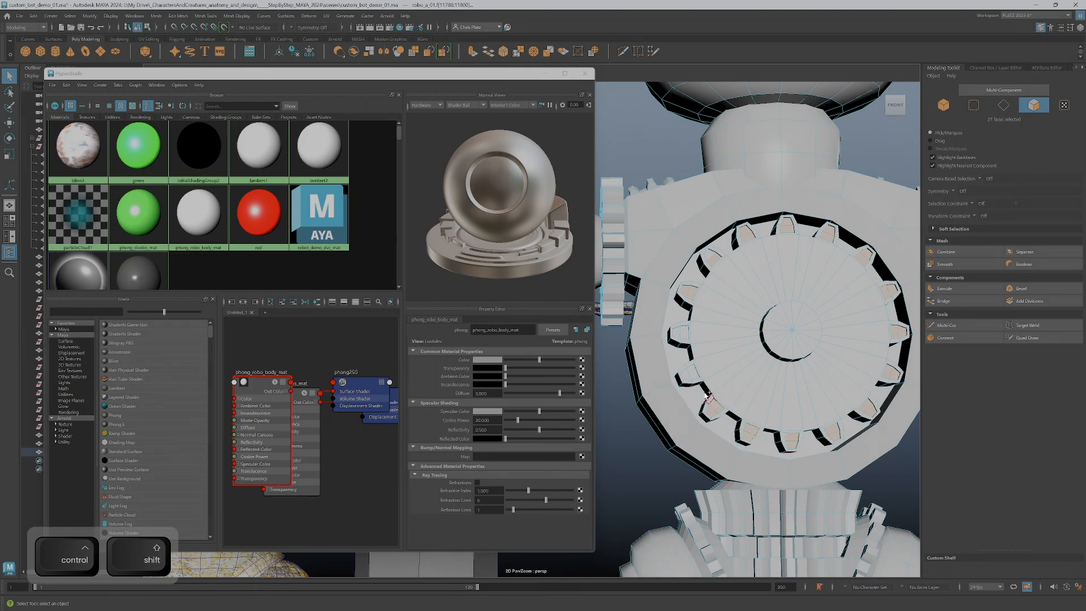
{"action": "left_click", "coordinate": [679, 334], "text": "ctrl+shift"}
{"action": "left_click_drag", "start_coordinate": [679, 333], "coordinate": [722, 318], "text": "alt"}
Turn on X-Ray display in the viewport and assign phong_diodes_mat to the selected chest gear tooth faces
{"action": "left_click_drag", "start_coordinate": [445, 73], "coordinate": [444, 93]}
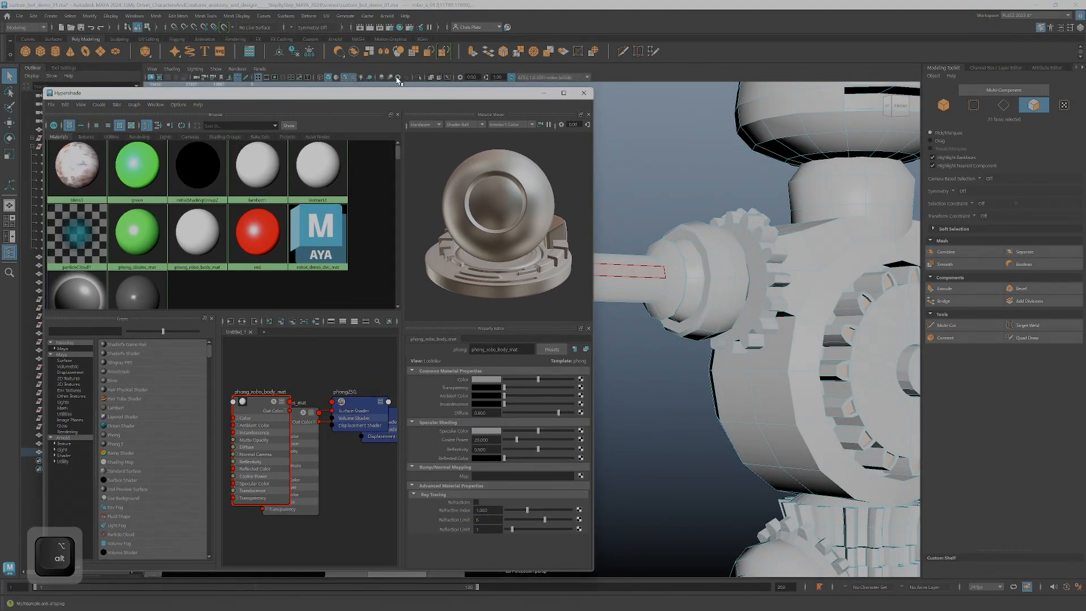
{"action": "left_click", "coordinate": [431, 78]}
{"action": "key", "text": "f"}
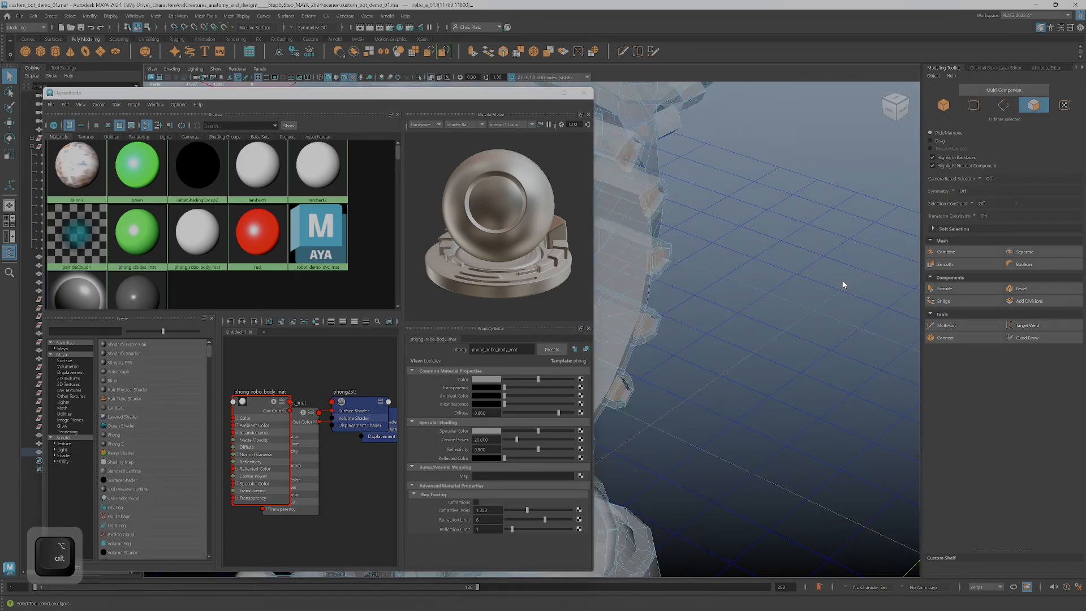
{"action": "left_click_drag", "start_coordinate": [820, 285], "coordinate": [815, 311], "text": "alt"}
{"action": "middle_click_drag", "start_coordinate": [677, 301], "coordinate": [782, 317], "text": "alt"}
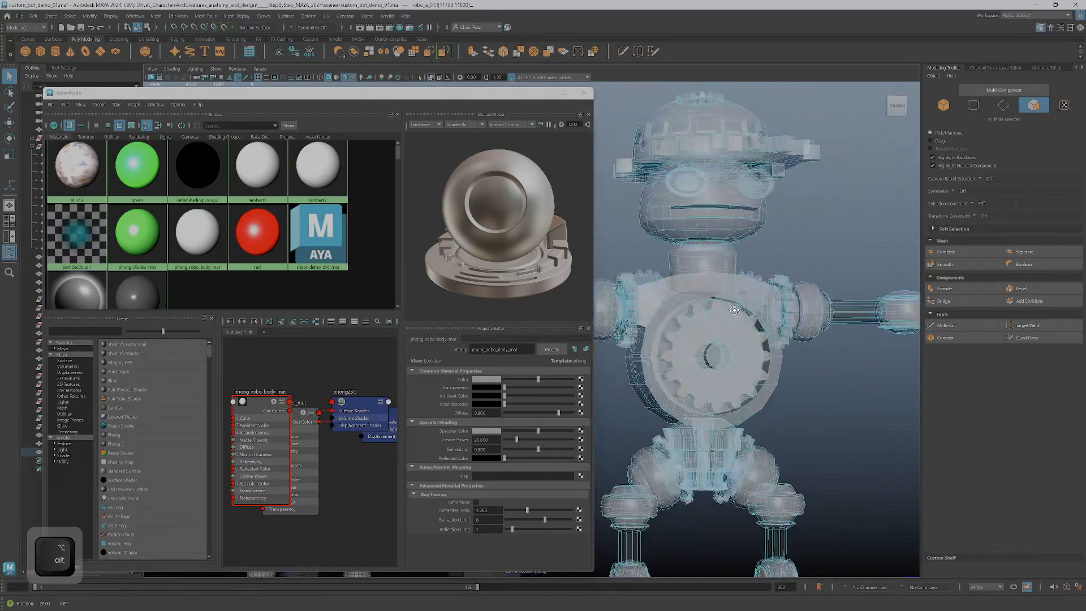
{"action": "right_click_drag", "start_coordinate": [137, 238], "coordinate": [148, 218]}
{"action": "mouse_move", "coordinate": [699, 324]}
{"action": "left_mouse_down", "text": "alt"}
{"action": "mouse_move", "coordinate": [650, 279]}
{"action": "mouse_move", "coordinate": [694, 274]}
{"action": "mouse_move", "coordinate": [708, 344]}
{"action": "mouse_move", "coordinate": [759, 350]}
{"action": "mouse_move", "coordinate": [747, 334]}
{"action": "mouse_move", "coordinate": [704, 332]}
{"action": "left_mouse_up", "text": "alt"}
Select the inner disc faces of one of the robot's eyes
{"action": "scroll", "coordinate": [770, 345], "scroll_direction": "down", "scroll_amount": 3}
{"action": "scroll", "coordinate": [771, 343], "scroll_direction": "up", "scroll_amount": 6}
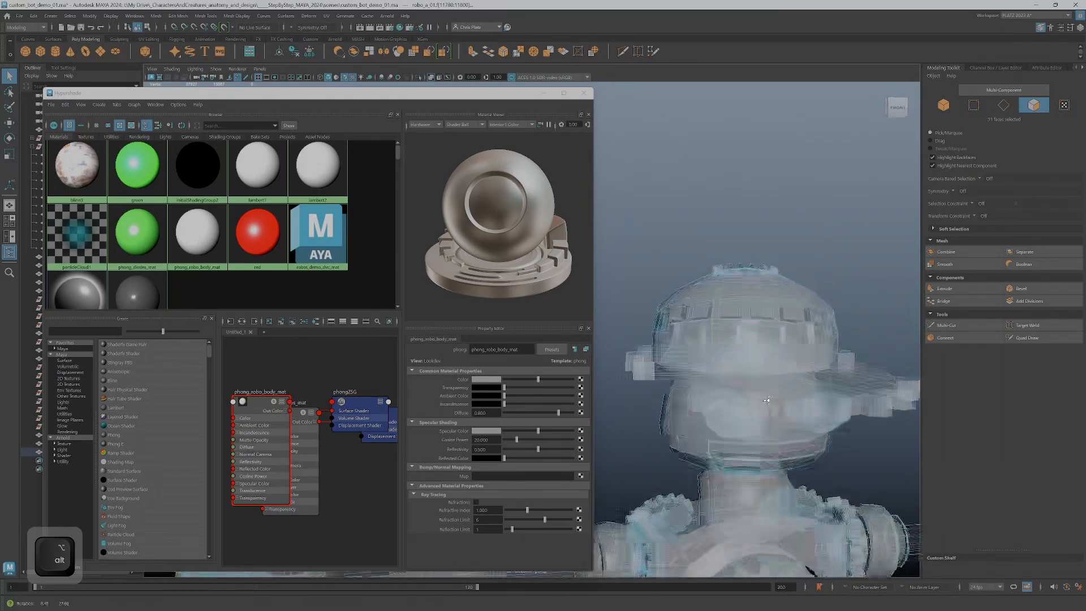
{"action": "scroll", "coordinate": [752, 350], "scroll_direction": "up", "scroll_amount": 4}
{"action": "middle_click_drag", "start_coordinate": [831, 384], "coordinate": [686, 255], "text": "alt"}
{"action": "scroll", "coordinate": [686, 255], "scroll_direction": "up", "scroll_amount": 4}
{"action": "scroll", "coordinate": [686, 255], "scroll_direction": "up", "scroll_amount": 2}
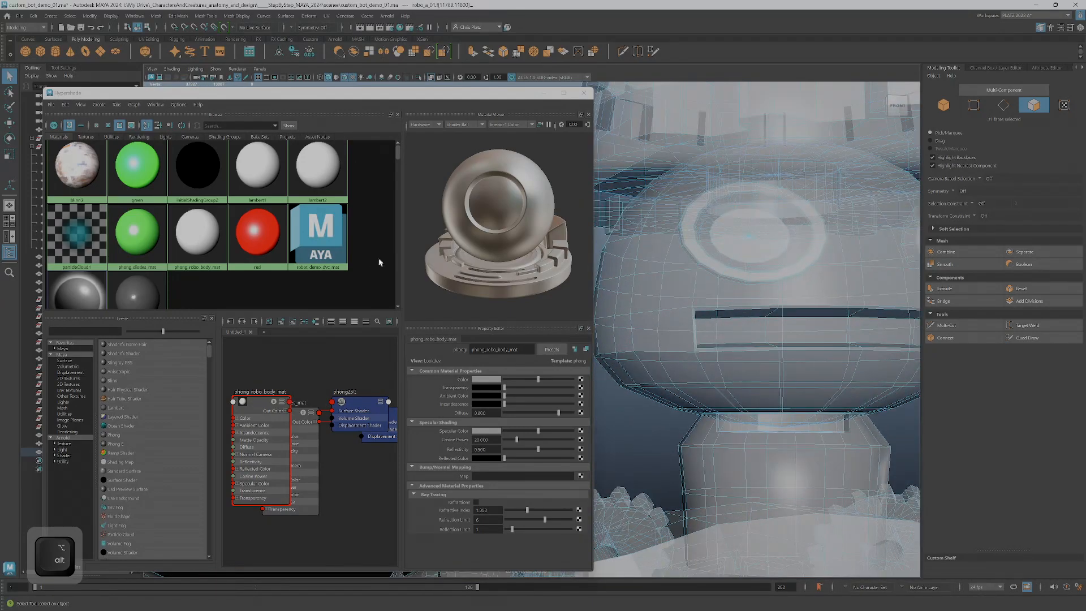
{"action": "left_click_drag", "start_coordinate": [803, 285], "coordinate": [787, 291], "text": "alt"}
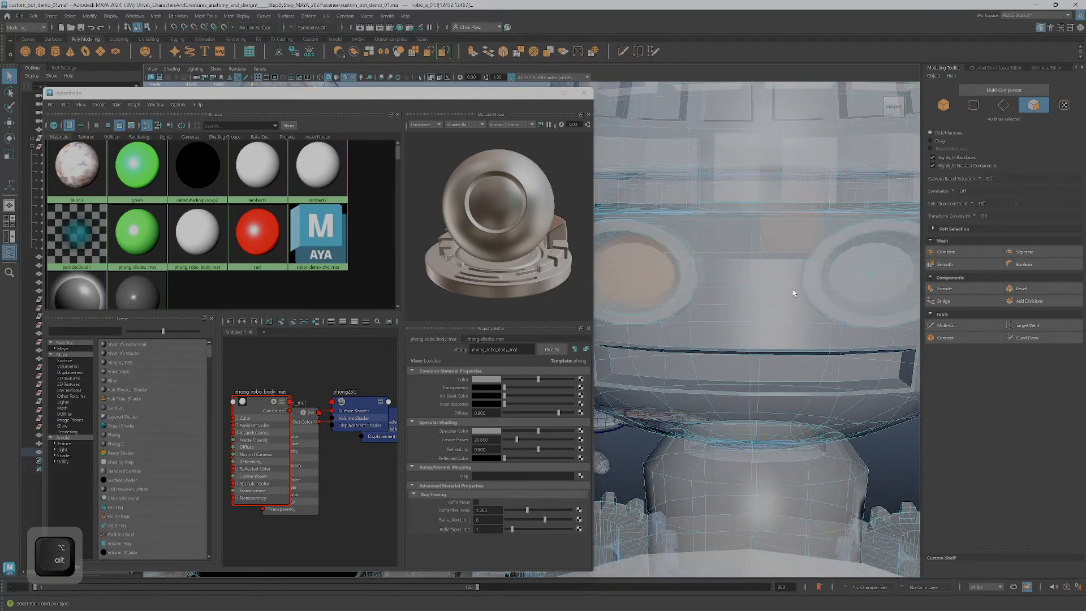
{"action": "left_click_drag", "start_coordinate": [859, 265], "coordinate": [826, 292], "text": "shift"}
{"action": "scroll", "coordinate": [874, 288], "scroll_direction": "down", "scroll_amount": 2}
{"action": "left_click_drag", "start_coordinate": [736, 270], "coordinate": [872, 215], "text": "alt"}
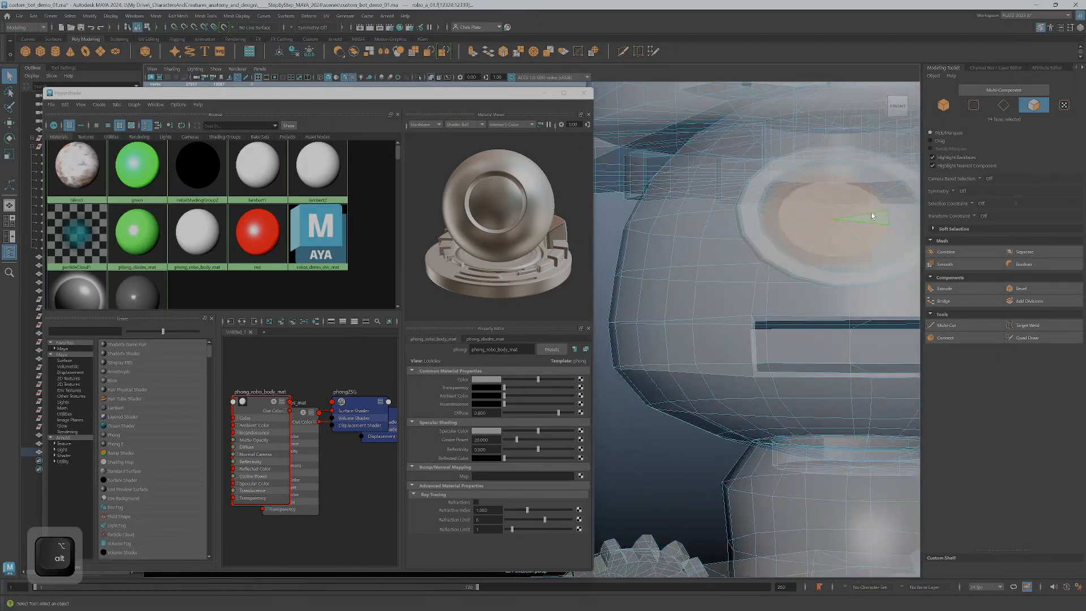
{"action": "left_click", "coordinate": [862, 205], "text": "ctrl+shift"}
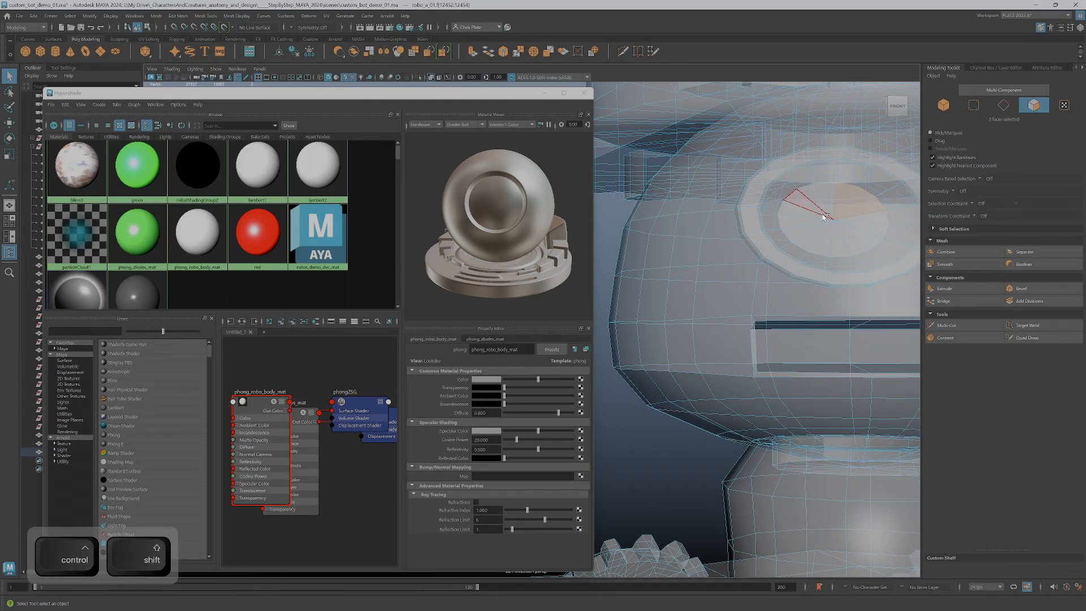
{"action": "left_click_drag", "start_coordinate": [824, 218], "coordinate": [836, 255], "text": "alt"}
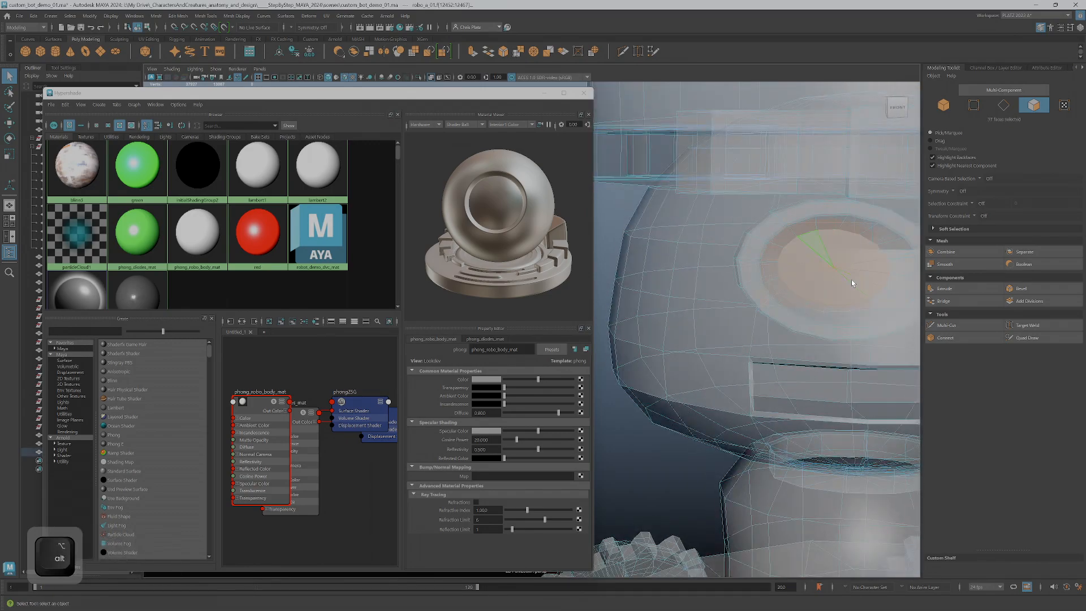
Add the inner disc faces of the robot's other eye to the selection
{"action": "middle_click_drag", "start_coordinate": [849, 281], "coordinate": [693, 259], "text": "alt"}
{"action": "left_click_drag", "start_coordinate": [781, 279], "coordinate": [746, 279], "text": "alt"}
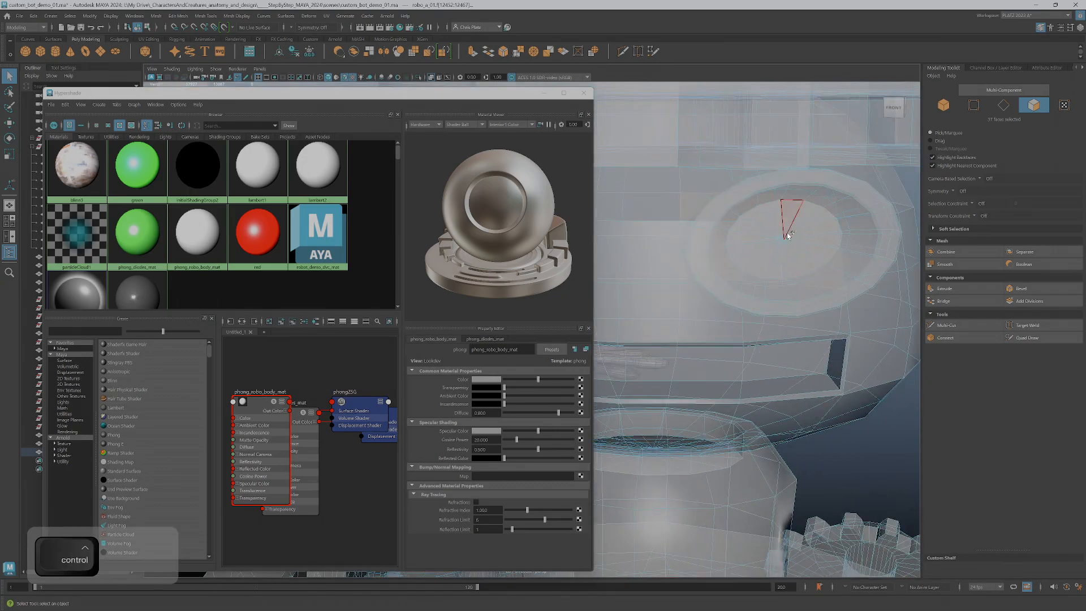
{"action": "left_click_drag", "start_coordinate": [783, 236], "coordinate": [789, 247], "text": "ctrl+shift"}
{"action": "left_click_drag", "start_coordinate": [787, 292], "coordinate": [657, 277], "text": "alt"}
{"action": "middle_click_drag", "start_coordinate": [657, 277], "coordinate": [828, 248], "text": "alt"}
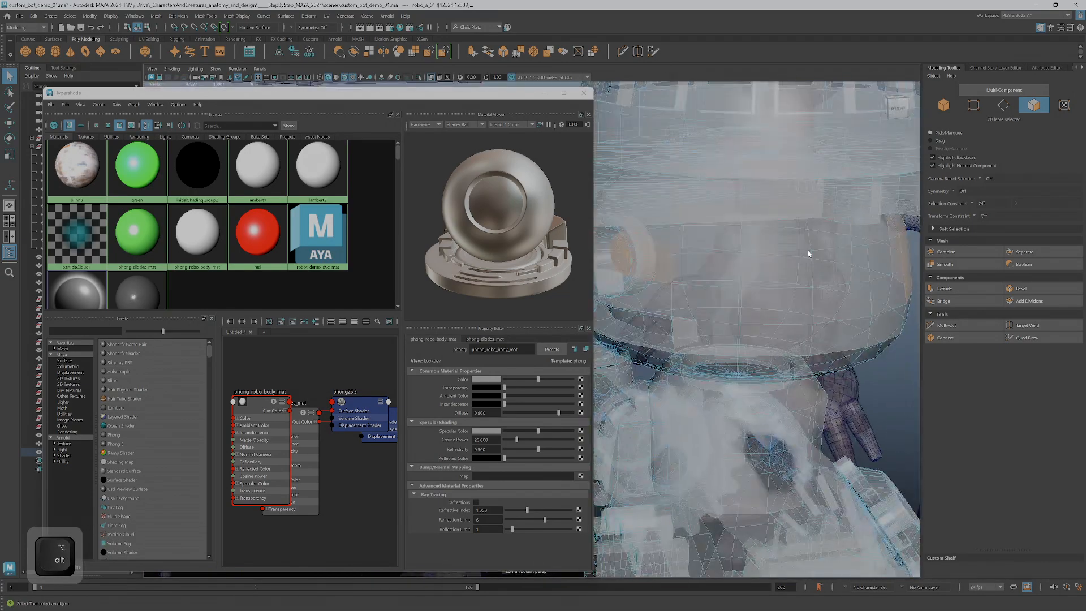
Deselect the stray faces picked up at the back and one side of the robot's head
{"action": "left_click_drag", "start_coordinate": [829, 251], "coordinate": [810, 220], "text": "alt"}
{"action": "right_click_drag", "start_coordinate": [810, 221], "coordinate": [773, 121], "text": "alt"}
{"action": "left_click_drag", "start_coordinate": [829, 323], "coordinate": [805, 311], "text": "ctrl"}
{"action": "right_click_drag", "start_coordinate": [720, 325], "coordinate": [798, 332], "text": "alt"}
{"action": "middle_click_drag", "start_coordinate": [798, 332], "coordinate": [710, 333], "text": "alt"}
{"action": "right_click_drag", "start_coordinate": [711, 332], "coordinate": [798, 311], "text": "alt"}
{"action": "middle_click_drag", "start_coordinate": [798, 311], "coordinate": [594, 327], "text": "alt"}
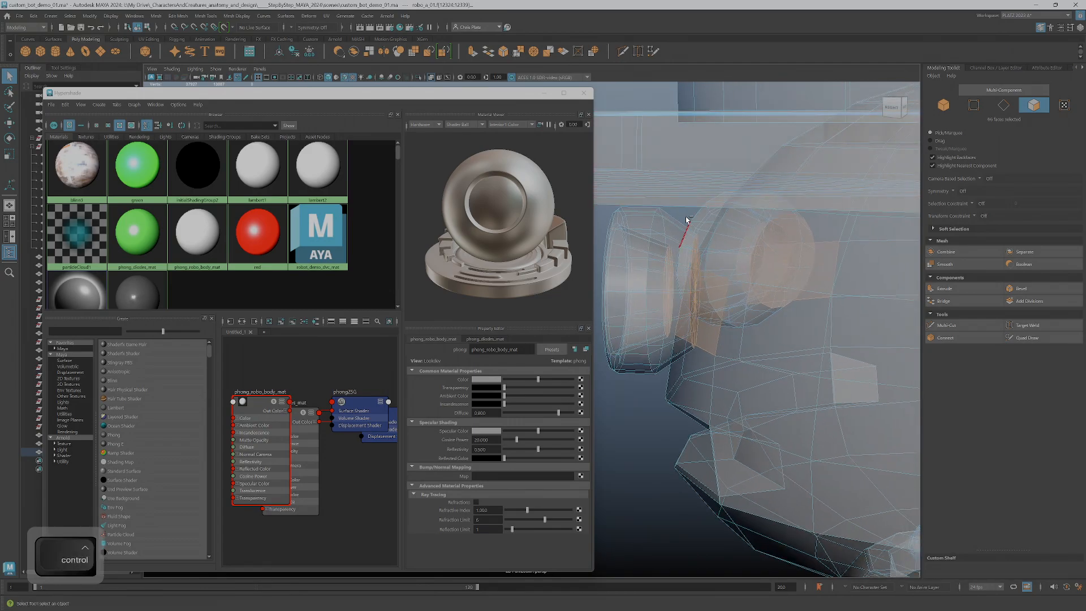
{"action": "left_click_drag", "start_coordinate": [699, 365], "coordinate": [702, 367], "text": "ctrl"}
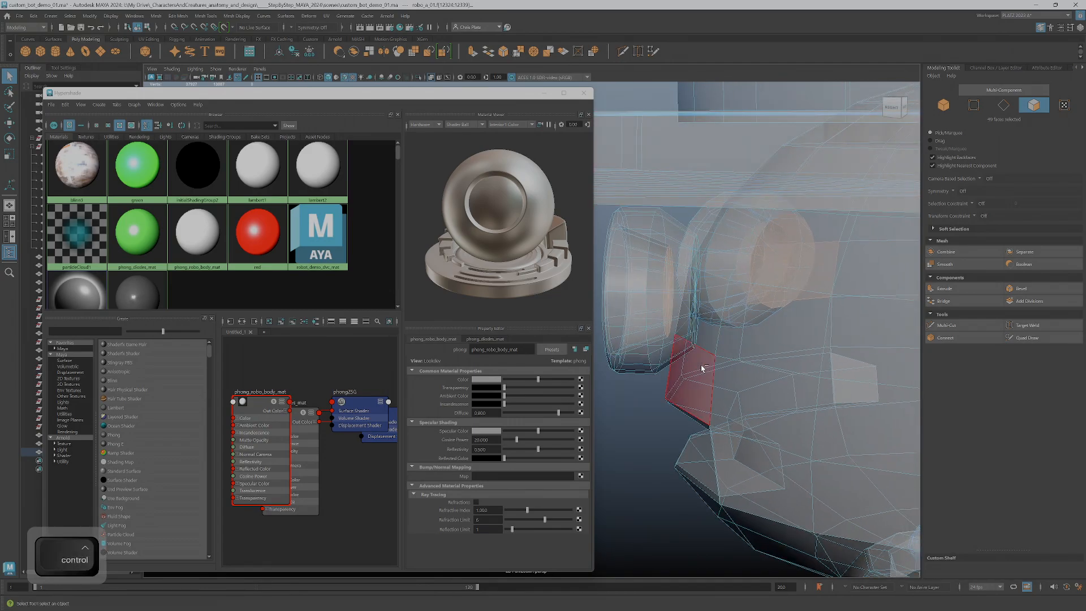
Deselect the remaining stray faces on the other side of the head, keeping only the two eye discs selected
{"action": "mouse_move", "coordinate": [788, 338]}
{"action": "left_mouse_down", "text": "alt"}
{"action": "mouse_move", "coordinate": [827, 360]}
{"action": "mouse_move", "coordinate": [808, 332]}
{"action": "left_mouse_up", "text": "alt"}
{"action": "middle_click_drag", "start_coordinate": [752, 333], "coordinate": [860, 305], "text": "alt"}
{"action": "right_click_drag", "start_coordinate": [860, 306], "coordinate": [879, 309], "text": "alt"}
{"action": "left_click_drag", "start_coordinate": [842, 339], "coordinate": [821, 354], "text": "alt"}
{"action": "middle_click_drag", "start_coordinate": [821, 354], "coordinate": [793, 322], "text": "alt"}
{"action": "left_click_drag", "start_coordinate": [794, 322], "coordinate": [747, 309], "text": "alt"}
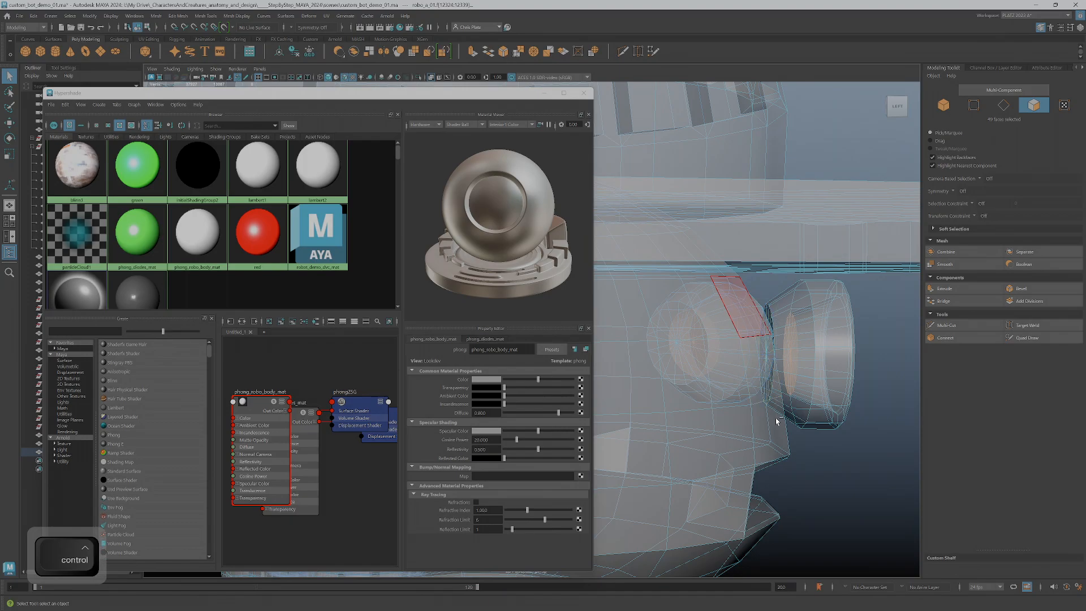
{"action": "left_click_drag", "start_coordinate": [774, 420], "coordinate": [677, 373], "text": "alt"}
{"action": "key", "text": "f"}
{"action": "key", "text": "alt+space"}
{"action": "right_click_drag", "start_coordinate": [766, 385], "coordinate": [624, 378], "text": "alt"}
{"action": "middle_click_drag", "start_coordinate": [624, 378], "coordinate": [826, 352], "text": "alt"}
{"action": "left_click_drag", "start_coordinate": [781, 345], "coordinate": [814, 333], "text": "alt"}
{"action": "right_click_drag", "start_coordinate": [803, 326], "coordinate": [789, 316], "text": "alt"}
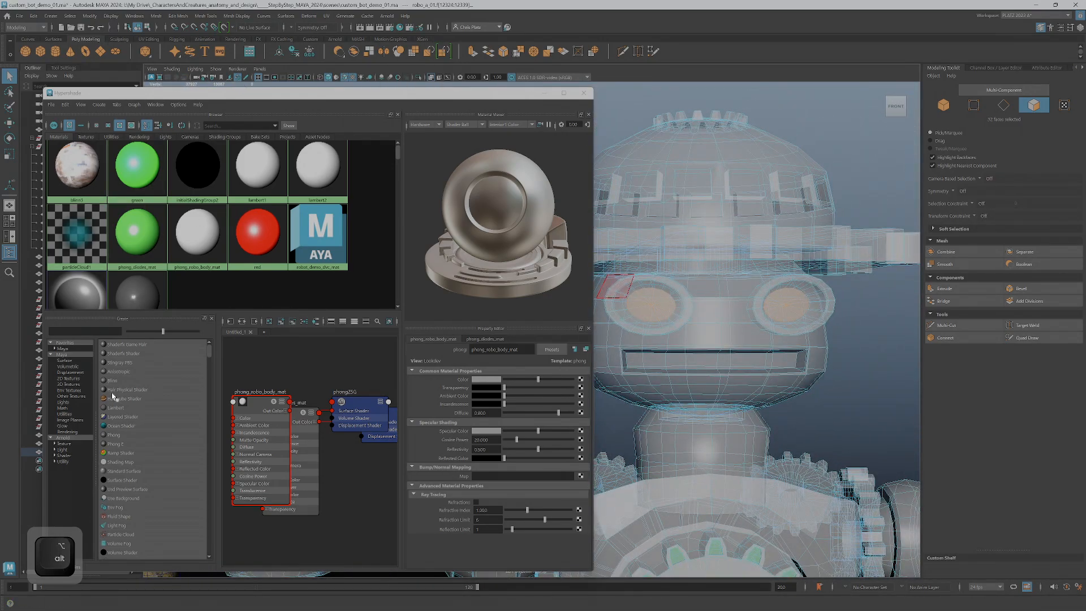
Create a new Phong material and name it phong_eyes_mat
{"action": "left_click", "coordinate": [114, 435]}
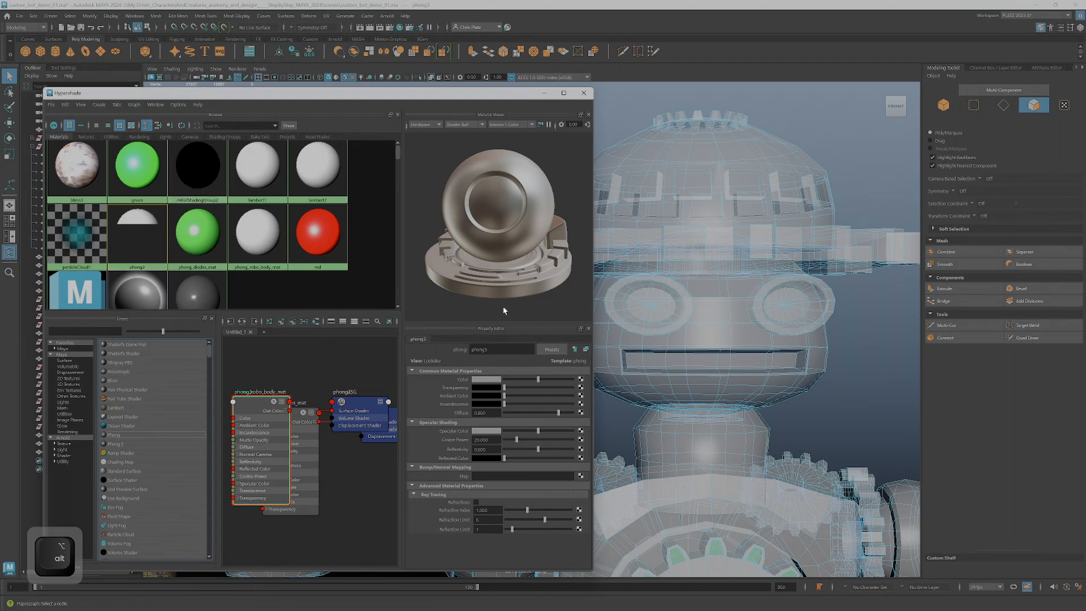
{"action": "type", "text": "_"}
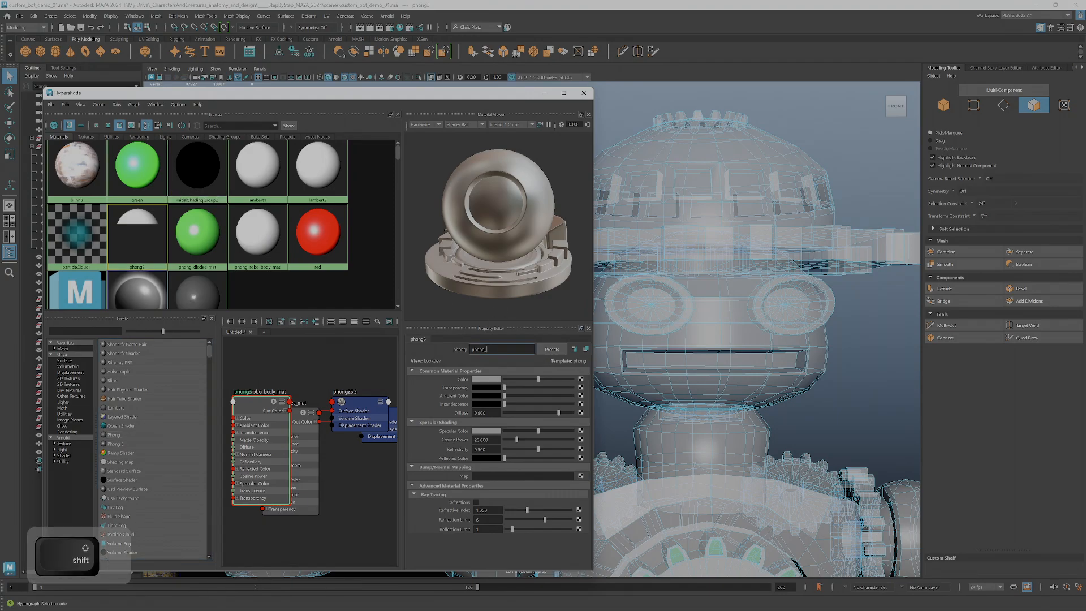
{"action": "type", "text": "eyes_mat"}
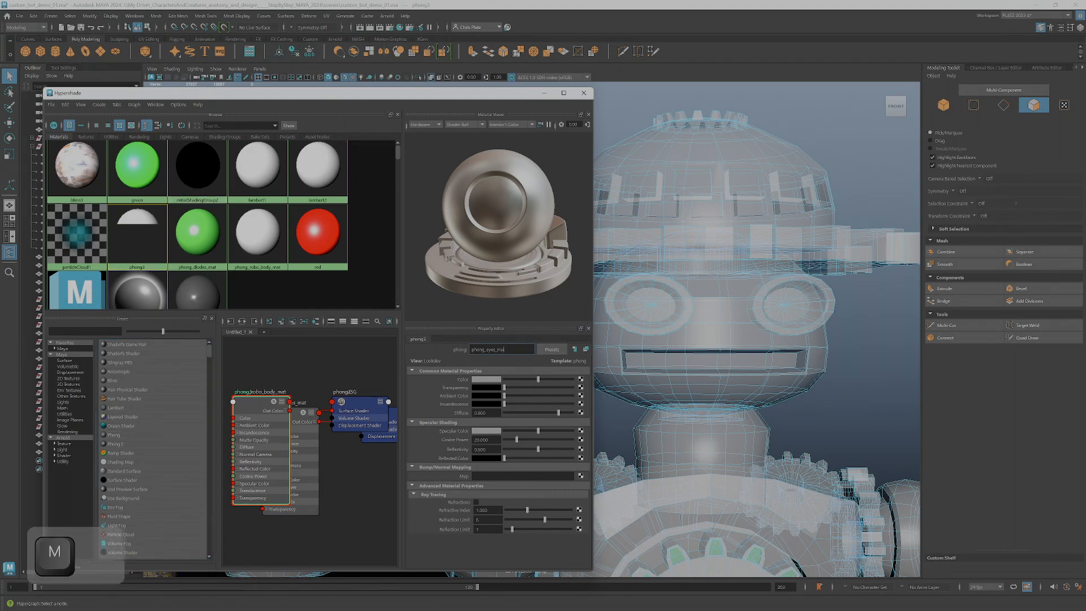
{"action": "key", "text": "Return"}
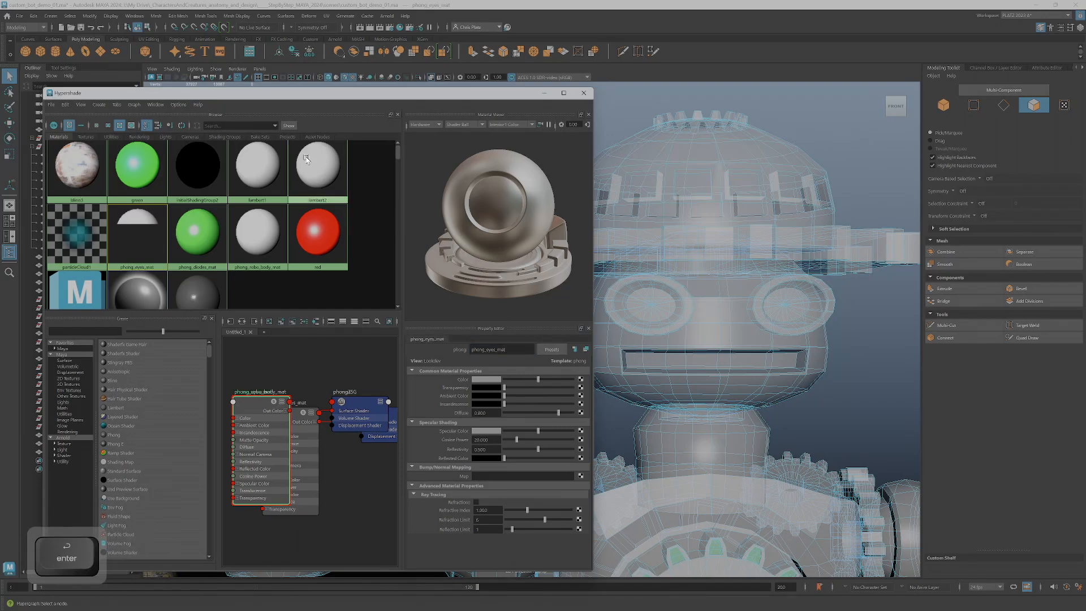
Try to assign phong_eyes_mat to the eyes, and undo back to the eye face selection
{"action": "right_click_drag", "start_coordinate": [147, 241], "coordinate": [154, 216]}
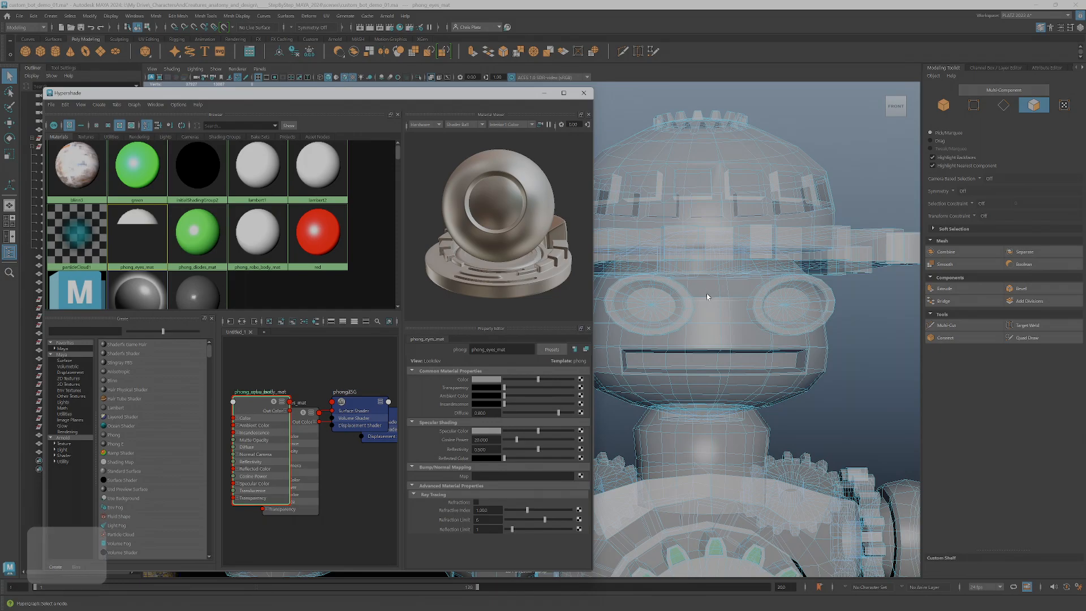
{"action": "middle_click_drag", "start_coordinate": [748, 309], "coordinate": [778, 293], "text": "alt"}
{"action": "key", "text": "ctrl+z"}
{"action": "key", "text": "ctrl+z"}
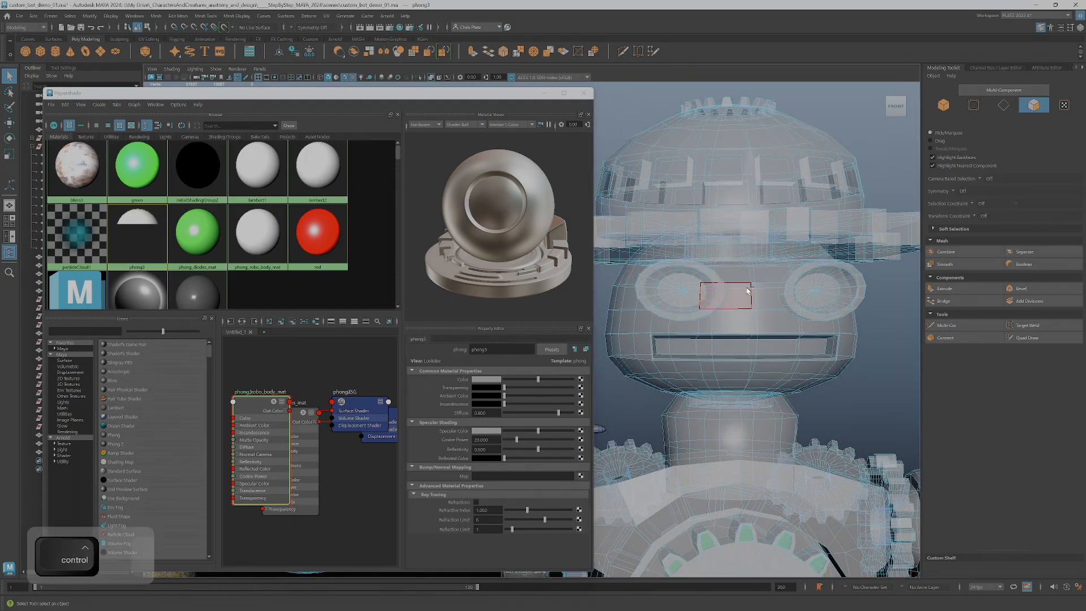
{"action": "key", "text": "ctrl+z"}
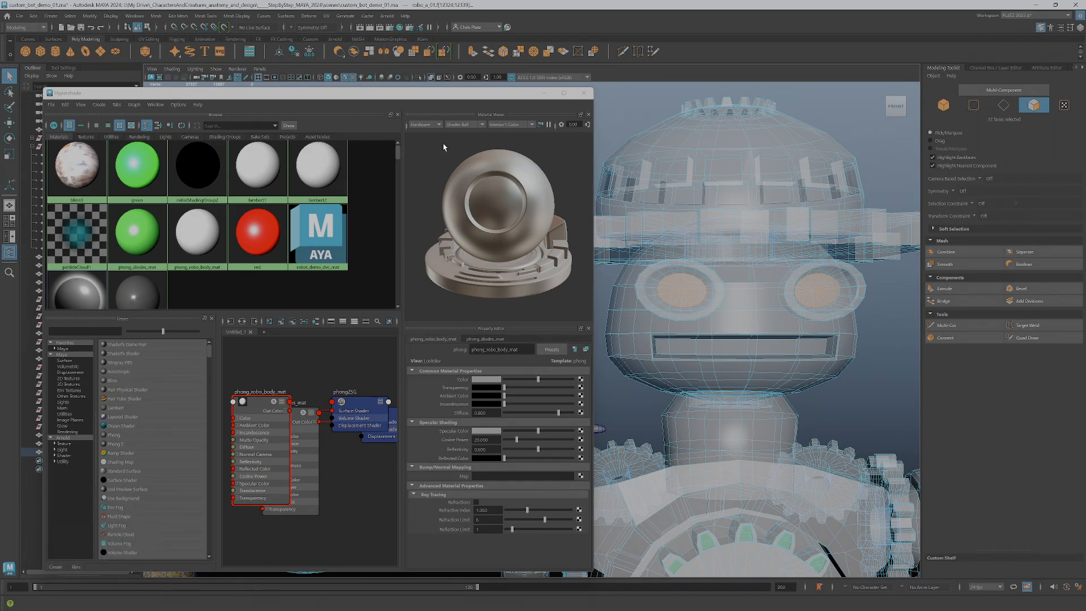
Assign the existing red material to the selected eye faces, clear the selection and check the eyes from several angles
{"action": "right_click_drag", "start_coordinate": [252, 253], "coordinate": [271, 222]}
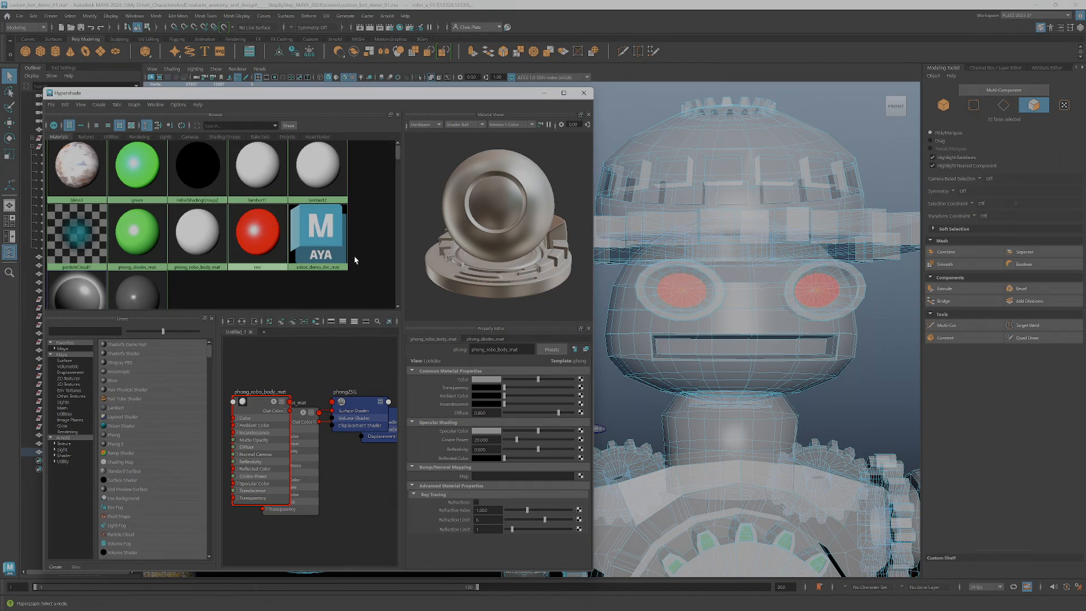
{"action": "left_click", "coordinate": [308, 361]}
{"action": "left_click", "coordinate": [888, 354]}
{"action": "left_click_drag", "start_coordinate": [631, 272], "coordinate": [837, 334], "text": "alt"}
{"action": "middle_click_drag", "start_coordinate": [837, 334], "coordinate": [979, 354], "text": "alt"}
{"action": "left_click_drag", "start_coordinate": [979, 354], "coordinate": [805, 321], "text": "alt"}
{"action": "middle_click_drag", "start_coordinate": [805, 321], "coordinate": [761, 305], "text": "alt"}
{"action": "left_click_drag", "start_coordinate": [761, 305], "coordinate": [742, 267], "text": "alt"}
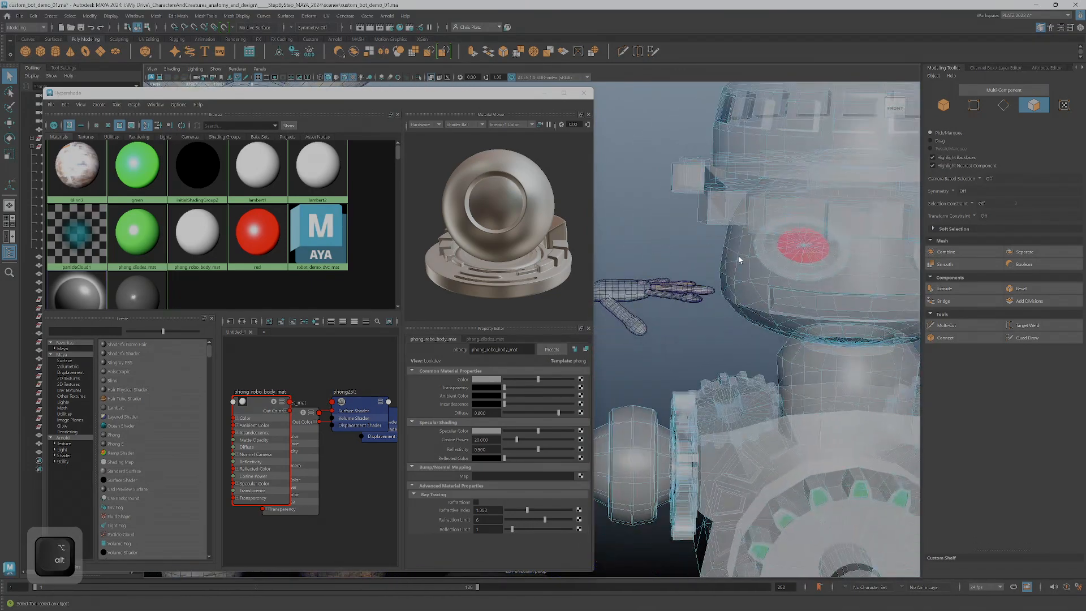
{"action": "right_click_drag", "start_coordinate": [741, 267], "coordinate": [767, 351], "text": "alt"}
Move the Hypershade window aside and select the upper and lower rod faces on both of the robot's legs
{"action": "left_click_drag", "start_coordinate": [508, 96], "coordinate": [333, 26]}
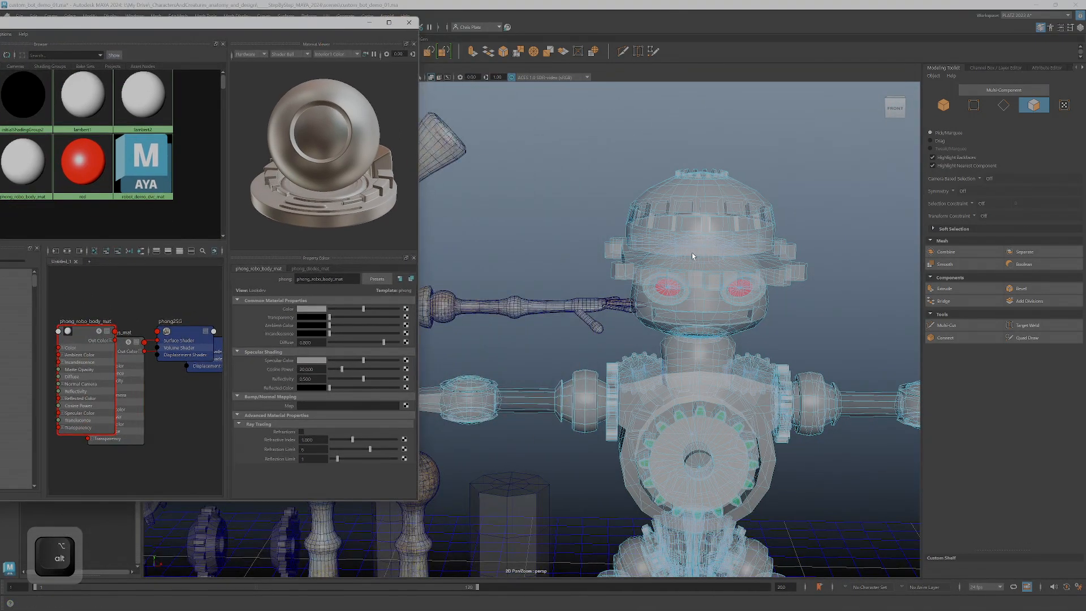
{"action": "left_click_drag", "start_coordinate": [656, 228], "coordinate": [691, 247], "text": "alt"}
{"action": "middle_click_drag", "start_coordinate": [691, 248], "coordinate": [717, 321], "text": "alt"}
{"action": "left_click_drag", "start_coordinate": [717, 322], "coordinate": [663, 340], "text": "alt"}
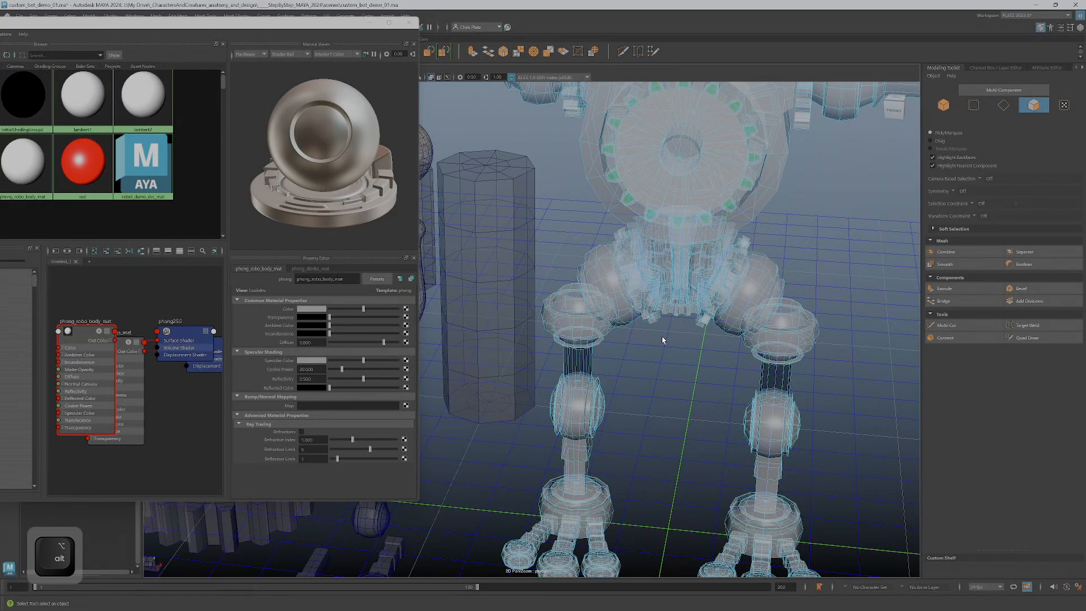
{"action": "left_click_drag", "start_coordinate": [663, 340], "coordinate": [648, 302], "text": "alt"}
{"action": "left_click_drag", "start_coordinate": [563, 318], "coordinate": [598, 342]}
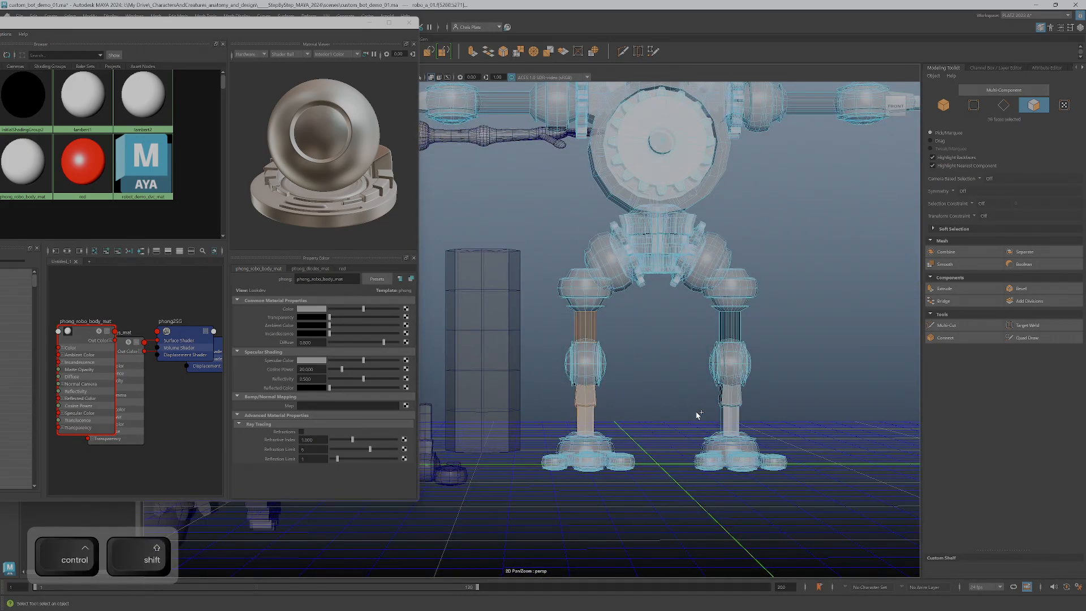
{"action": "left_click_drag", "start_coordinate": [710, 322], "coordinate": [771, 332], "text": "ctrl+shift"}
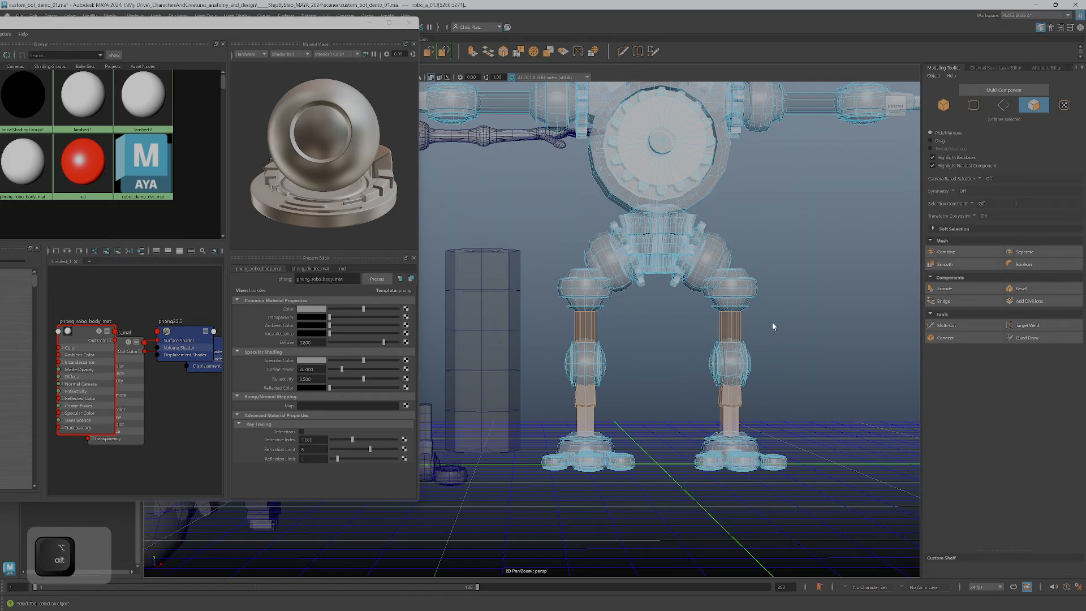
Add the rod faces between shoulder and elbow on both of the robot's arms to the selection
{"action": "middle_click_drag", "start_coordinate": [774, 324], "coordinate": [843, 463], "text": "alt"}
{"action": "left_click_drag", "start_coordinate": [576, 204], "coordinate": [619, 267], "text": "ctrl+shift"}
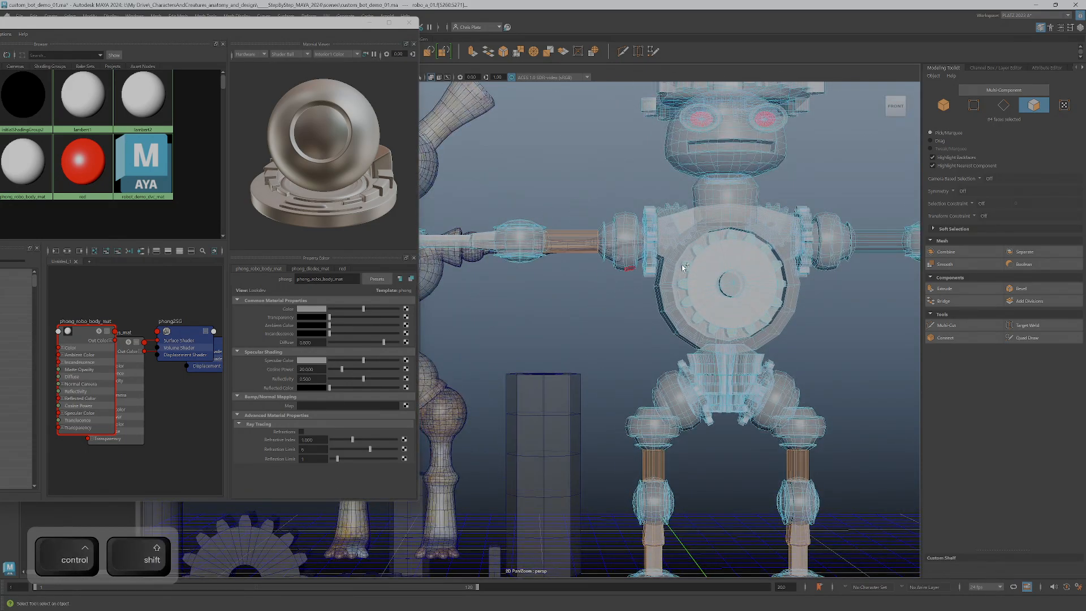
{"action": "middle_click_drag", "start_coordinate": [807, 319], "coordinate": [640, 358], "text": "alt"}
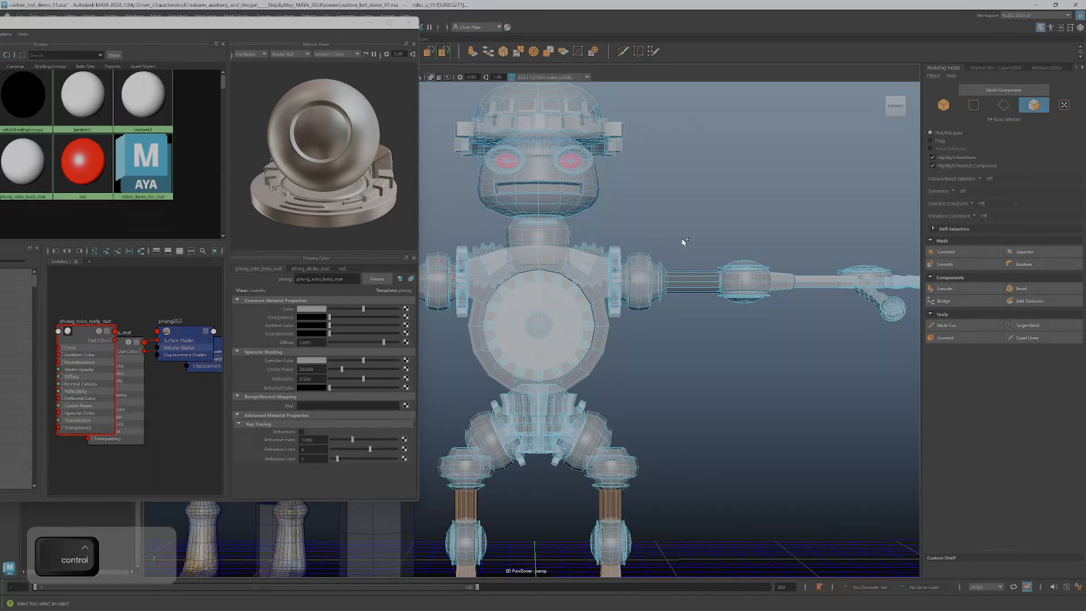
{"action": "left_click_drag", "start_coordinate": [661, 266], "coordinate": [729, 302], "text": "ctrl+shift"}
{"action": "middle_click_drag", "start_coordinate": [768, 358], "coordinate": [977, 364], "text": "alt"}
{"action": "middle_click_drag", "start_coordinate": [439, 242], "coordinate": [633, 278], "text": "alt"}
{"action": "left_click_drag", "start_coordinate": [652, 286], "coordinate": [589, 282], "text": "ctrl+shift"}
Add the narrow link faces between the segments of the first toes on one foot to the selection
{"action": "middle_click_drag", "start_coordinate": [628, 243], "coordinate": [784, 357], "text": "alt"}
{"action": "left_click_drag", "start_coordinate": [784, 357], "coordinate": [682, 336], "text": "alt"}
{"action": "right_click_drag", "start_coordinate": [682, 336], "coordinate": [755, 367], "text": "alt"}
{"action": "middle_click_drag", "start_coordinate": [718, 360], "coordinate": [601, 355], "text": "alt"}
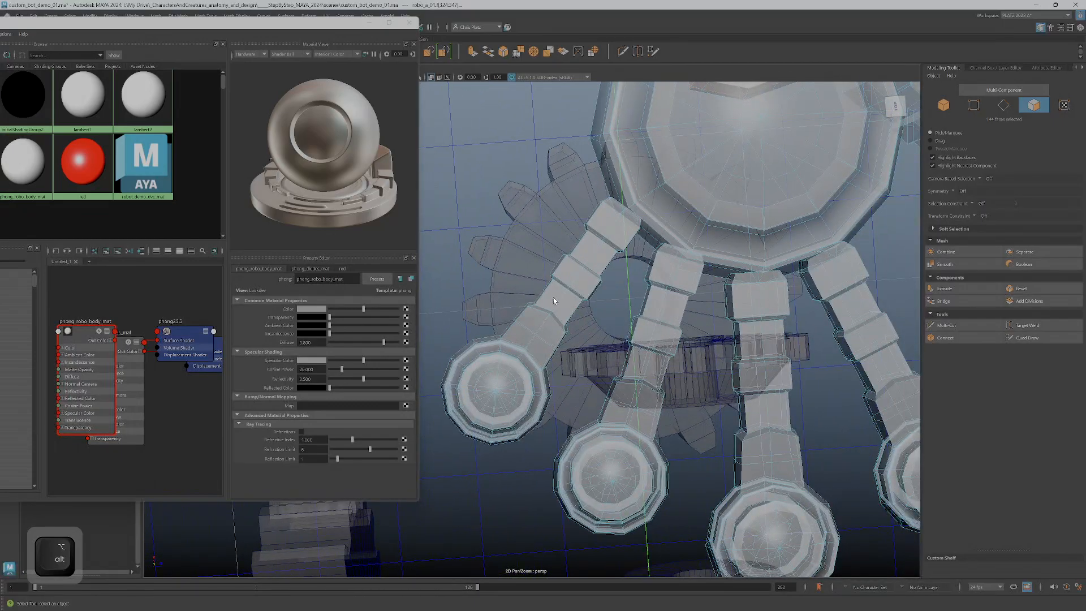
{"action": "left_click_drag", "start_coordinate": [534, 287], "coordinate": [548, 296], "text": "ctrl+shift"}
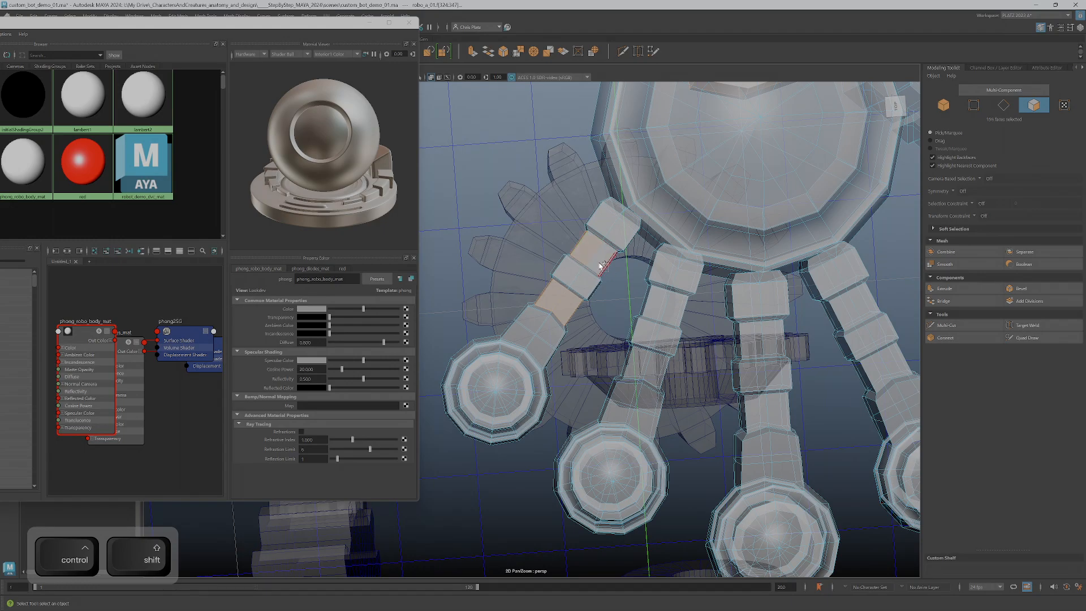
{"action": "double_click", "coordinate": [651, 299], "text": "ctrl+shift"}
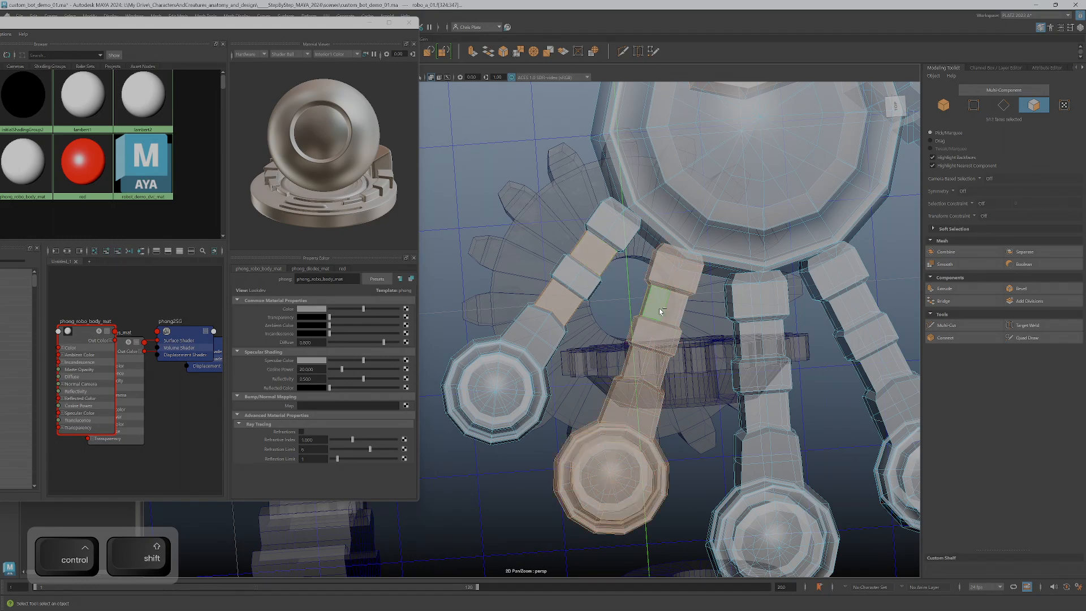
{"action": "key", "text": "ctrl+shift+z"}
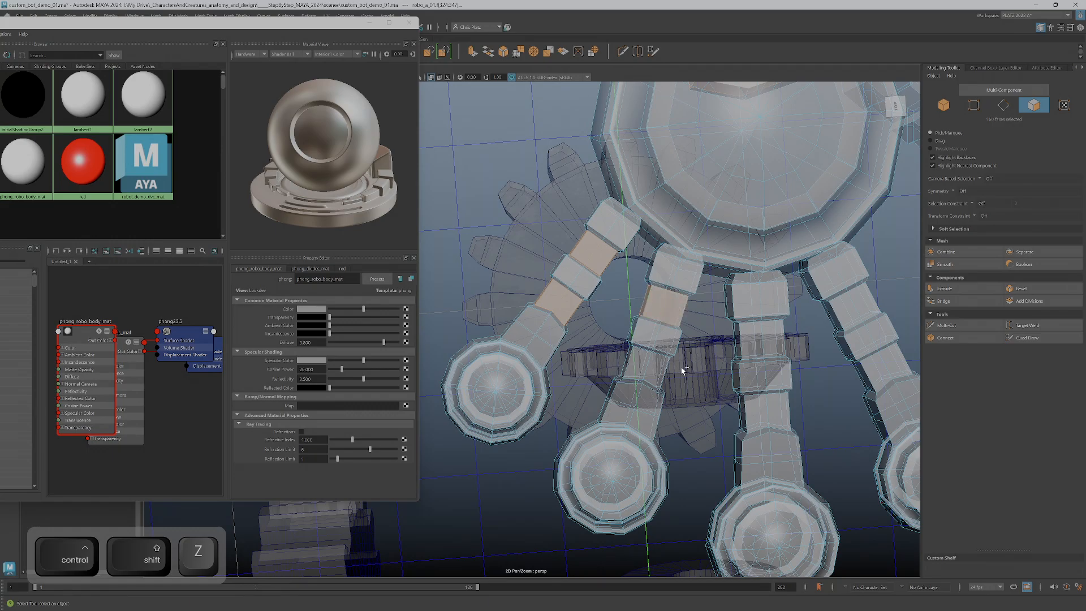
{"action": "left_click_drag", "start_coordinate": [660, 368], "coordinate": [648, 362], "text": "ctrl+shift"}
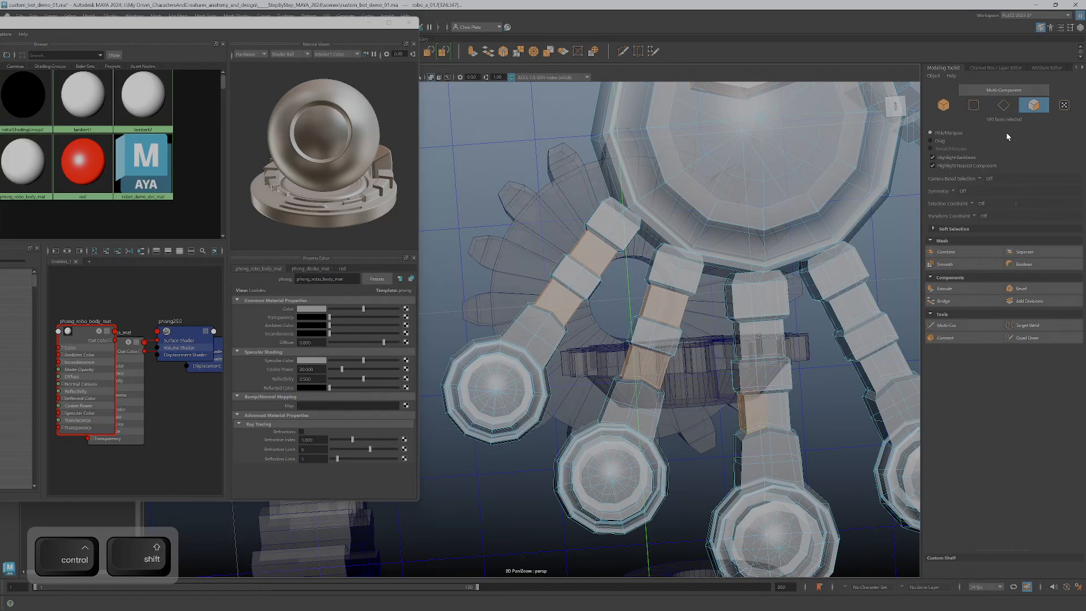
Turn on Object X selection symmetry and add the remaining narrow link faces of the hand's four fingers to the selection
{"action": "left_click", "coordinate": [959, 191]}
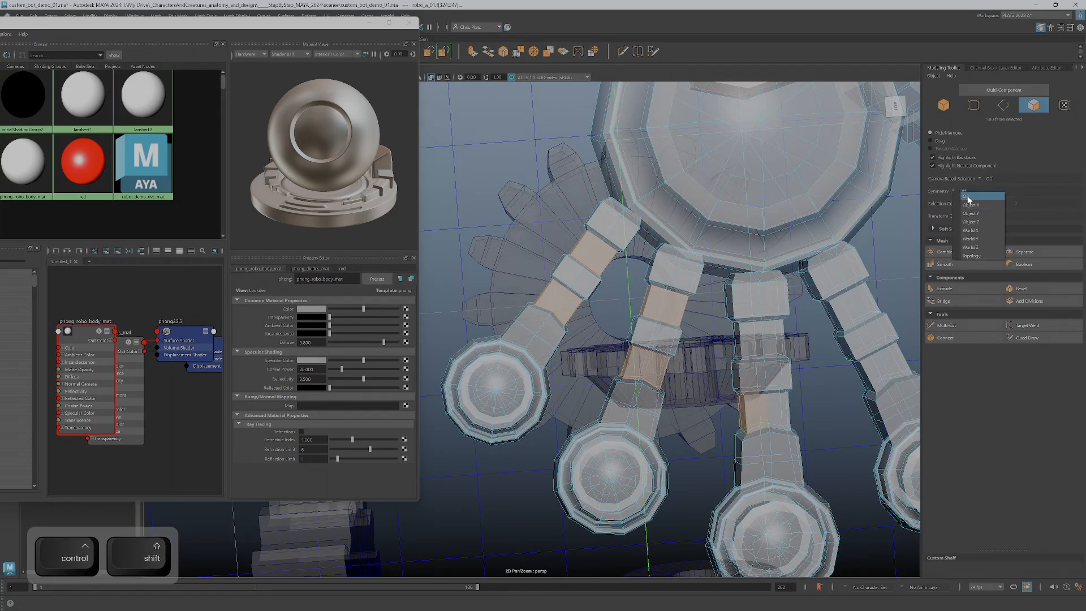
{"action": "left_click", "coordinate": [970, 205]}
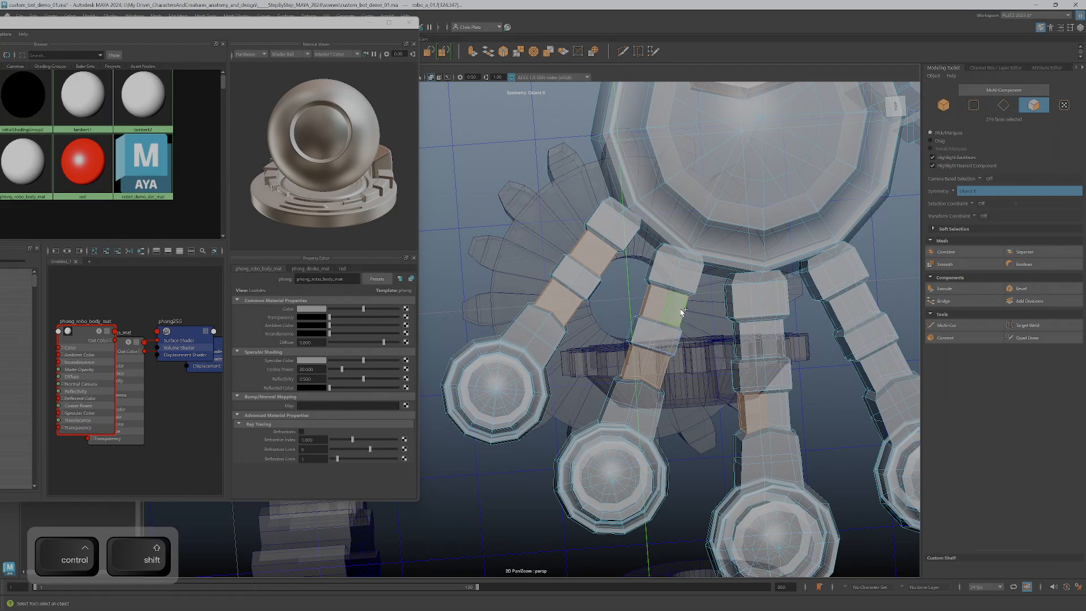
{"action": "left_click", "coordinate": [753, 342], "text": "ctrl+shift"}
{"action": "middle_click_drag", "start_coordinate": [841, 400], "coordinate": [727, 418], "text": "alt"}
{"action": "left_click_drag", "start_coordinate": [709, 335], "coordinate": [730, 327], "text": "ctrl+shift"}
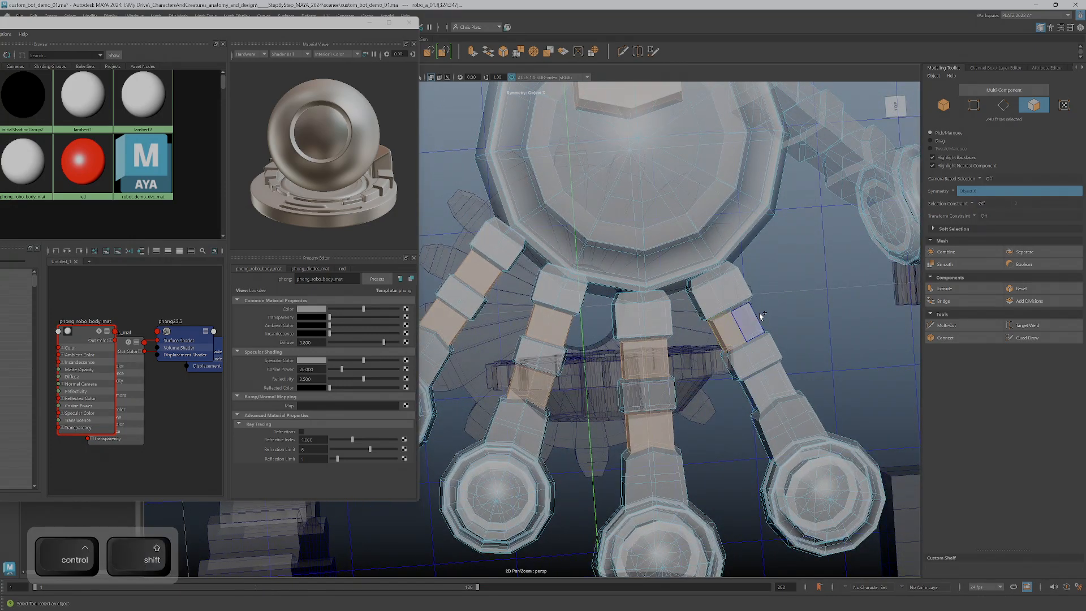
{"action": "left_click", "coordinate": [746, 399], "text": "ctrl+shift"}
{"action": "left_click", "coordinate": [776, 380], "text": "ctrl+shift"}
Add the narrow link faces between the thumb segments to the selection
{"action": "left_click_drag", "start_coordinate": [786, 407], "coordinate": [728, 359], "text": "alt"}
{"action": "scroll", "coordinate": [741, 371], "scroll_direction": "down", "scroll_amount": 10}
{"action": "middle_click_drag", "start_coordinate": [756, 399], "coordinate": [659, 362], "text": "alt"}
{"action": "left_click_drag", "start_coordinate": [659, 362], "coordinate": [658, 299], "text": "alt"}
{"action": "middle_click_drag", "start_coordinate": [854, 350], "coordinate": [627, 305], "text": "alt"}
{"action": "left_click_drag", "start_coordinate": [628, 306], "coordinate": [720, 383], "text": "alt"}
{"action": "scroll", "coordinate": [656, 426], "scroll_direction": "up", "scroll_amount": 8}
{"action": "scroll", "coordinate": [657, 425], "scroll_direction": "up", "scroll_amount": 3}
{"action": "middle_click_drag", "start_coordinate": [720, 383], "coordinate": [631, 504], "text": "alt"}
{"action": "double_click", "coordinate": [682, 254], "text": "ctrl+shift"}
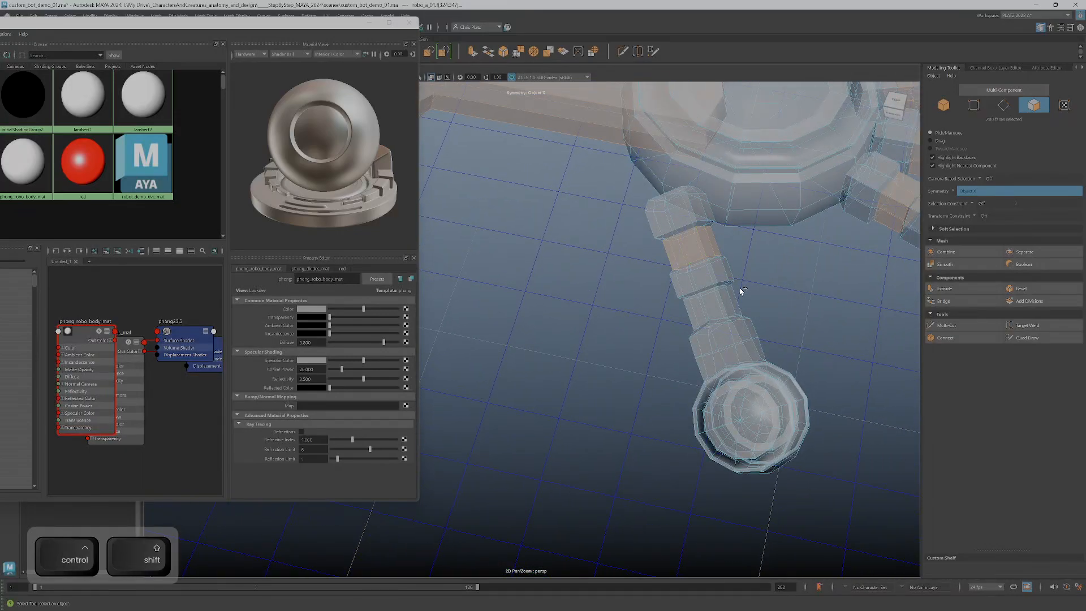
{"action": "double_click", "coordinate": [722, 307], "text": "ctrl+shift"}
{"action": "left_click_drag", "start_coordinate": [703, 307], "coordinate": [704, 308], "text": "ctrl+shift"}
{"action": "scroll", "coordinate": [674, 344], "scroll_direction": "down", "scroll_amount": 4}
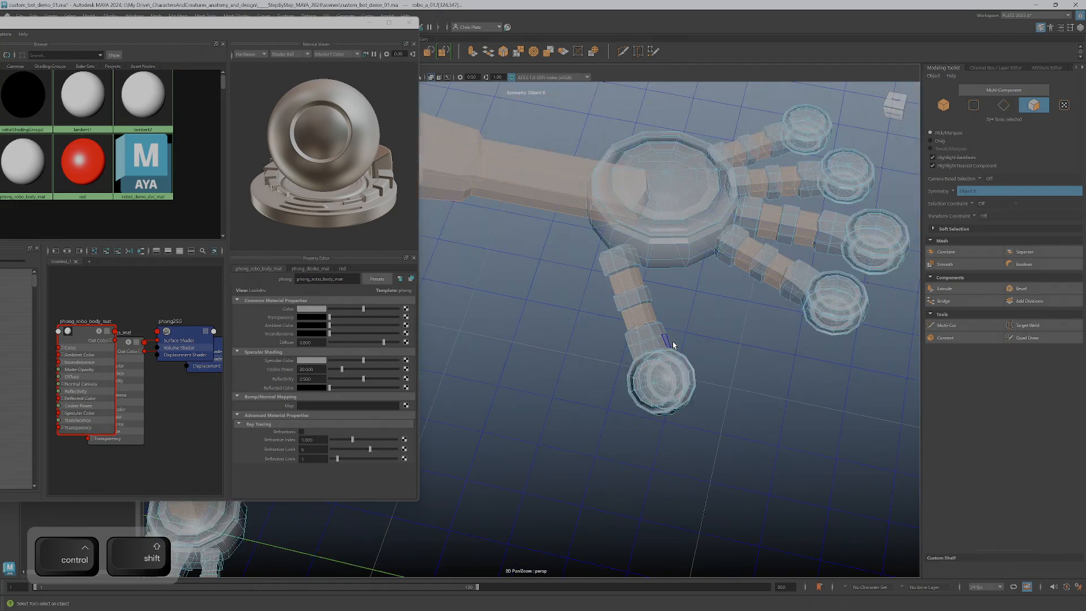
Add the narrow link faces between the segments of all three toes to the selection
{"action": "middle_click_drag", "start_coordinate": [673, 344], "coordinate": [945, 184], "text": "alt"}
{"action": "left_click_drag", "start_coordinate": [509, 306], "coordinate": [739, 365], "text": "alt"}
{"action": "scroll", "coordinate": [735, 361], "scroll_direction": "up", "scroll_amount": 5}
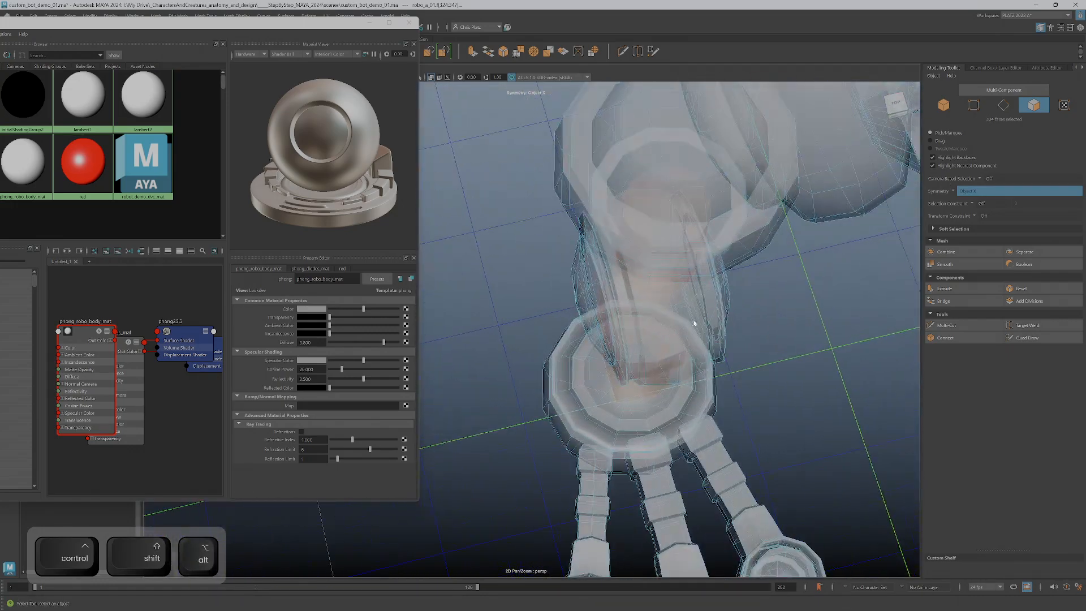
{"action": "middle_click_drag", "start_coordinate": [691, 308], "coordinate": [551, 260], "text": "alt"}
{"action": "left_click_drag", "start_coordinate": [550, 260], "coordinate": [539, 288], "text": "alt"}
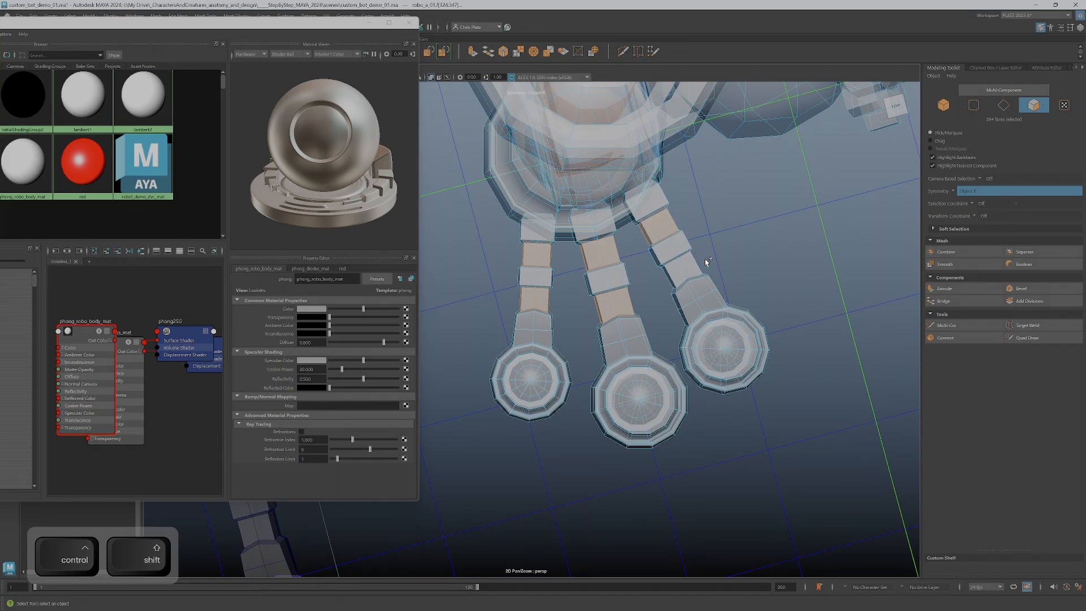
{"action": "left_click_drag", "start_coordinate": [664, 279], "coordinate": [654, 257], "text": "ctrl+shift"}
{"action": "scroll", "coordinate": [681, 295], "scroll_direction": "down", "scroll_amount": 4, "text": "alt"}
{"action": "scroll", "coordinate": [690, 335], "scroll_direction": "down", "scroll_amount": 5, "text": "alt"}
{"action": "middle_click_drag", "start_coordinate": [654, 257], "coordinate": [676, 400], "text": "alt"}
Add the robot's neck and torso shell faces to the selection
{"action": "scroll", "coordinate": [676, 400], "scroll_direction": "up", "scroll_amount": 5, "text": "alt"}
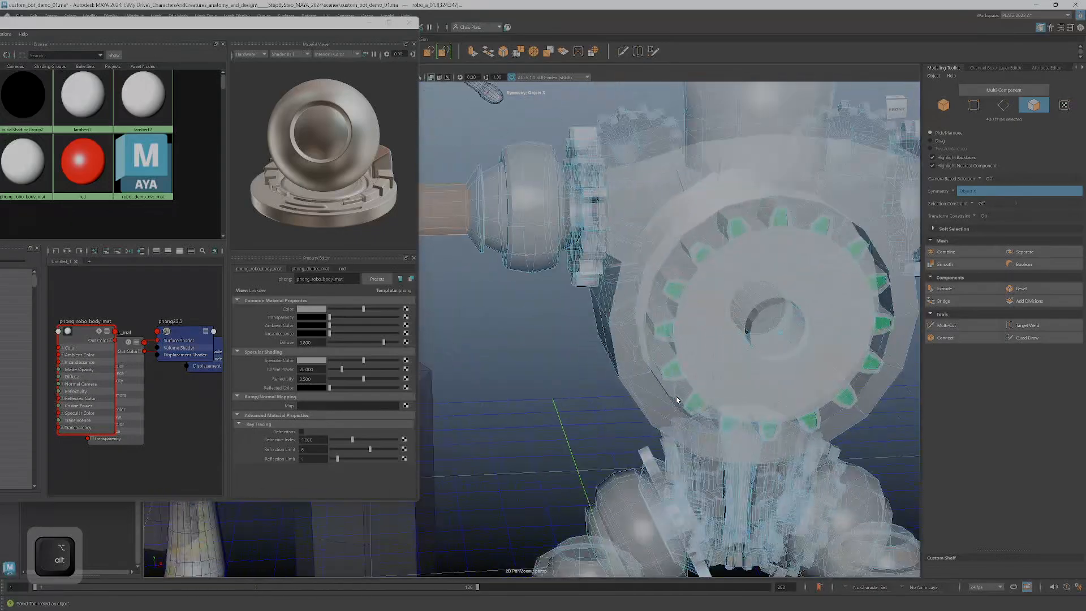
{"action": "left_click_drag", "start_coordinate": [684, 269], "coordinate": [686, 230], "text": "alt"}
{"action": "middle_click_drag", "start_coordinate": [686, 230], "coordinate": [693, 393], "text": "alt"}
{"action": "left_click_drag", "start_coordinate": [691, 263], "coordinate": [694, 286], "text": "alt"}
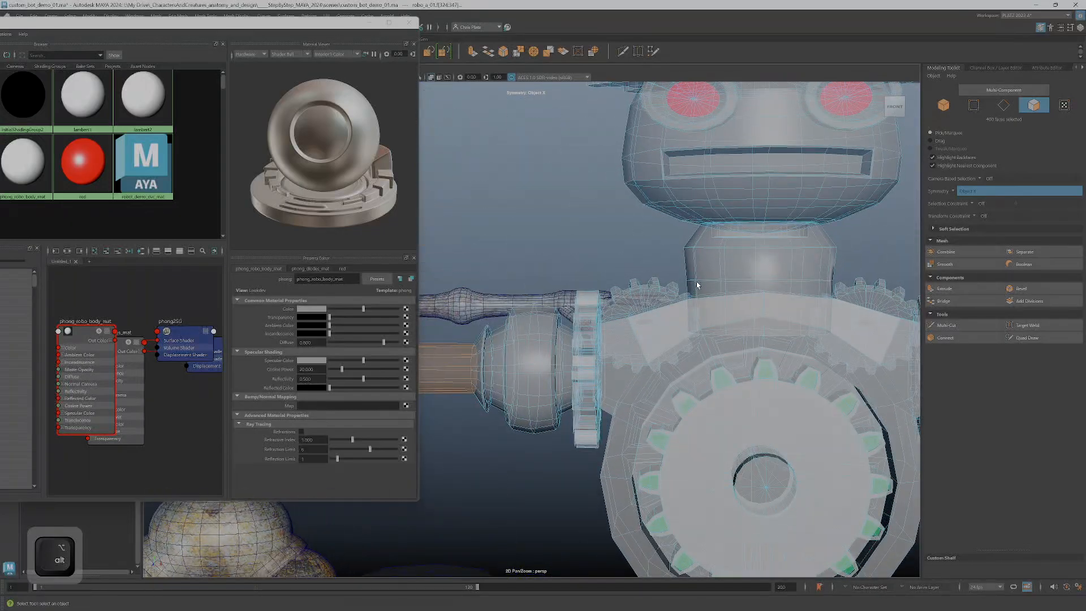
{"action": "double_click", "coordinate": [707, 261], "text": "ctrl+shift"}
{"action": "scroll", "coordinate": [702, 328], "scroll_direction": "down", "scroll_amount": 4}
{"action": "middle_click_drag", "start_coordinate": [694, 385], "coordinate": [714, 194], "text": "alt"}
{"action": "left_click_drag", "start_coordinate": [685, 331], "coordinate": [663, 339], "text": "alt"}
{"action": "double_click", "coordinate": [642, 298], "text": "ctrl+shift"}
{"action": "scroll", "coordinate": [643, 306], "scroll_direction": "down", "scroll_amount": 5}
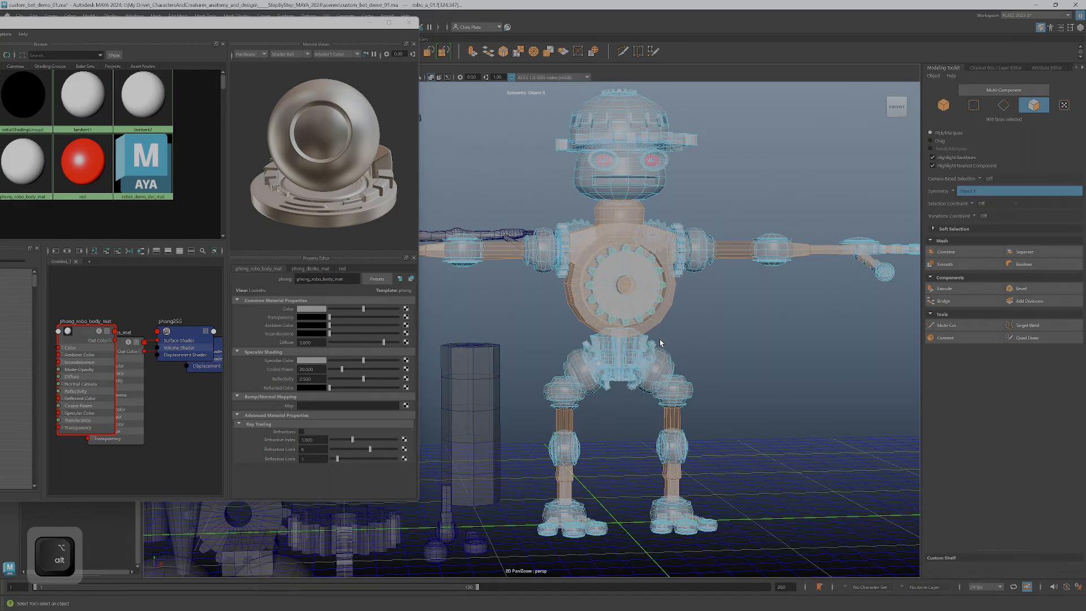
{"action": "left_click_drag", "start_coordinate": [650, 337], "coordinate": [701, 349], "text": "alt"}
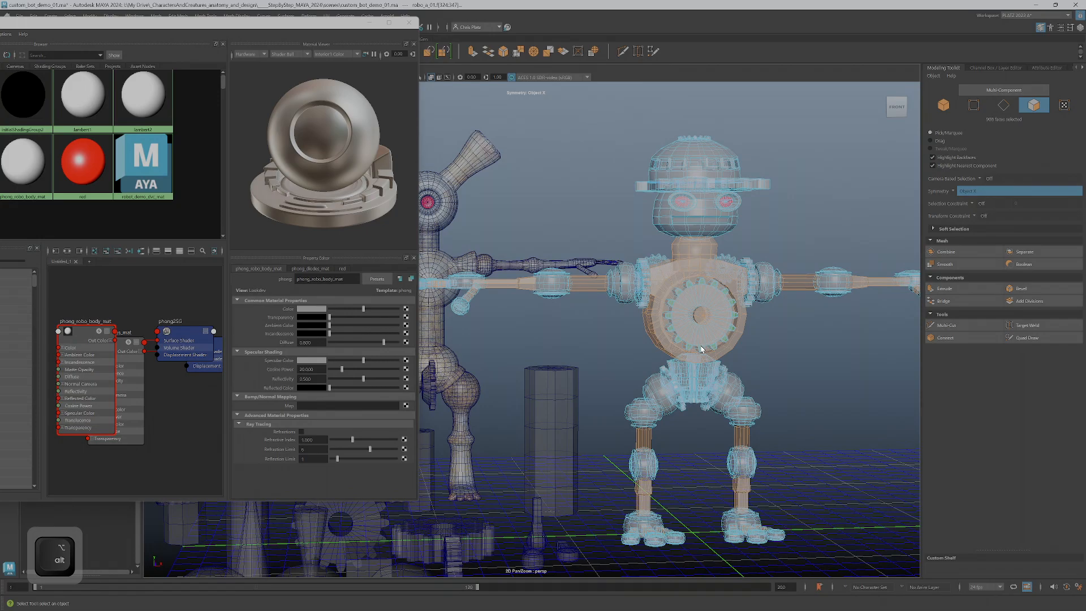
Assign the lambert2 material to the selected faces, turn off X-ray shading in the viewport and clear the selection
{"action": "right_click", "coordinate": [148, 95]}
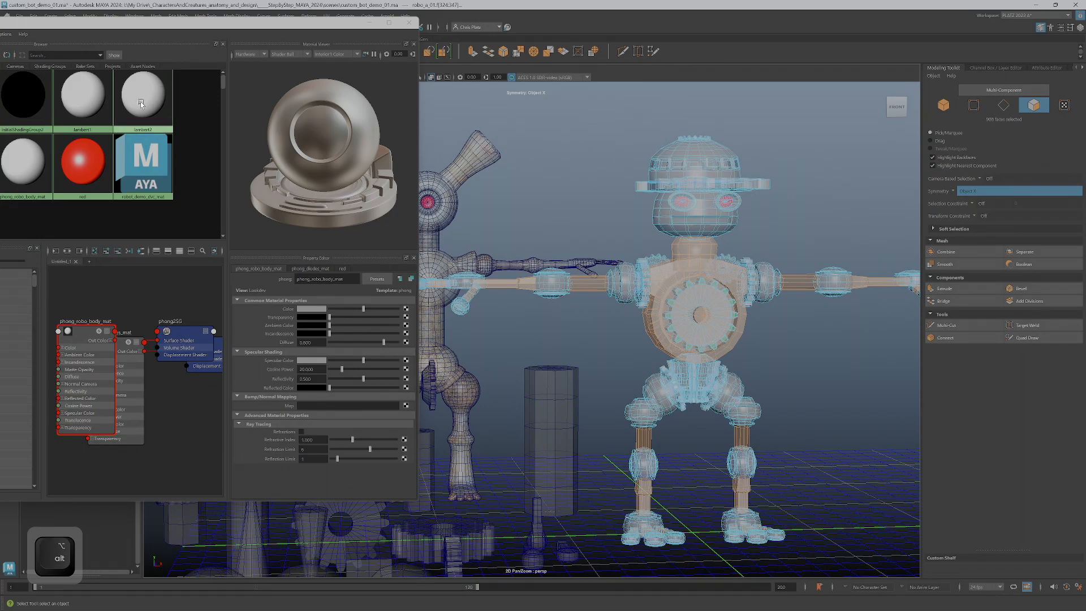
{"action": "left_click", "coordinate": [146, 79]}
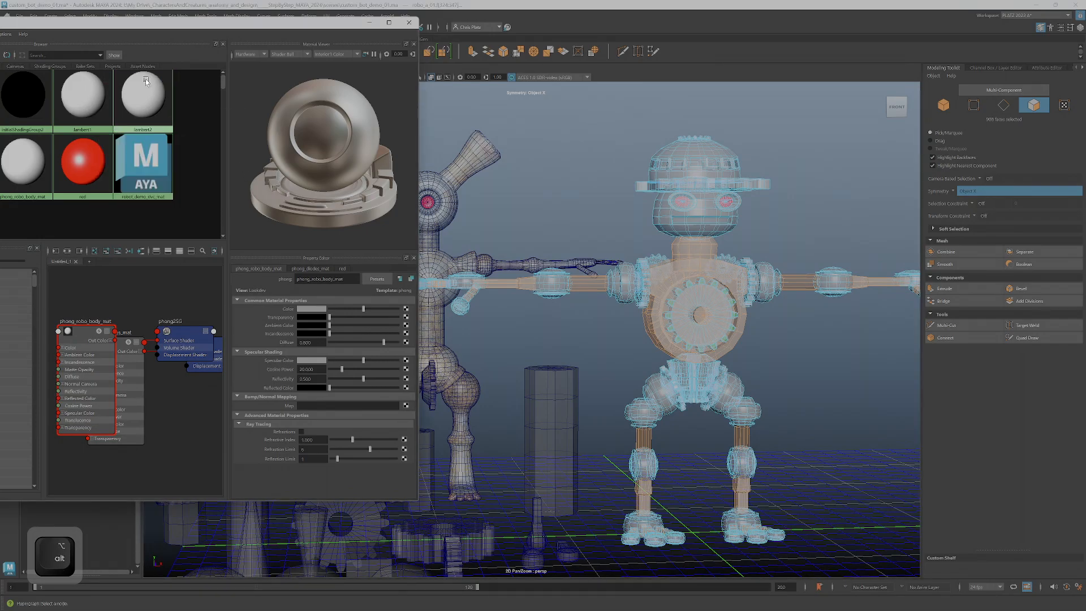
{"action": "left_click", "coordinate": [431, 78]}
{"action": "mouse_move", "coordinate": [578, 261]}
{"action": "left_mouse_down", "text": "alt"}
{"action": "mouse_move", "coordinate": [606, 282]}
{"action": "mouse_move", "coordinate": [579, 257]}
{"action": "left_mouse_up", "text": "alt"}
{"action": "left_click", "coordinate": [618, 334]}
{"action": "left_click_drag", "start_coordinate": [618, 335], "coordinate": [623, 322], "text": "alt"}
Darken the lambert2 material's colour to a dark grey
{"action": "left_click", "coordinate": [160, 108]}
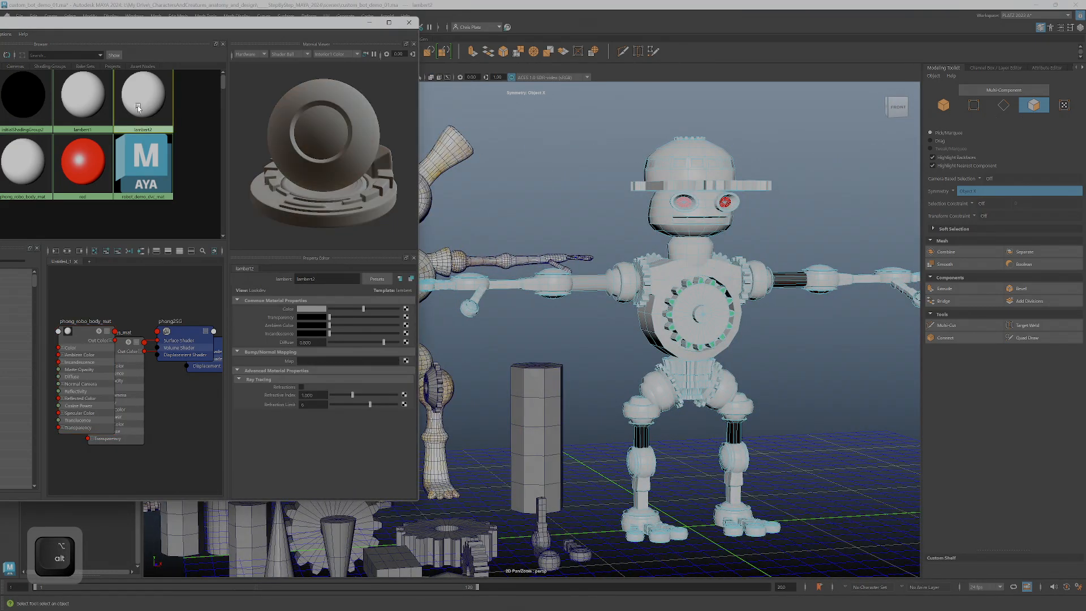
{"action": "left_click_drag", "start_coordinate": [509, 315], "coordinate": [576, 321], "text": "alt"}
{"action": "left_click", "coordinate": [322, 309]}
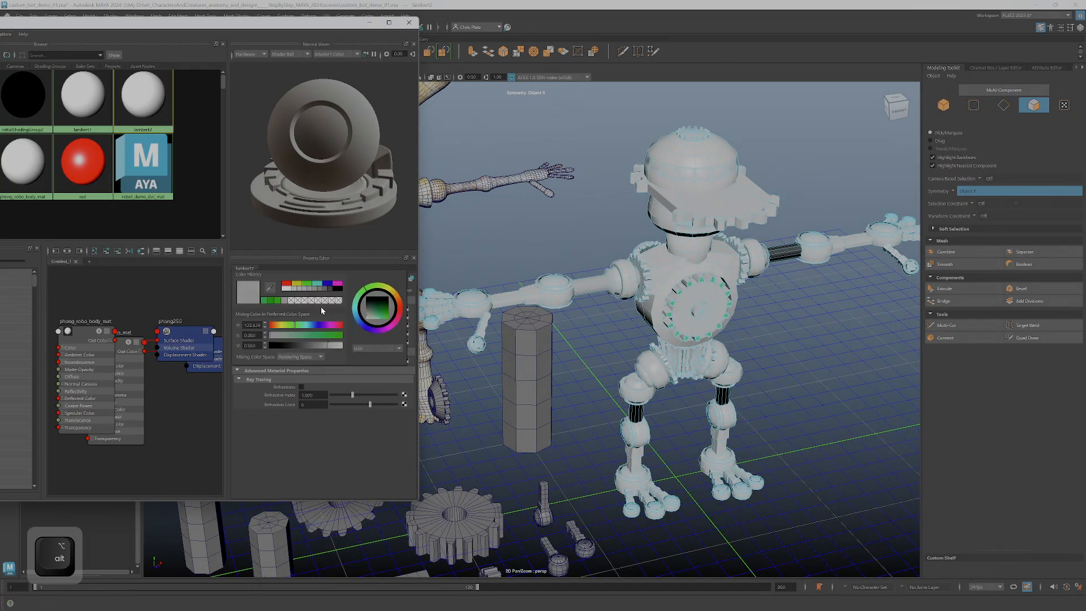
{"action": "left_click", "coordinate": [298, 346]}
{"action": "left_click_drag", "start_coordinate": [752, 362], "coordinate": [741, 343], "text": "alt"}
{"action": "mouse_move", "coordinate": [741, 343]}
{"action": "right_mouse_down", "text": "alt"}
{"action": "mouse_move", "coordinate": [792, 350]}
{"action": "mouse_move", "coordinate": [755, 333]}
{"action": "right_mouse_up", "text": "alt"}
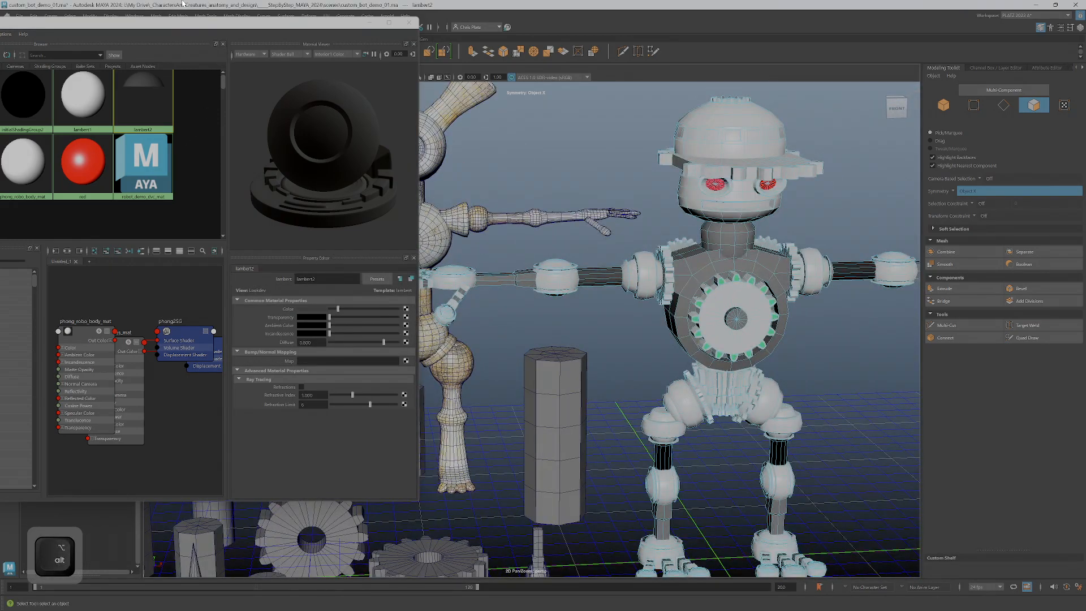
Bring the Hypershade back into view and create a Phong material named phong_gears_mat
{"action": "left_click_drag", "start_coordinate": [187, 30], "coordinate": [379, 48]}
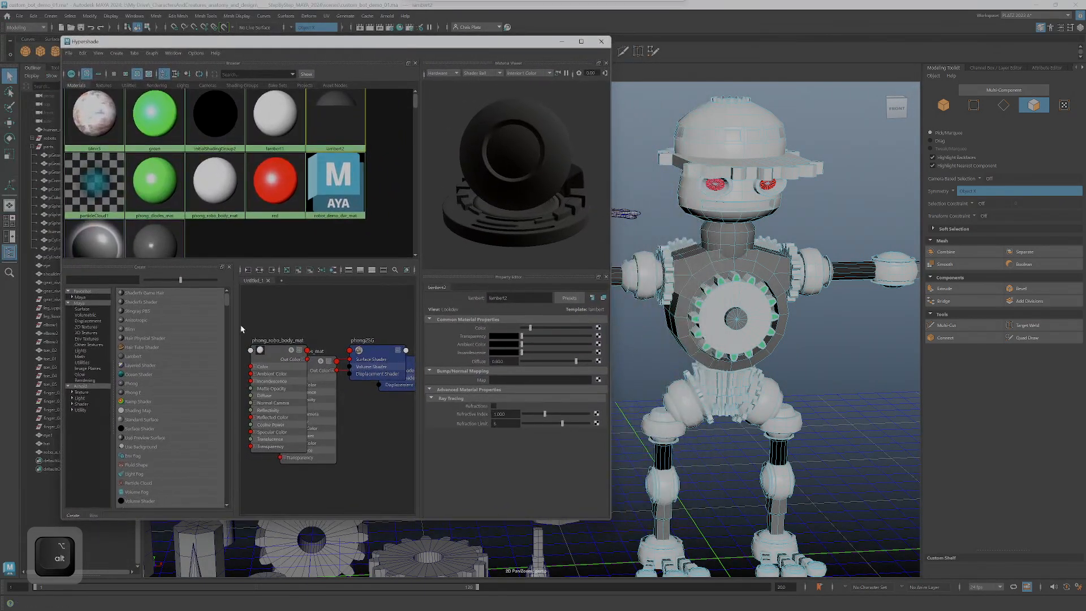
{"action": "left_click", "coordinate": [136, 383]}
{"action": "left_click", "coordinate": [515, 298]}
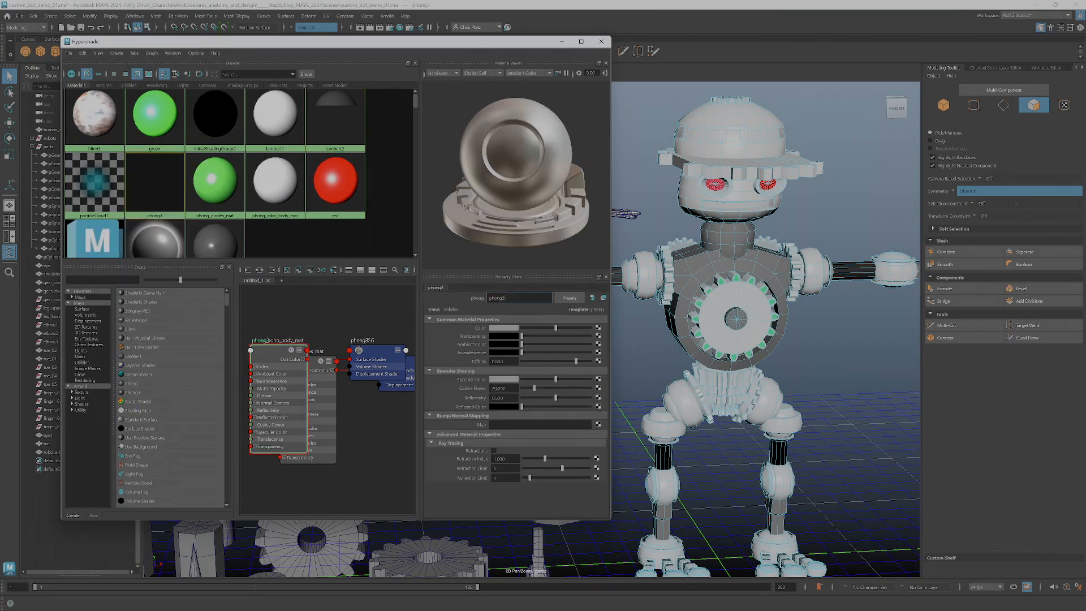
{"action": "key", "text": "BackSpace"}
{"action": "type", "text": "_gears"}
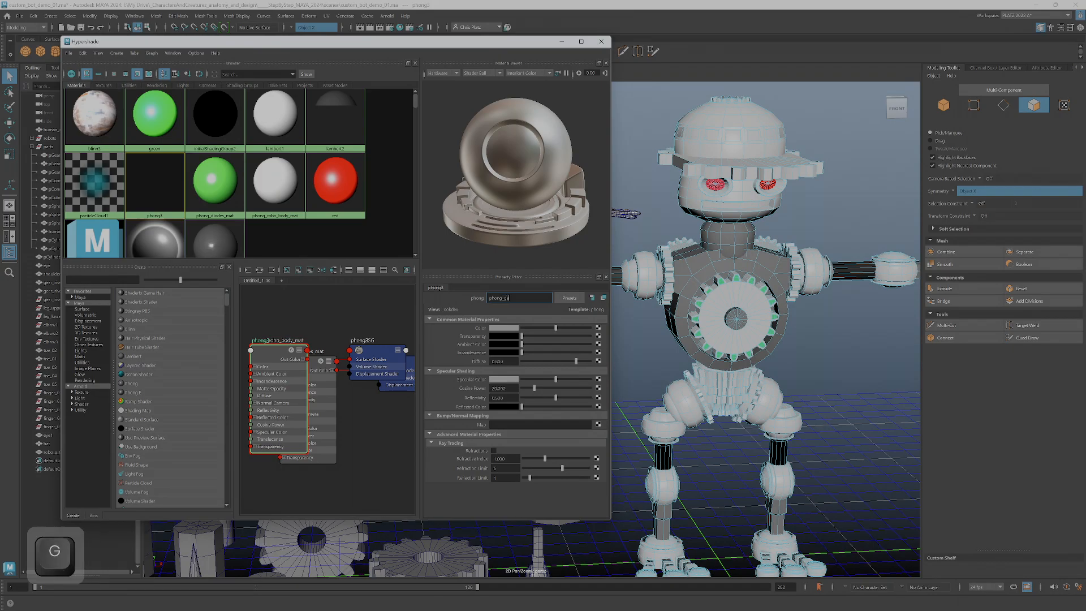
{"action": "type", "text": "_mat"}
{"action": "key", "text": "Return"}
{"action": "key", "text": "Return"}
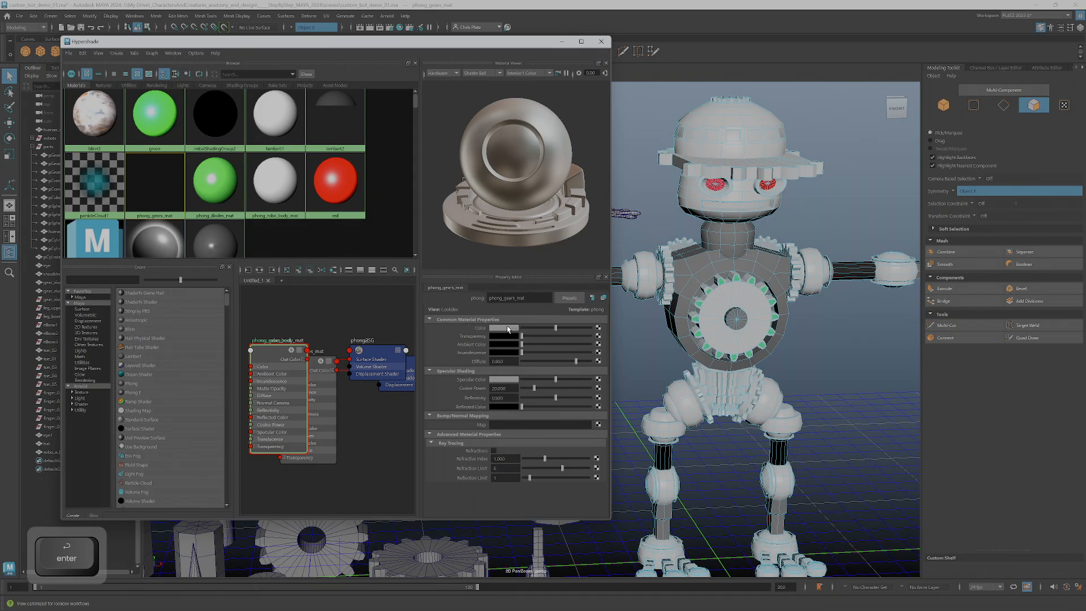
Darken the phong_gears_mat colour to a deeper grey and move the Hypershade aside to uncover the robot
{"action": "left_click", "coordinate": [508, 328]}
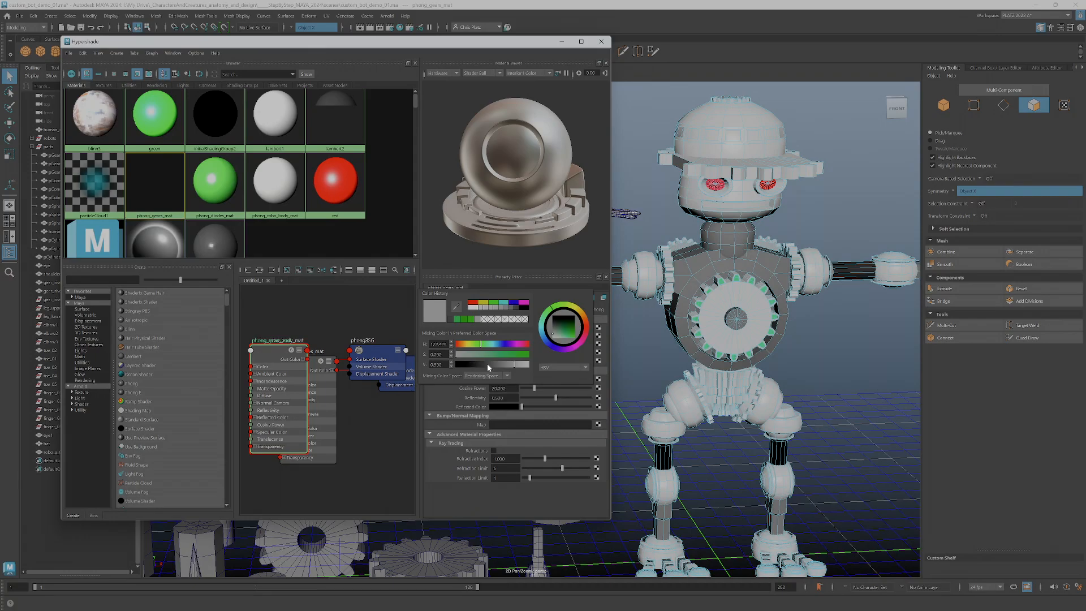
{"action": "left_click_drag", "start_coordinate": [505, 367], "coordinate": [495, 366]}
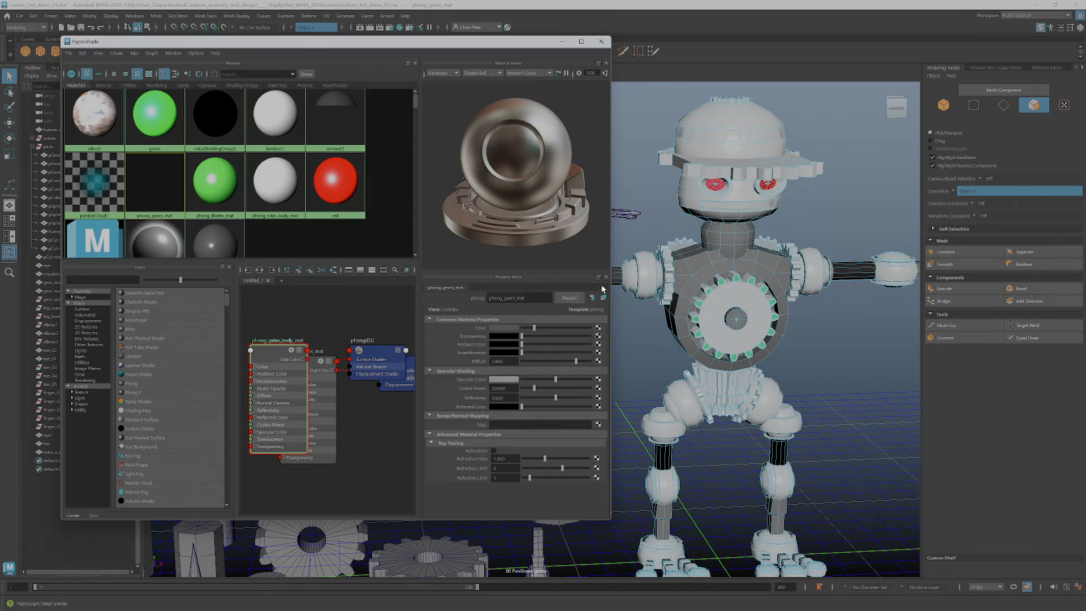
{"action": "scroll", "coordinate": [757, 305], "scroll_direction": "down", "scroll_amount": 3}
{"action": "left_click_drag", "start_coordinate": [746, 315], "coordinate": [837, 317], "text": "alt"}
{"action": "left_click_drag", "start_coordinate": [519, 46], "coordinate": [324, 53]}
Try to select the hat's dome and brim faces together with front faces of the chest gear
{"action": "middle_click_drag", "start_coordinate": [582, 266], "coordinate": [781, 345], "text": "alt"}
{"action": "left_click_drag", "start_coordinate": [780, 345], "coordinate": [602, 269], "text": "alt"}
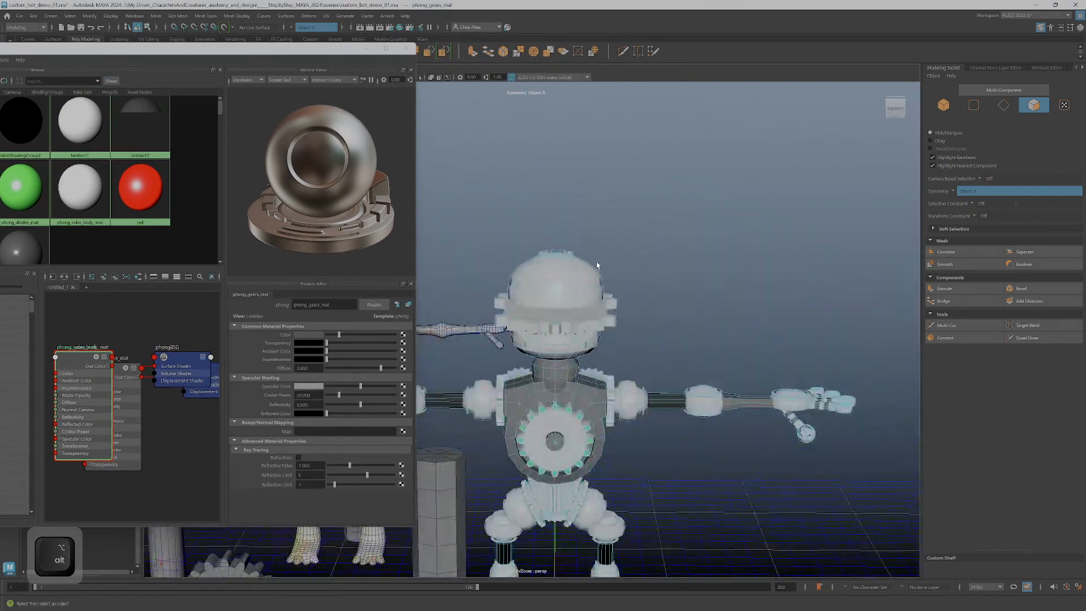
{"action": "middle_click_drag", "start_coordinate": [601, 269], "coordinate": [721, 195], "text": "alt"}
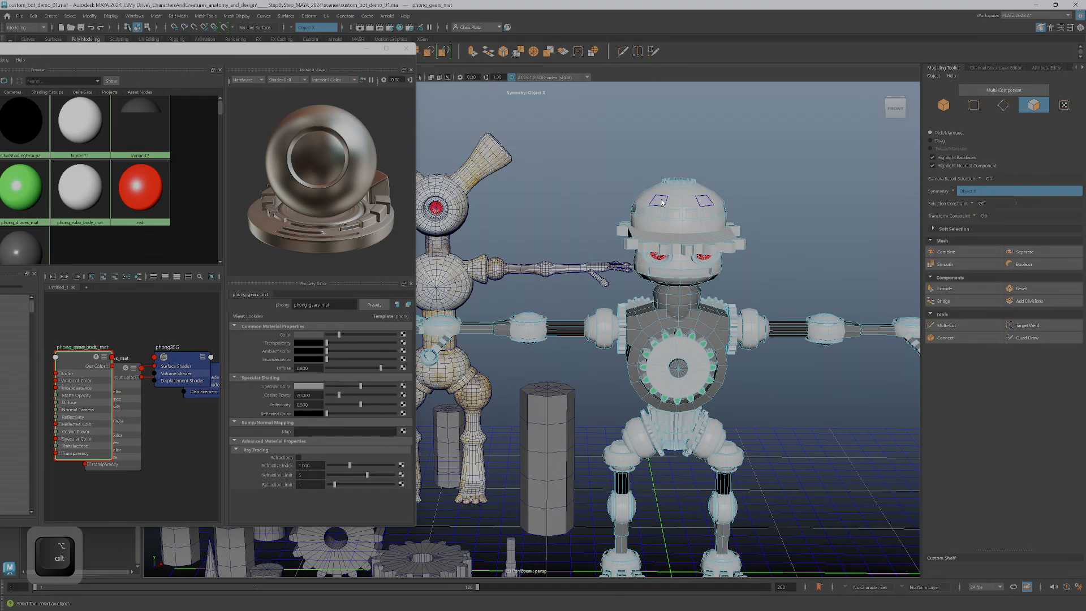
{"action": "double_click", "coordinate": [662, 202]}
{"action": "double_click", "coordinate": [681, 238], "text": "ctrl+shift"}
{"action": "left_click_drag", "start_coordinate": [687, 348], "coordinate": [700, 317], "text": "alt"}
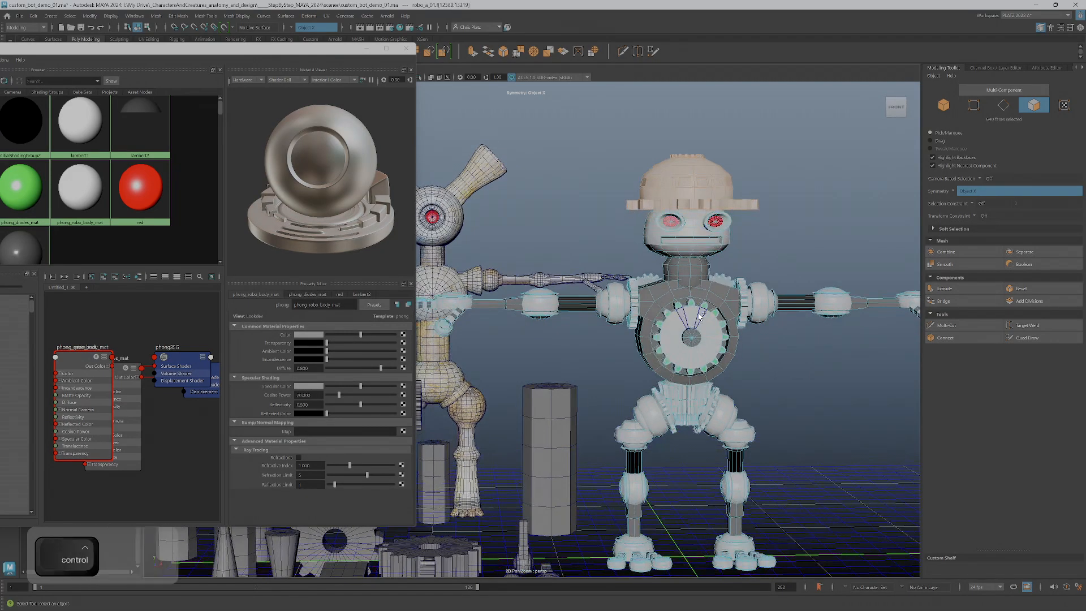
{"action": "scroll", "coordinate": [699, 315], "scroll_direction": "up", "scroll_amount": 5}
{"action": "left_click", "coordinate": [759, 301], "text": "ctrl+shift"}
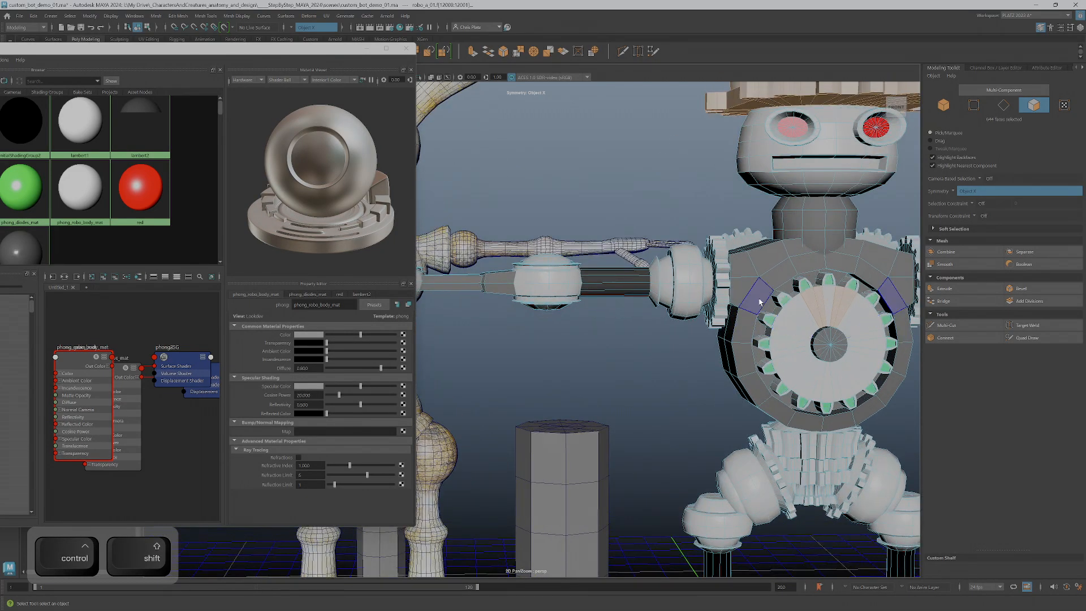
Select the gears at both shoulders, including the small gears on the upper torso
{"action": "left_click", "coordinate": [744, 236]}
{"action": "double_click", "coordinate": [743, 234]}
{"action": "double_click", "coordinate": [721, 259], "text": "shift"}
{"action": "middle_click_drag", "start_coordinate": [754, 337], "coordinate": [927, 381], "text": "alt"}
{"action": "left_click_drag", "start_coordinate": [927, 382], "coordinate": [848, 362], "text": "alt"}
Add the gears at both hip joints to the selection
{"action": "middle_click_drag", "start_coordinate": [848, 418], "coordinate": [759, 363], "text": "alt"}
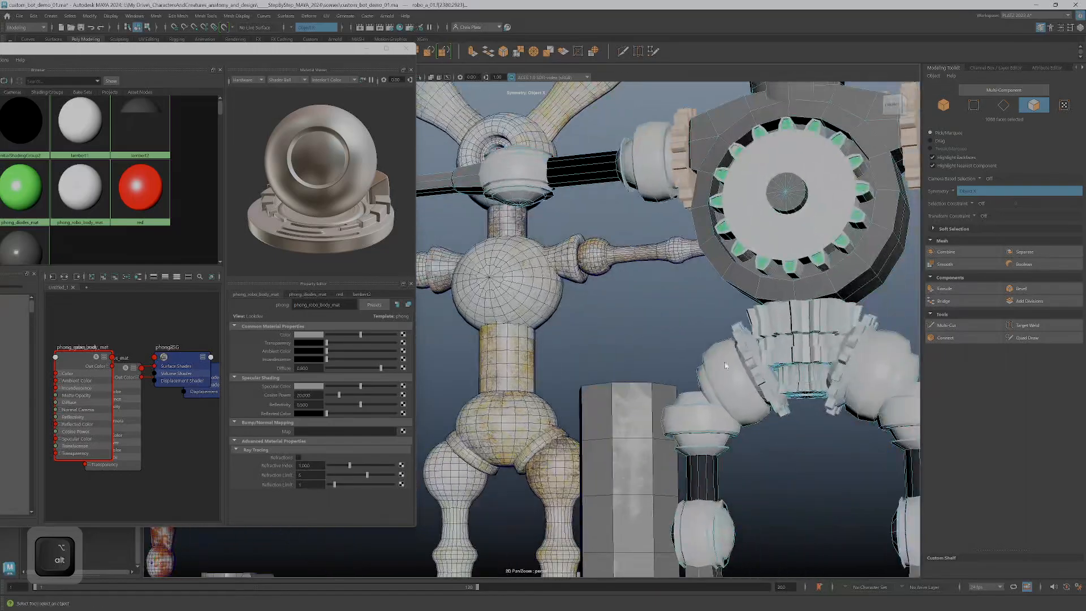
{"action": "double_click", "coordinate": [750, 358], "text": "shift"}
{"action": "right_click_drag", "start_coordinate": [749, 370], "coordinate": [693, 383], "text": "alt"}
{"action": "left_click_drag", "start_coordinate": [694, 383], "coordinate": [705, 293], "text": "alt"}
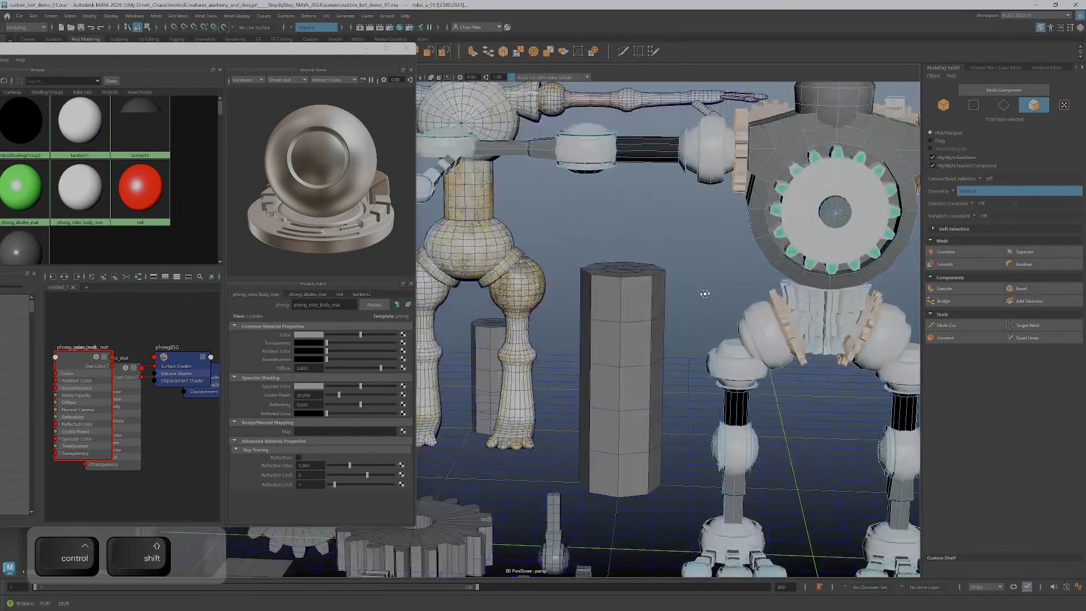
{"action": "right_click_drag", "start_coordinate": [705, 293], "coordinate": [731, 327], "text": "alt"}
Add the toothed hat brim to the gear selection
{"action": "left_click_drag", "start_coordinate": [721, 366], "coordinate": [877, 299], "text": "alt"}
{"action": "middle_click_drag", "start_coordinate": [651, 215], "coordinate": [712, 283], "text": "alt"}
{"action": "right_click_drag", "start_coordinate": [622, 271], "coordinate": [673, 274], "text": "alt"}
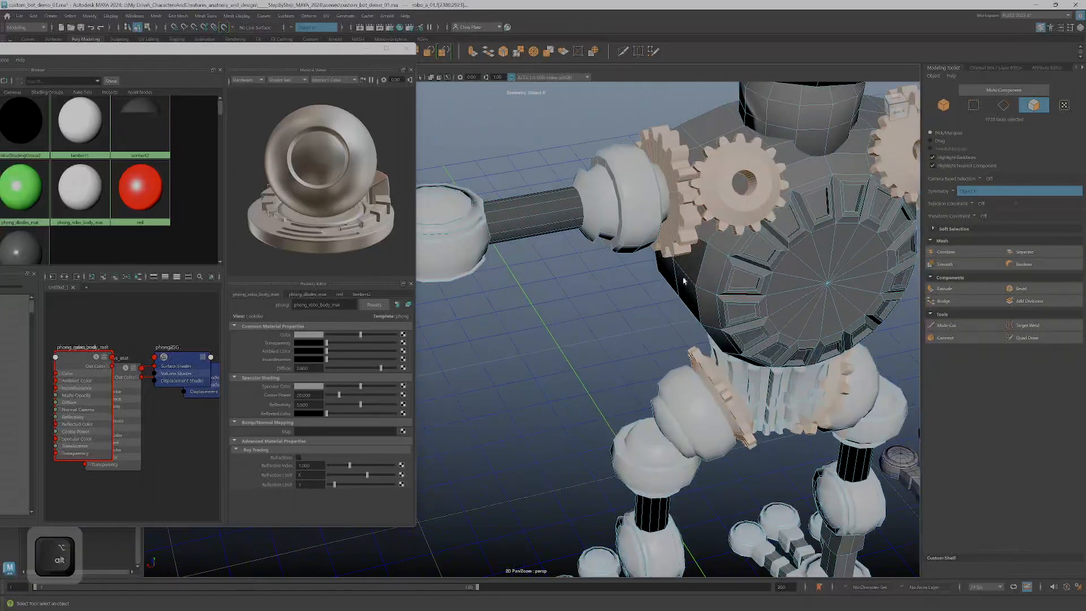
{"action": "left_click_drag", "start_coordinate": [776, 240], "coordinate": [779, 181], "text": "alt"}
{"action": "middle_click_drag", "start_coordinate": [779, 181], "coordinate": [788, 331], "text": "alt"}
{"action": "right_click_drag", "start_coordinate": [635, 276], "coordinate": [504, 186], "text": "alt"}
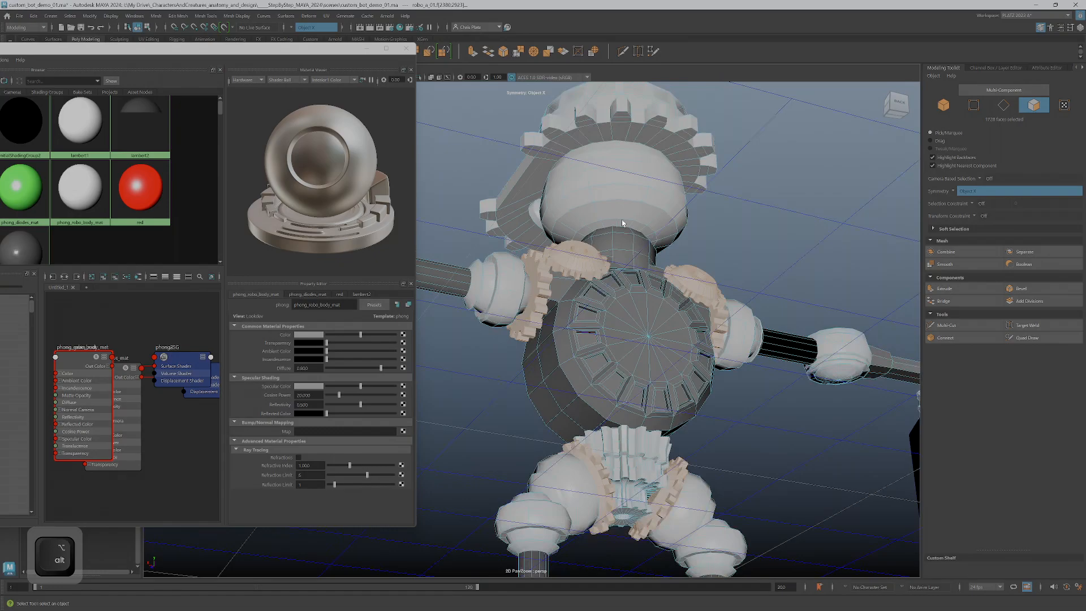
{"action": "left_click_drag", "start_coordinate": [503, 187], "coordinate": [540, 107], "text": "alt"}
{"action": "middle_click_drag", "start_coordinate": [541, 107], "coordinate": [680, 286], "text": "alt"}
{"action": "double_click", "coordinate": [681, 286], "text": "ctrl+shift"}
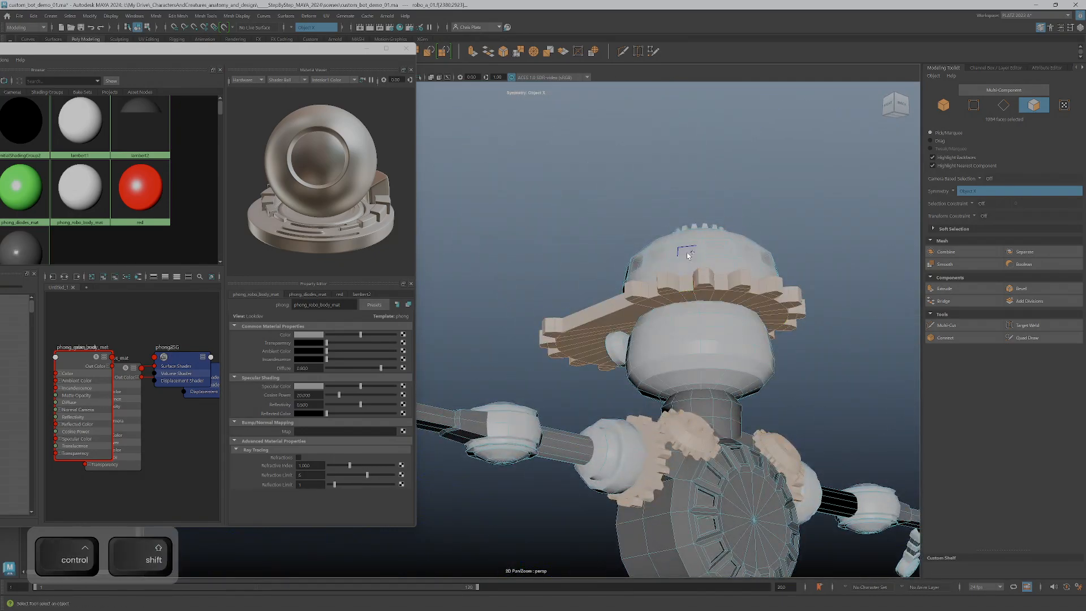
Try adding the hat's dome to the gear selection, and take the hat faces out again
{"action": "left_click_drag", "start_coordinate": [686, 266], "coordinate": [746, 298], "text": "alt"}
{"action": "right_click_drag", "start_coordinate": [747, 298], "coordinate": [602, 370], "text": "alt"}
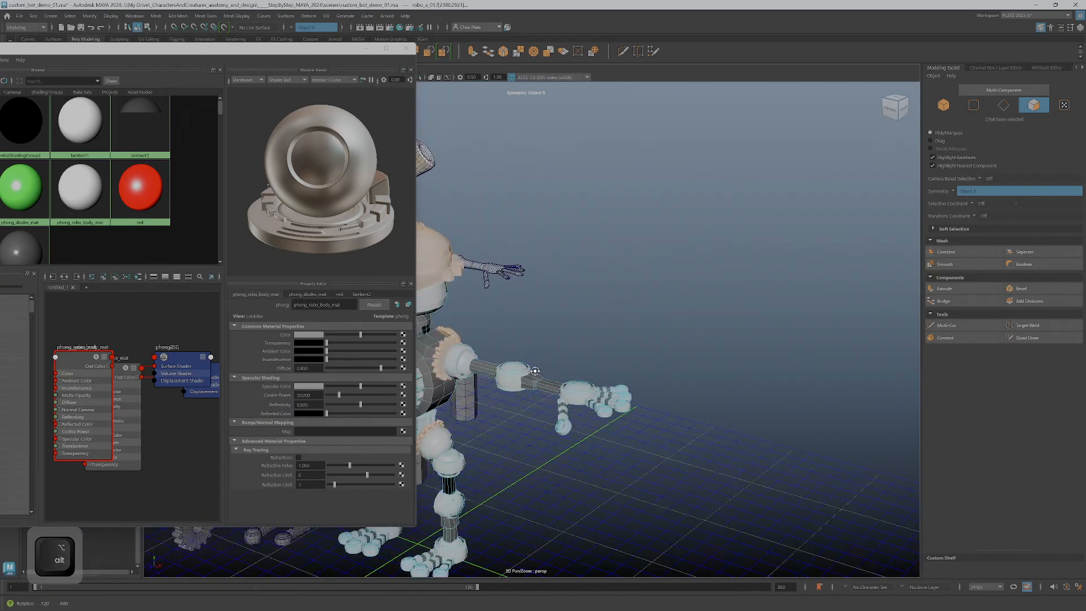
{"action": "middle_click_drag", "start_coordinate": [603, 371], "coordinate": [806, 345], "text": "alt"}
{"action": "left_click_drag", "start_coordinate": [806, 345], "coordinate": [728, 301], "text": "alt"}
{"action": "middle_click_drag", "start_coordinate": [746, 286], "coordinate": [672, 370], "text": "alt"}
{"action": "left_click_drag", "start_coordinate": [672, 370], "coordinate": [613, 254], "text": "alt"}
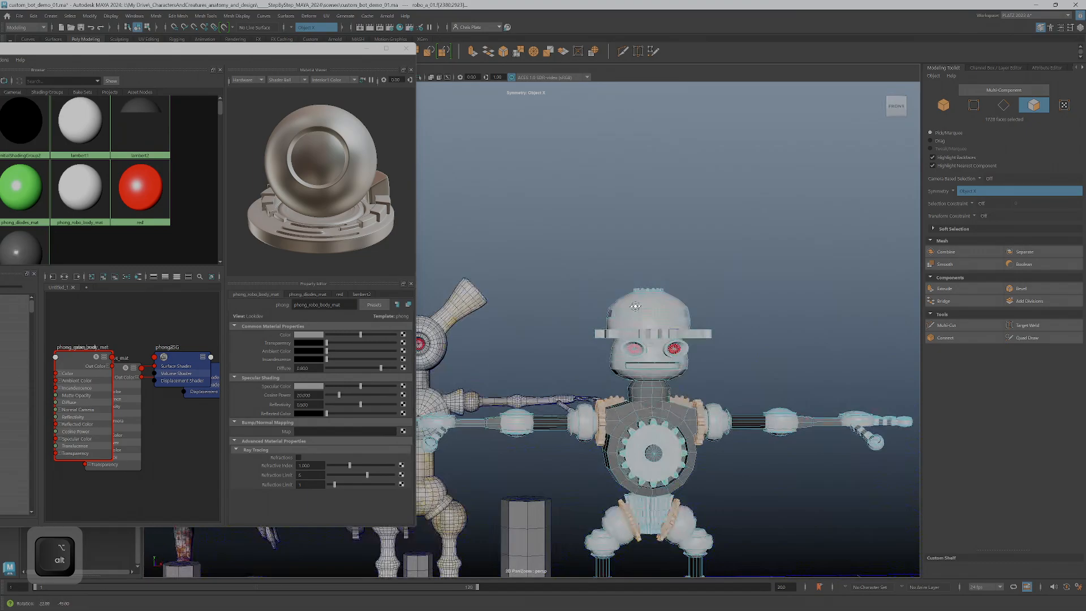
Put the toothed hat brim back into the gear selection and check the selected gears from the front
{"action": "right_click_drag", "start_coordinate": [687, 345], "coordinate": [650, 368], "text": "alt"}
{"action": "middle_click_drag", "start_coordinate": [605, 355], "coordinate": [675, 271], "text": "alt"}
{"action": "left_click_drag", "start_coordinate": [677, 271], "coordinate": [710, 364], "text": "alt"}
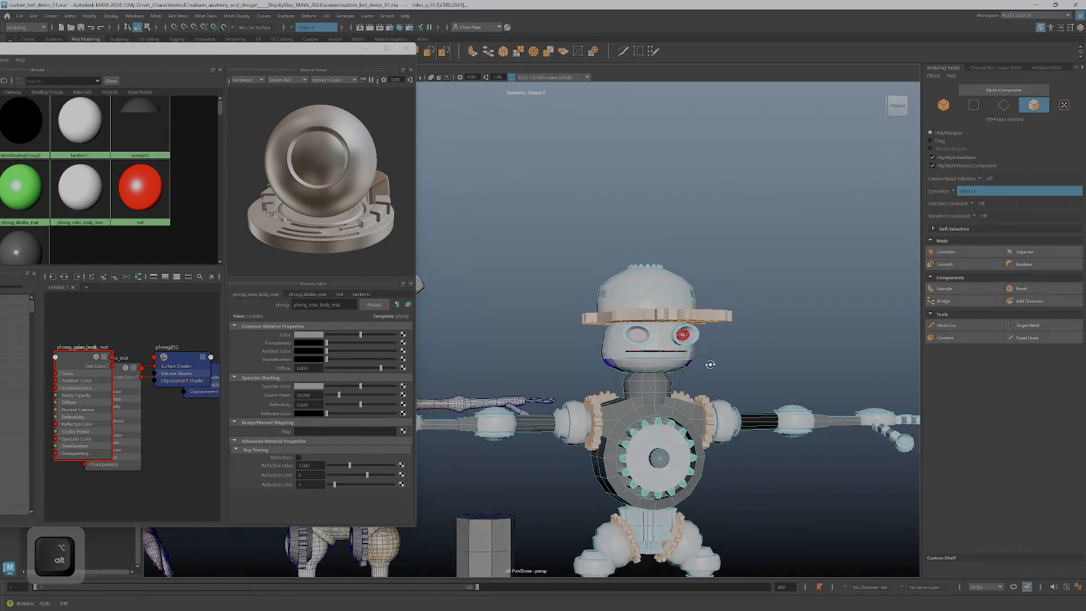
{"action": "right_click_drag", "start_coordinate": [711, 364], "coordinate": [559, 405], "text": "alt"}
{"action": "middle_click_drag", "start_coordinate": [529, 406], "coordinate": [621, 320], "text": "alt"}
{"action": "left_click_drag", "start_coordinate": [621, 320], "coordinate": [620, 332], "text": "alt"}
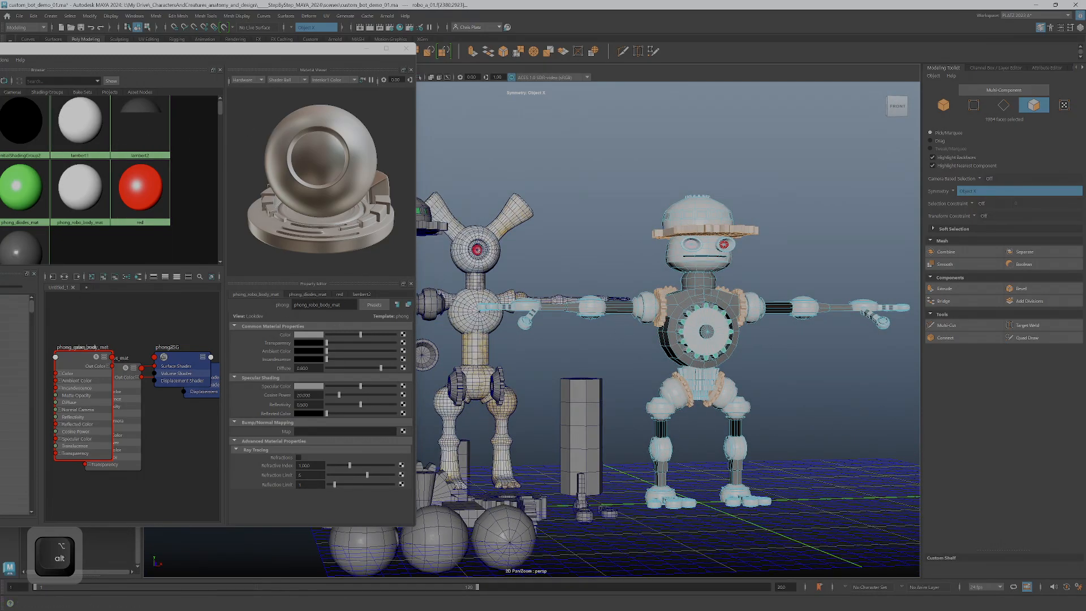
Assign phong_gears_mat to the selected gear faces and check the gears on the robot
{"action": "left_click_drag", "start_coordinate": [178, 55], "coordinate": [347, 67]}
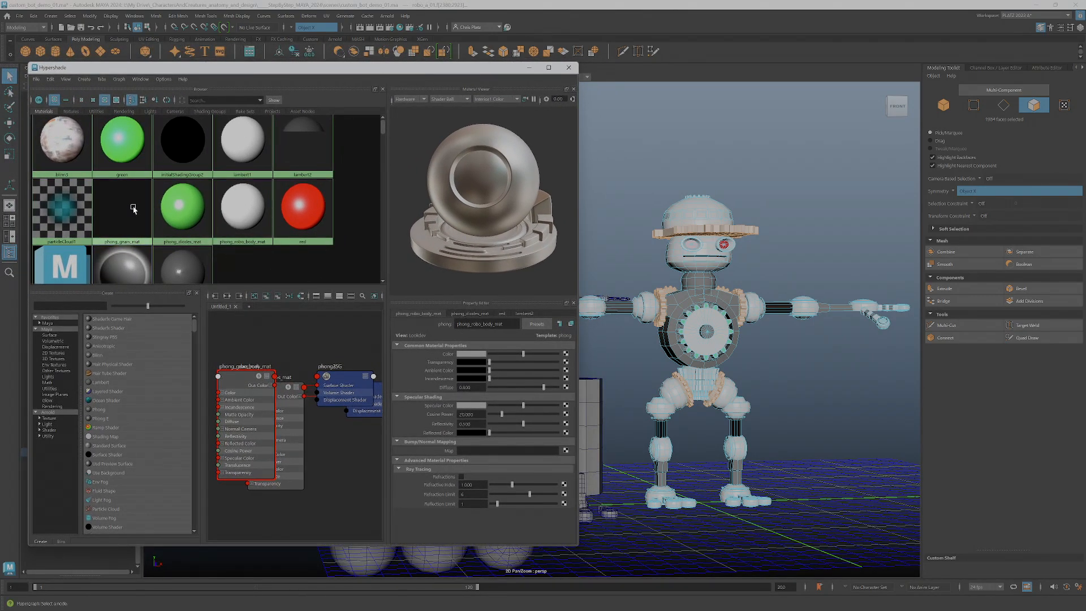
{"action": "right_click", "coordinate": [133, 208]}
{"action": "left_click", "coordinate": [140, 185]}
{"action": "right_click_drag", "start_coordinate": [701, 252], "coordinate": [864, 266], "text": "alt"}
{"action": "middle_click_drag", "start_coordinate": [864, 266], "coordinate": [721, 338], "text": "alt"}
Select the mouth strip faces on the robot's head and assign them the green phong_diodes_mat material
{"action": "double_click", "coordinate": [685, 284]}
{"action": "left_click_drag", "start_coordinate": [709, 281], "coordinate": [688, 297], "text": "alt"}
{"action": "right_click_drag", "start_coordinate": [688, 297], "coordinate": [720, 294], "text": "alt"}
{"action": "middle_click_drag", "start_coordinate": [719, 293], "coordinate": [679, 298], "text": "alt"}
{"action": "left_click_drag", "start_coordinate": [679, 298], "coordinate": [749, 293], "text": "alt"}
{"action": "left_click", "coordinate": [702, 290]}
{"action": "left_click", "coordinate": [737, 288], "text": "ctrl+shift"}
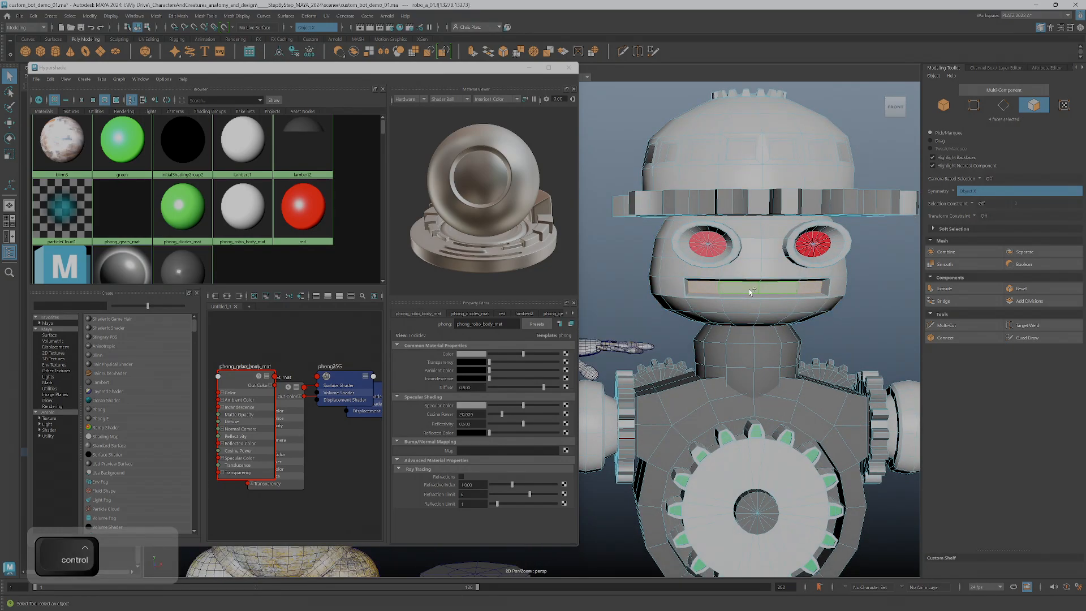
{"action": "scroll", "coordinate": [735, 303], "scroll_direction": "down", "scroll_amount": 1}
{"action": "right_click", "coordinate": [183, 214]}
{"action": "left_click", "coordinate": [186, 253]}
Examine the robot's torso, pelvis, hip gears and legs for faces that still need another material
{"action": "scroll", "coordinate": [182, 226], "scroll_direction": "down", "scroll_amount": 1}
{"action": "scroll", "coordinate": [729, 383], "scroll_direction": "down", "scroll_amount": 3}
{"action": "middle_click_drag", "start_coordinate": [729, 383], "coordinate": [824, 213], "text": "alt"}
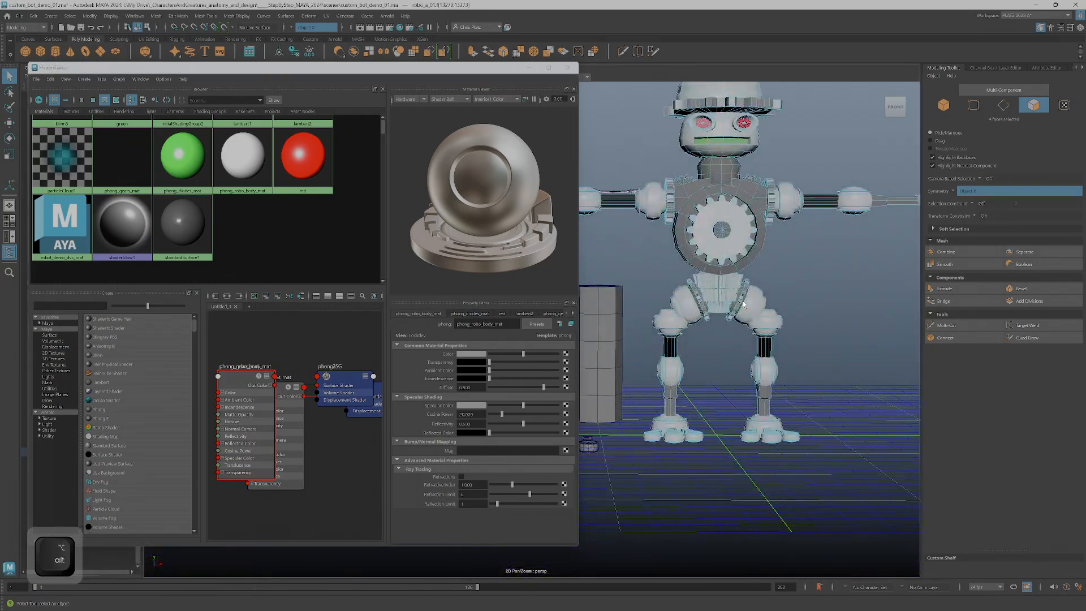
{"action": "right_click_drag", "start_coordinate": [824, 214], "coordinate": [790, 274], "text": "alt"}
{"action": "middle_click_drag", "start_coordinate": [790, 274], "coordinate": [665, 300], "text": "alt"}
{"action": "left_click_drag", "start_coordinate": [666, 300], "coordinate": [710, 347], "text": "alt"}
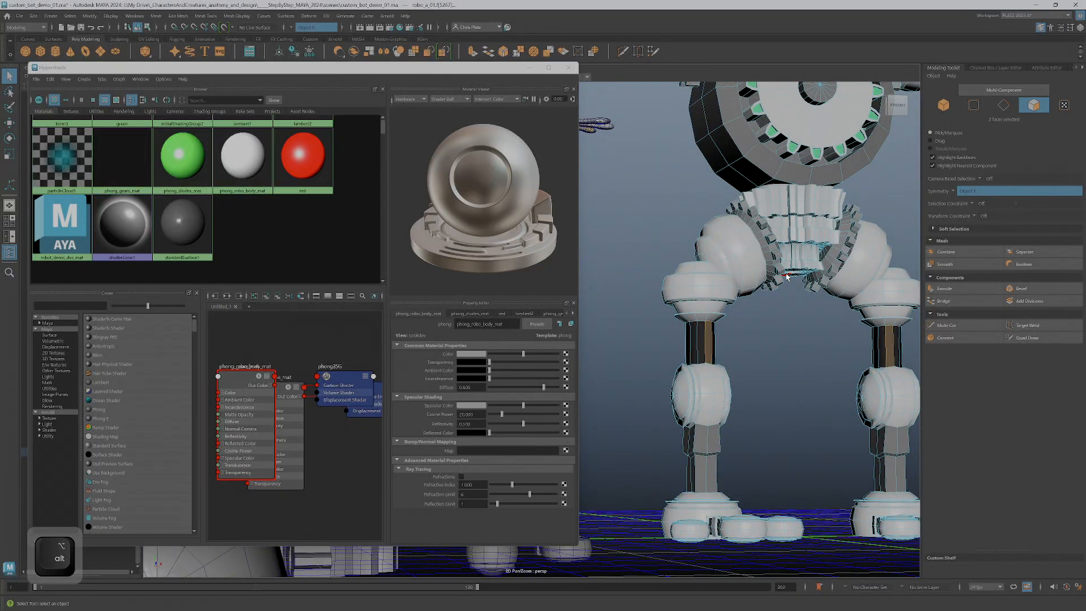
Switch to Mixamo, view the Robot Hip Hop Dance preview on the robot from another angle, and return to Maya
{"action": "key", "text": "alt+Tab"}
{"action": "key", "text": "alt+Tab"}
{"action": "left_click_drag", "start_coordinate": [702, 388], "coordinate": [637, 412], "text": "alt"}
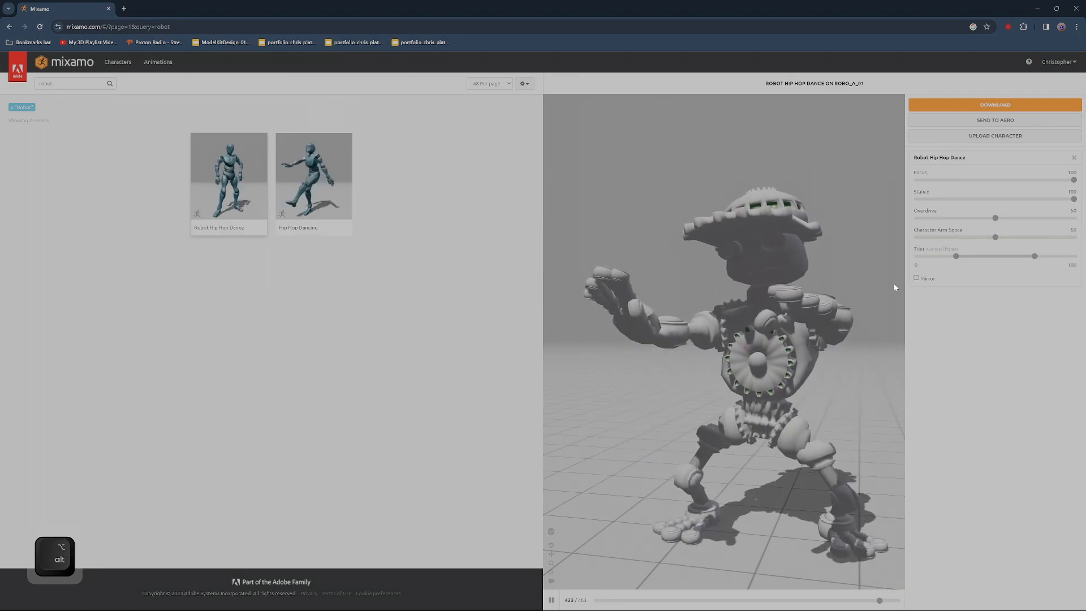
{"action": "key", "text": "alt+Tab"}
Examine the robot and the surrounding models from above and from several sides
{"action": "right_click_drag", "start_coordinate": [664, 216], "coordinate": [705, 199]}
{"action": "scroll", "coordinate": [732, 281], "scroll_direction": "down", "scroll_amount": 4}
{"action": "middle_click_drag", "start_coordinate": [732, 281], "coordinate": [698, 390], "text": "alt"}
{"action": "scroll", "coordinate": [769, 380], "scroll_direction": "up", "scroll_amount": 6}
{"action": "scroll", "coordinate": [769, 380], "scroll_direction": "up", "scroll_amount": 2}
{"action": "scroll", "coordinate": [780, 373], "scroll_direction": "up", "scroll_amount": 3}
{"action": "middle_click_drag", "start_coordinate": [792, 370], "coordinate": [714, 309], "text": "alt"}
{"action": "left_click", "coordinate": [848, 369]}
{"action": "left_click_drag", "start_coordinate": [848, 368], "coordinate": [780, 361], "text": "alt"}
{"action": "middle_click_drag", "start_coordinate": [780, 447], "coordinate": [760, 337], "text": "alt"}
{"action": "scroll", "coordinate": [756, 338], "scroll_direction": "up", "scroll_amount": 5}
{"action": "left_click_drag", "start_coordinate": [688, 393], "coordinate": [747, 431], "text": "alt"}
{"action": "scroll", "coordinate": [743, 369], "scroll_direction": "down", "scroll_amount": 5}
{"action": "middle_click_drag", "start_coordinate": [742, 369], "coordinate": [769, 490], "text": "alt"}
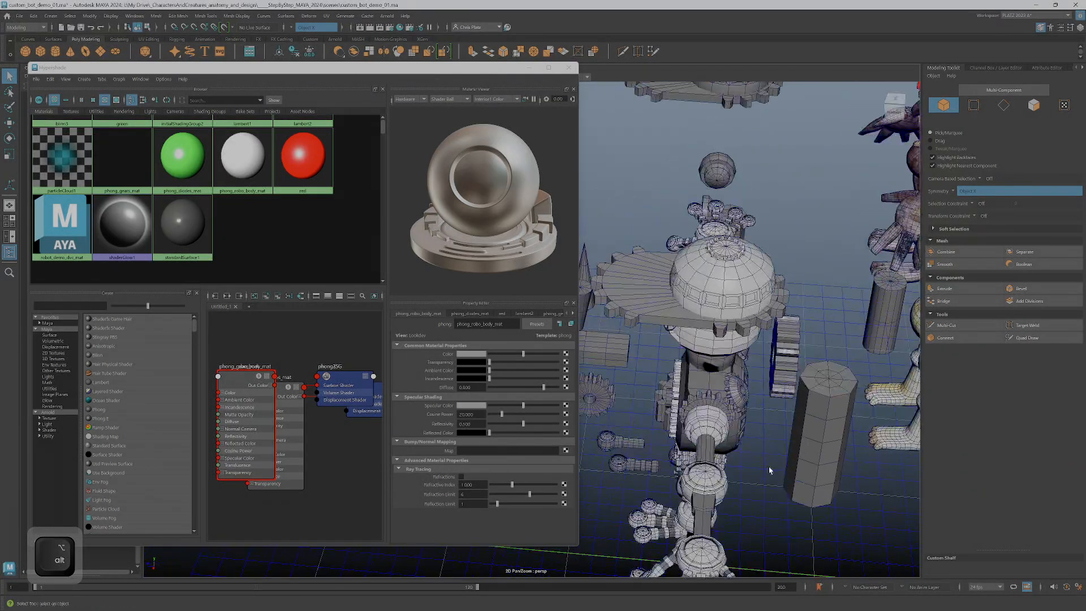
{"action": "left_click_drag", "start_coordinate": [769, 490], "coordinate": [800, 393], "text": "alt"}
{"action": "middle_click_drag", "start_coordinate": [775, 385], "coordinate": [855, 467], "text": "alt"}
{"action": "middle_click_drag", "start_coordinate": [738, 339], "coordinate": [829, 299], "text": "alt"}
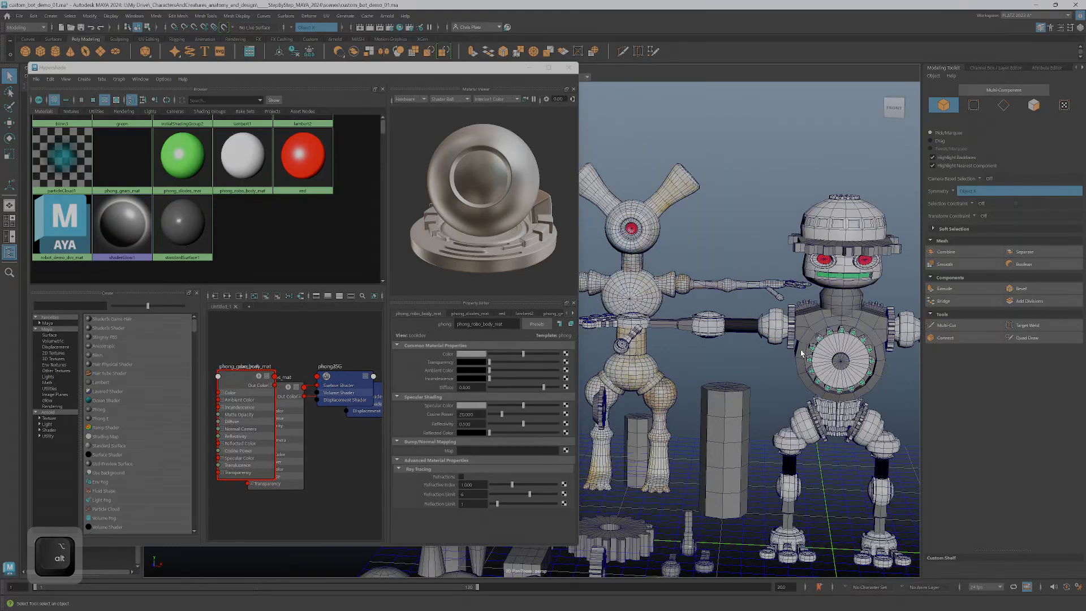
Select the whole robot in object mode and isolate it in the viewport
{"action": "right_click", "coordinate": [772, 321]}
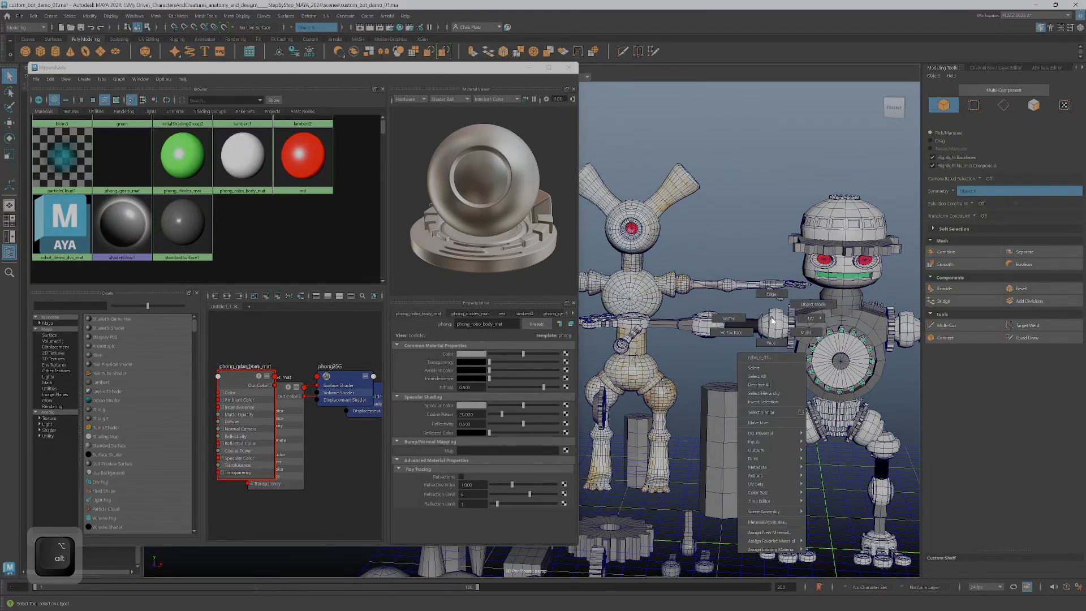
{"action": "left_click", "coordinate": [810, 306]}
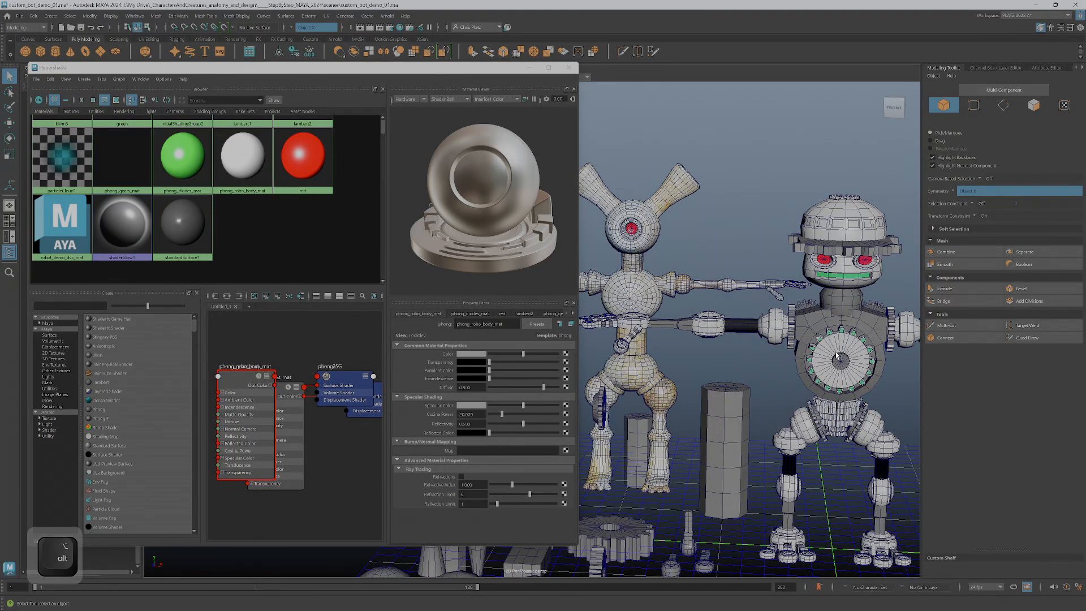
{"action": "key", "text": "w"}
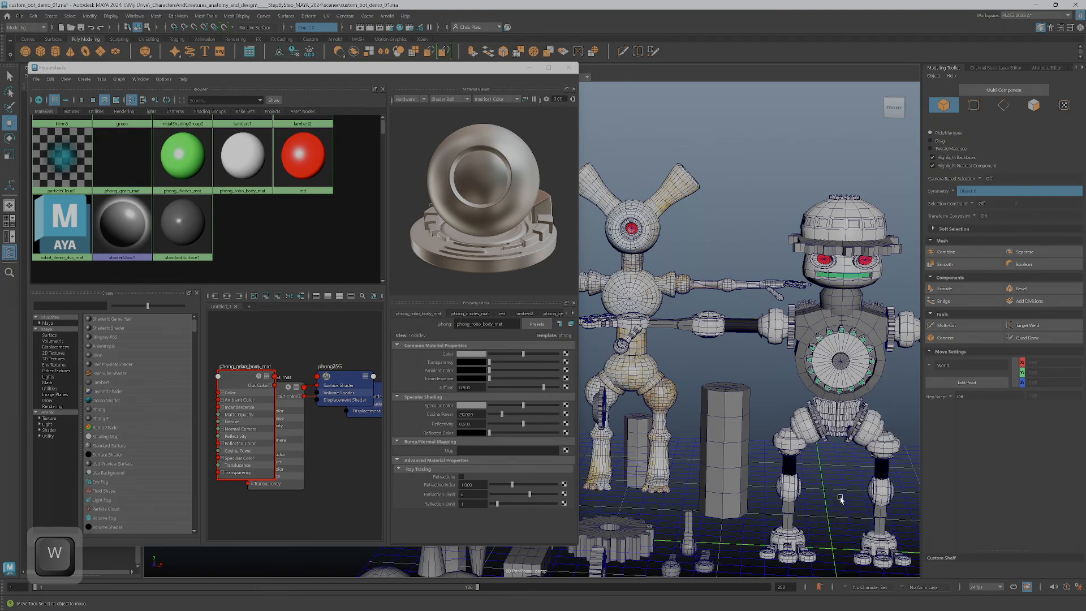
{"action": "left_click", "coordinate": [827, 411]}
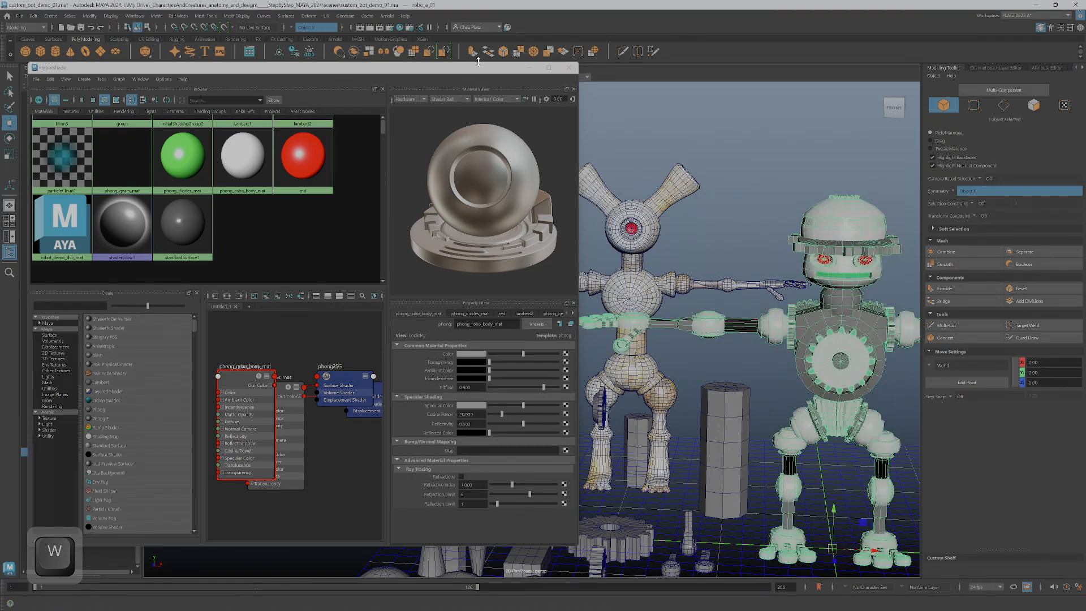
{"action": "left_click_drag", "start_coordinate": [475, 72], "coordinate": [447, 124]}
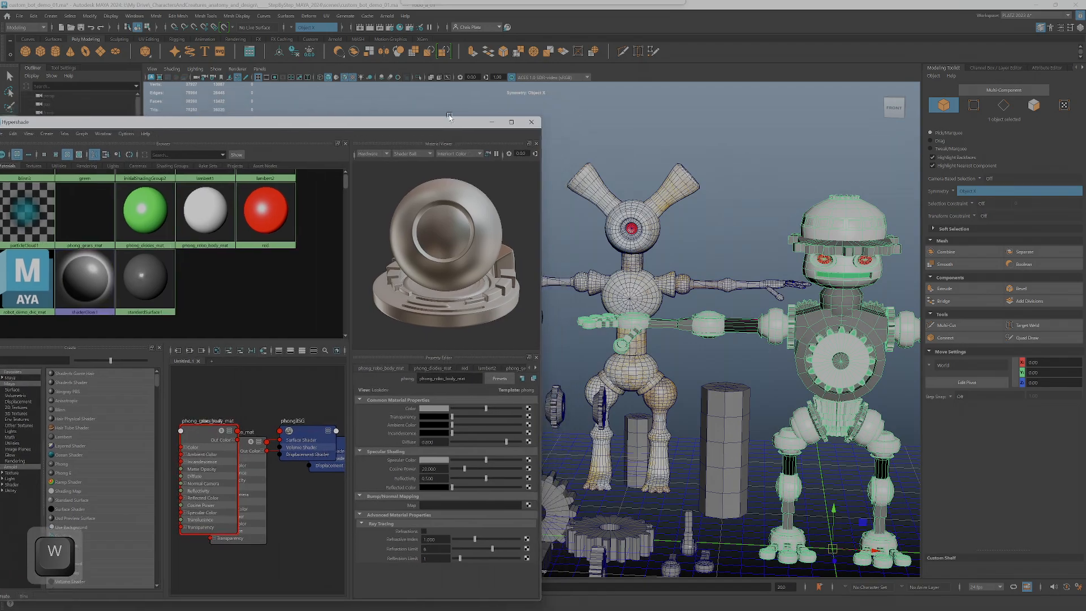
{"action": "left_click", "coordinate": [419, 77]}
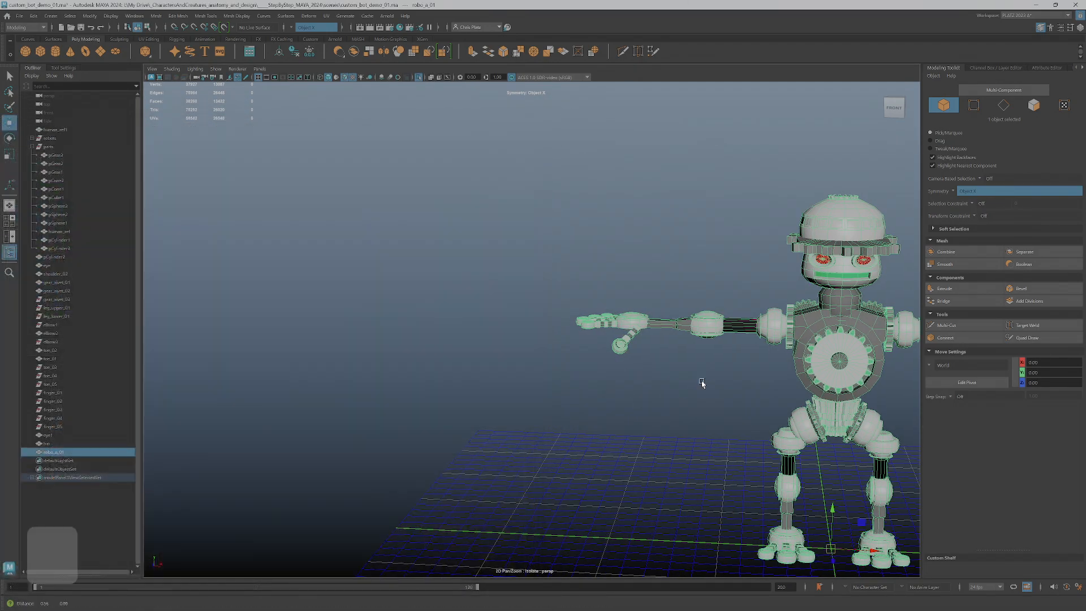
Select the row of small window faces around the brim side of the hat's dome
{"action": "middle_click_drag", "start_coordinate": [713, 385], "coordinate": [461, 339], "text": "alt"}
{"action": "scroll", "coordinate": [454, 341], "scroll_direction": "up", "scroll_amount": 5}
{"action": "left_click_drag", "start_coordinate": [454, 341], "coordinate": [719, 373], "text": "alt"}
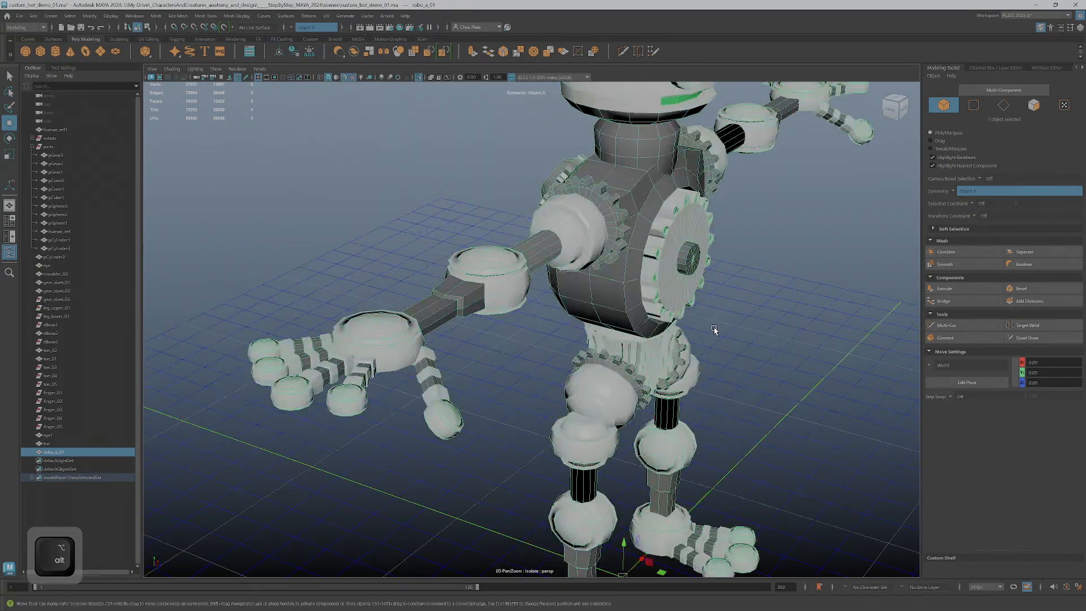
{"action": "middle_click_drag", "start_coordinate": [695, 275], "coordinate": [656, 438], "text": "alt"}
{"action": "scroll", "coordinate": [633, 339], "scroll_direction": "down", "scroll_amount": 3}
{"action": "middle_click_drag", "start_coordinate": [611, 246], "coordinate": [616, 363], "text": "alt"}
{"action": "scroll", "coordinate": [617, 362], "scroll_direction": "down", "scroll_amount": 4}
{"action": "left_click_drag", "start_coordinate": [619, 404], "coordinate": [587, 325], "text": "alt"}
{"action": "scroll", "coordinate": [568, 378], "scroll_direction": "up", "scroll_amount": 5}
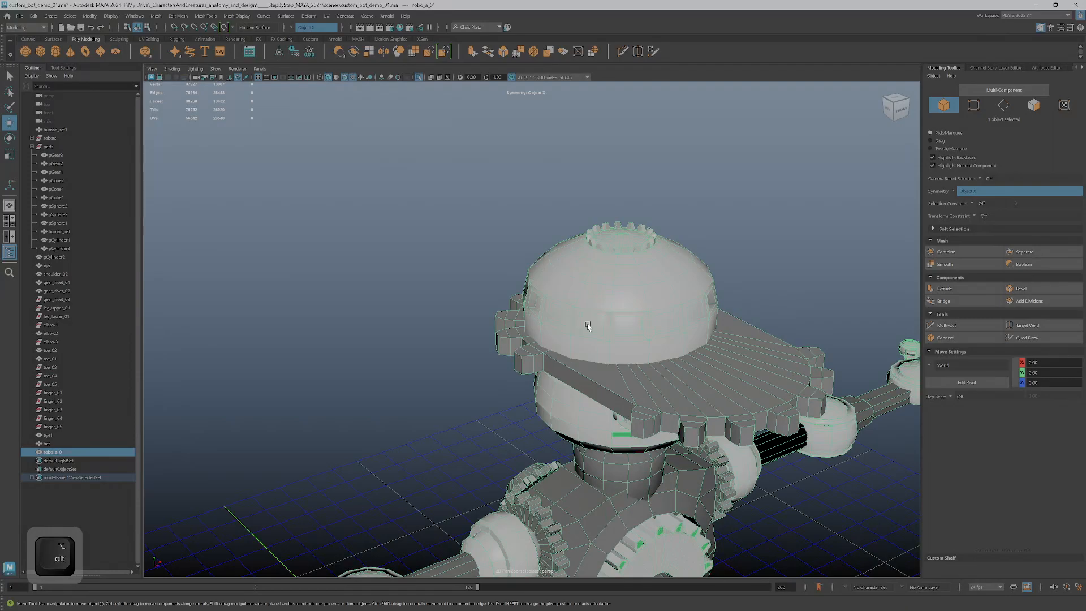
{"action": "right_click_drag", "start_coordinate": [600, 305], "coordinate": [619, 319]}
{"action": "left_click", "coordinate": [588, 327]}
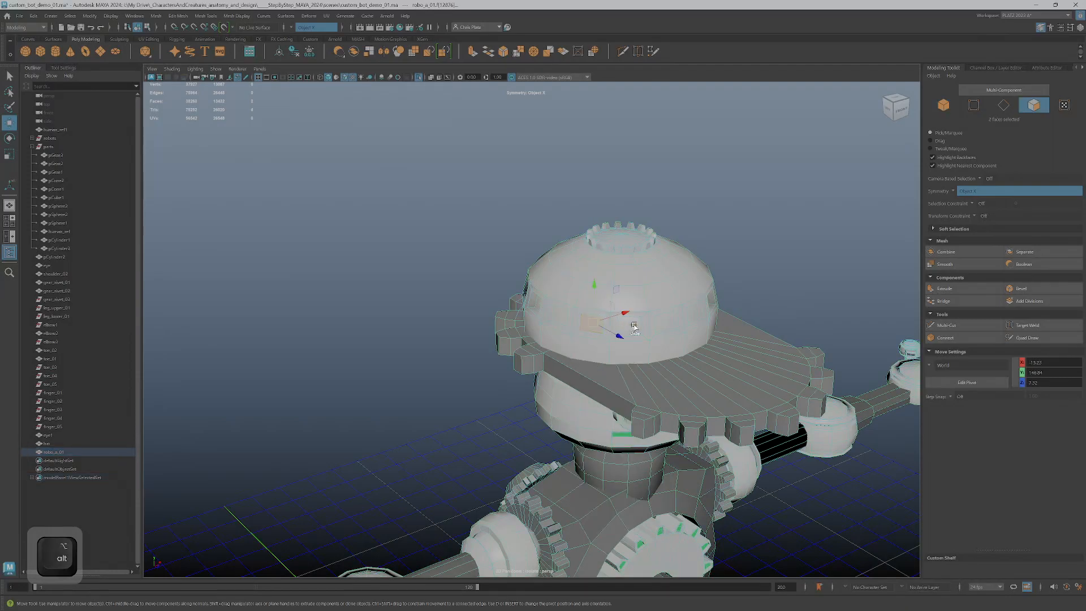
{"action": "key", "text": "q"}
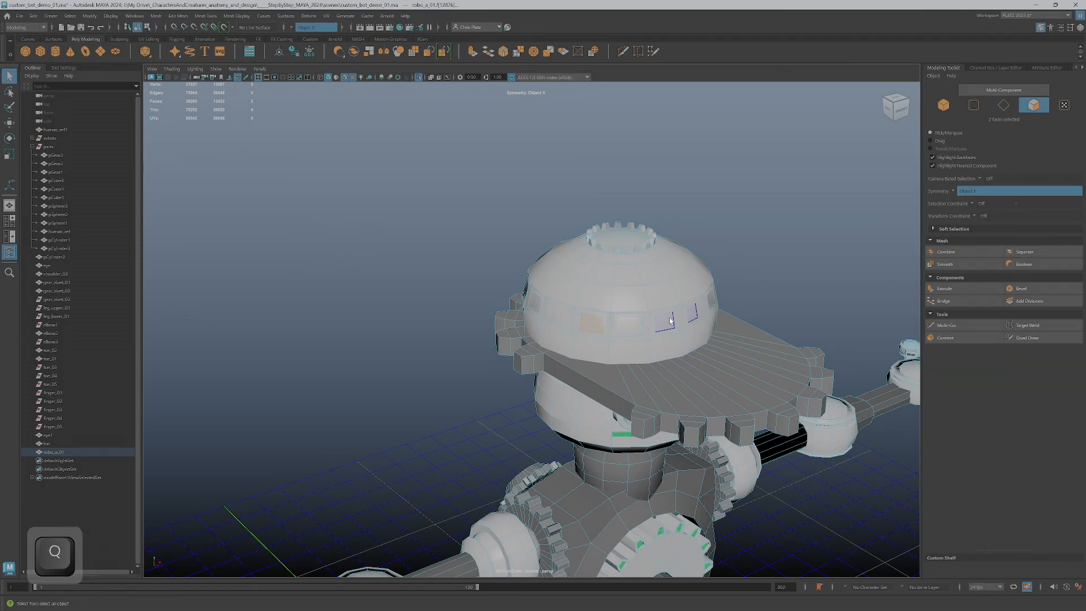
{"action": "left_click", "coordinate": [670, 321], "text": "ctrl+shift"}
{"action": "left_click", "coordinate": [628, 323], "text": "ctrl+shift"}
{"action": "key", "text": "Caps_Lock"}
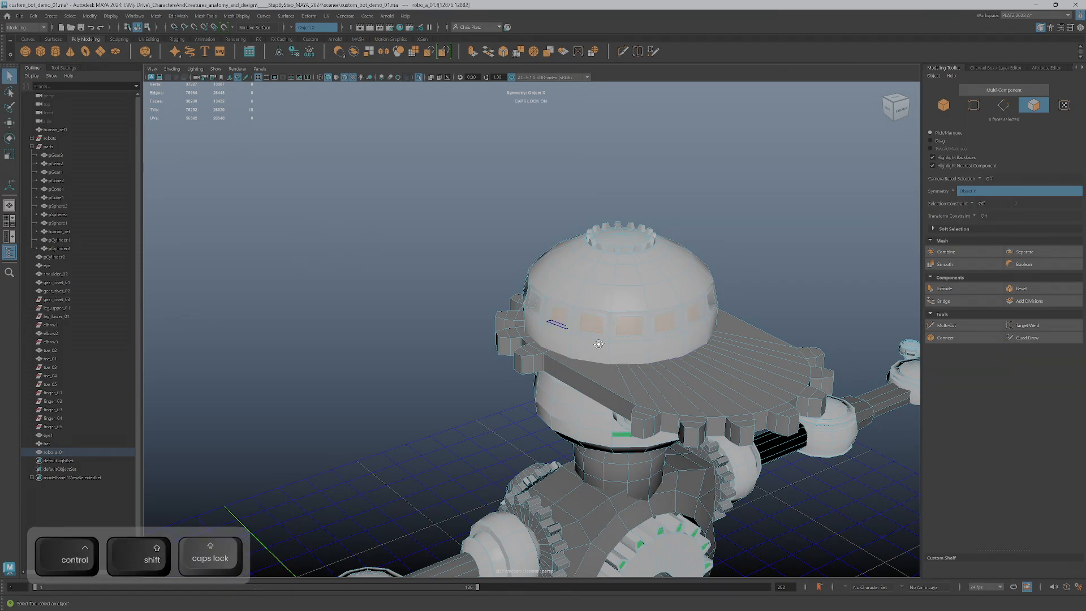
Add the remaining small window faces around the back of the hat's dome to the selection
{"action": "left_click_drag", "start_coordinate": [592, 349], "coordinate": [673, 342], "text": "alt"}
{"action": "left_click", "coordinate": [513, 312], "text": "ctrl+shift"}
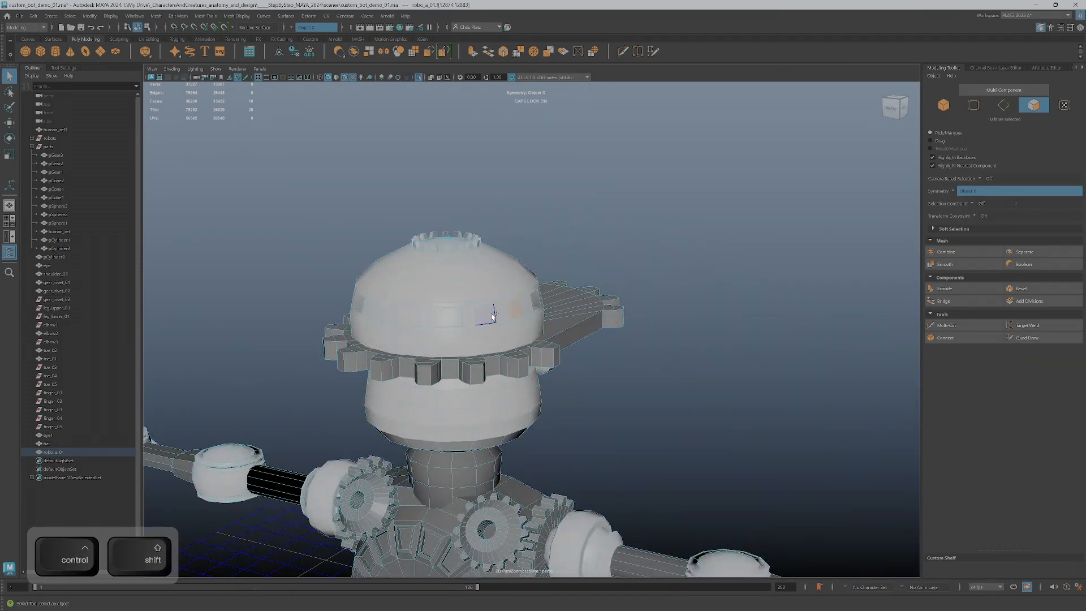
{"action": "left_click", "coordinate": [416, 321], "text": "ctrl+shift"}
Add the recessed panel faces around the round disc on the robot's back to the selection
{"action": "scroll", "coordinate": [646, 413], "scroll_direction": "down", "scroll_amount": 3}
{"action": "left_click_drag", "start_coordinate": [647, 416], "coordinate": [701, 391], "text": "alt"}
{"action": "middle_click_drag", "start_coordinate": [642, 375], "coordinate": [679, 187], "text": "alt"}
{"action": "scroll", "coordinate": [673, 226], "scroll_direction": "up", "scroll_amount": 4}
{"action": "left_click_drag", "start_coordinate": [659, 300], "coordinate": [599, 282], "text": "alt"}
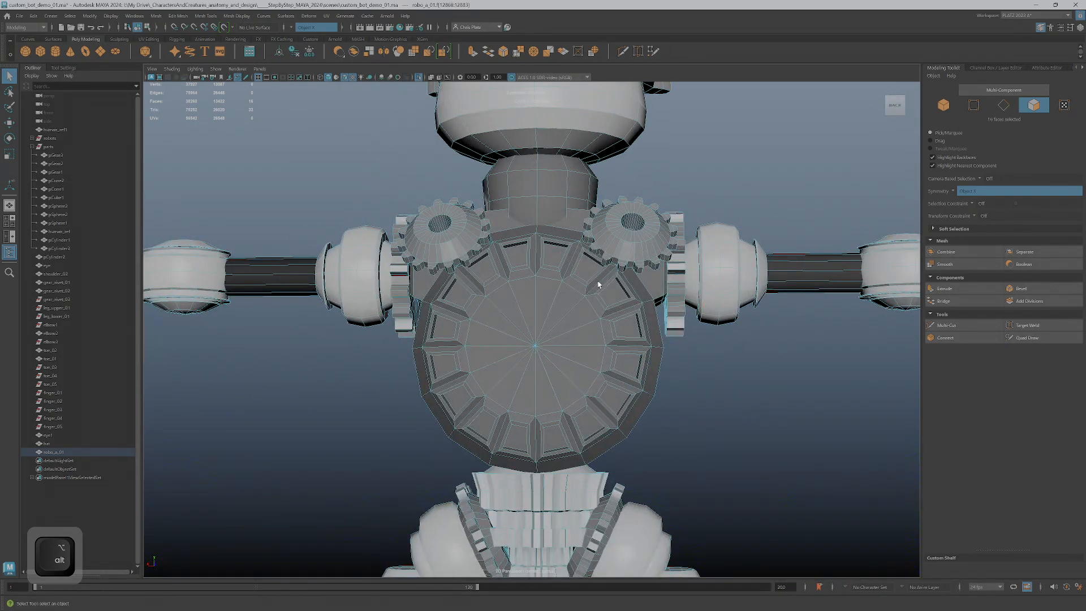
{"action": "left_click", "coordinate": [557, 257], "text": "ctrl+shift"}
{"action": "left_click", "coordinate": [616, 285], "text": "ctrl+shift"}
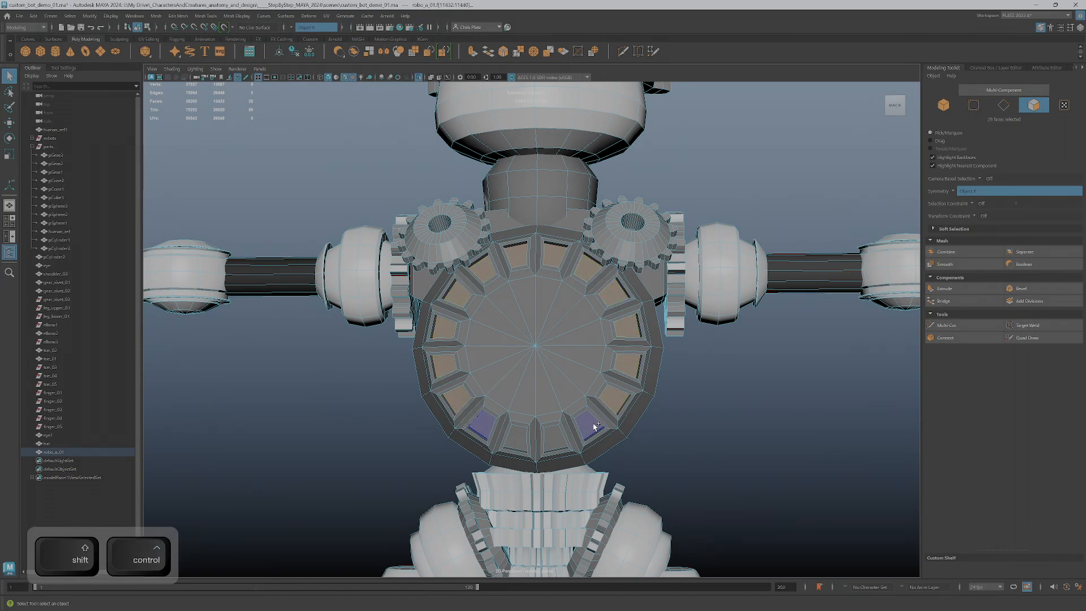
{"action": "left_click", "coordinate": [552, 447], "text": "ctrl+shift"}
Examine the robot's front, hands and fingers for further faces that could become green diodes
{"action": "left_click_drag", "start_coordinate": [824, 432], "coordinate": [667, 393], "text": "alt"}
{"action": "scroll", "coordinate": [667, 392], "scroll_direction": "down", "scroll_amount": 2}
{"action": "middle_click_drag", "start_coordinate": [667, 393], "coordinate": [681, 282], "text": "alt"}
{"action": "left_click_drag", "start_coordinate": [681, 325], "coordinate": [678, 390], "text": "alt"}
{"action": "scroll", "coordinate": [538, 310], "scroll_direction": "up", "scroll_amount": 5}
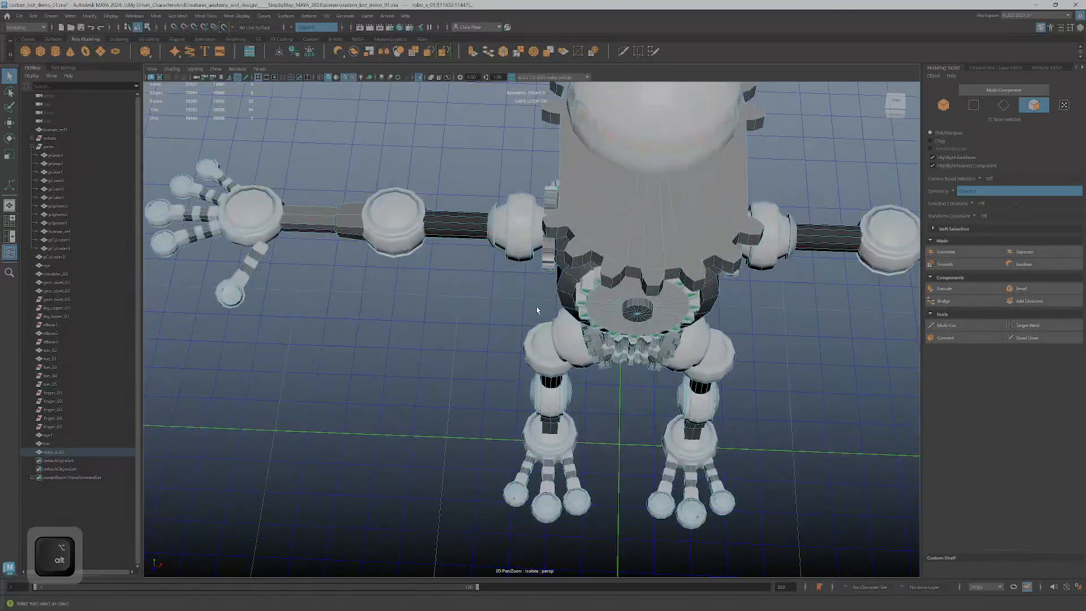
{"action": "middle_click_drag", "start_coordinate": [453, 275], "coordinate": [761, 394], "text": "alt"}
{"action": "scroll", "coordinate": [519, 322], "scroll_direction": "up", "scroll_amount": 4}
{"action": "left_click_drag", "start_coordinate": [518, 323], "coordinate": [565, 308], "text": "alt"}
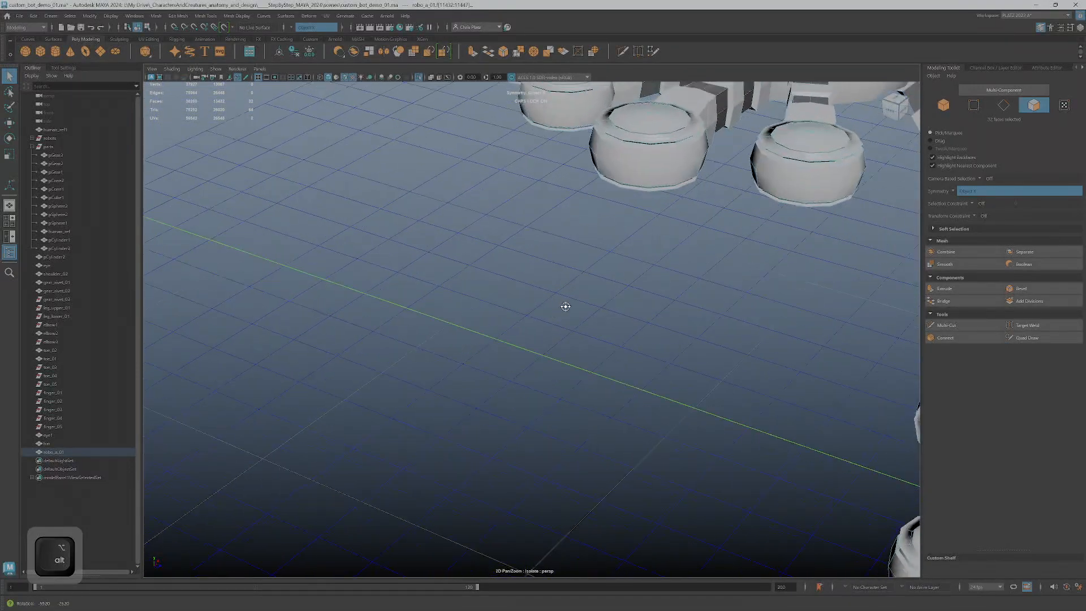
{"action": "middle_click_drag", "start_coordinate": [564, 308], "coordinate": [514, 431], "text": "alt"}
{"action": "scroll", "coordinate": [559, 286], "scroll_direction": "up", "scroll_amount": 8}
{"action": "mouse_move", "coordinate": [582, 267]}
{"action": "left_mouse_down", "text": "alt"}
{"action": "mouse_move", "coordinate": [555, 313]}
{"action": "mouse_move", "coordinate": [557, 336]}
{"action": "mouse_move", "coordinate": [579, 320]}
{"action": "mouse_move", "coordinate": [588, 271]}
{"action": "left_mouse_up", "text": "alt"}
{"action": "scroll", "coordinate": [557, 336], "scroll_direction": "down", "scroll_amount": 8}
{"action": "middle_click_drag", "start_coordinate": [588, 271], "coordinate": [615, 447], "text": "alt"}
{"action": "scroll", "coordinate": [548, 260], "scroll_direction": "up", "scroll_amount": 2}
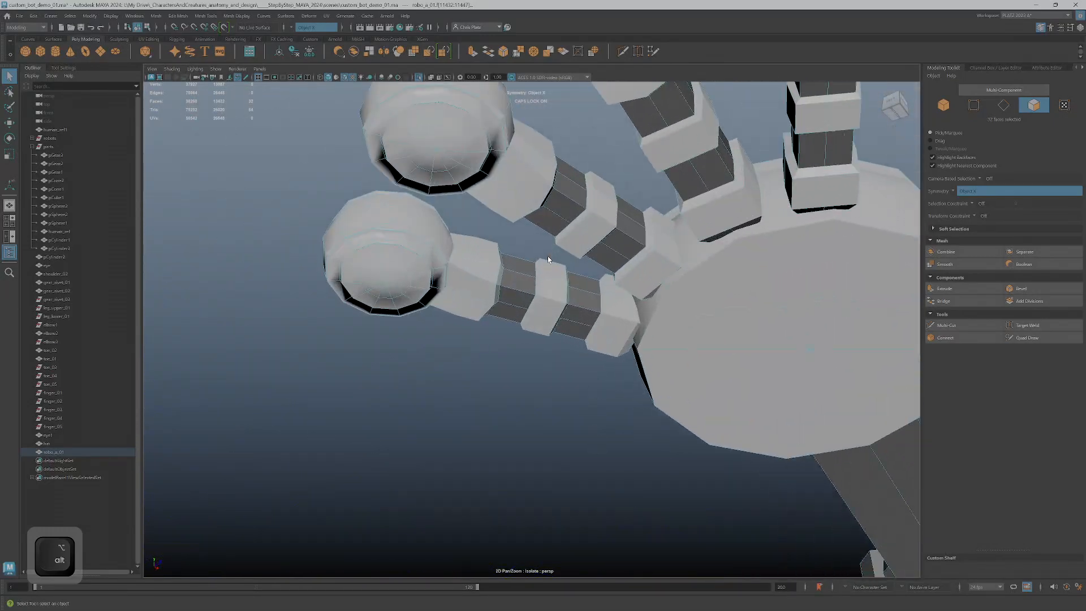
{"action": "scroll", "coordinate": [550, 268], "scroll_direction": "down", "scroll_amount": 8}
{"action": "left_click_drag", "start_coordinate": [556, 285], "coordinate": [752, 149], "text": "alt"}
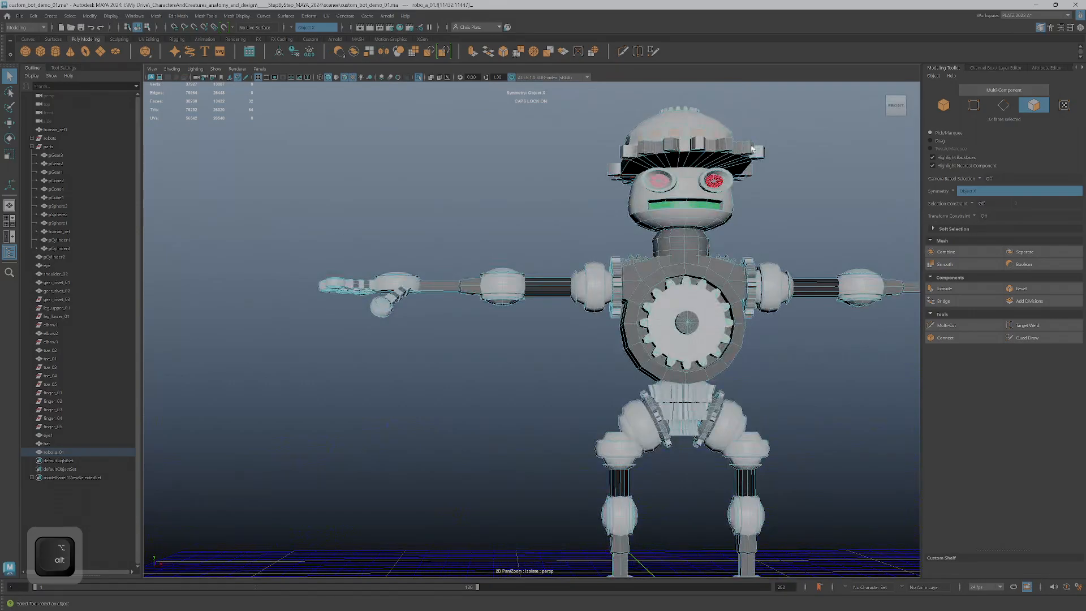
Assign phong_diodes_mat to the selected hat window faces and back panel faces
{"action": "left_click", "coordinate": [400, 28]}
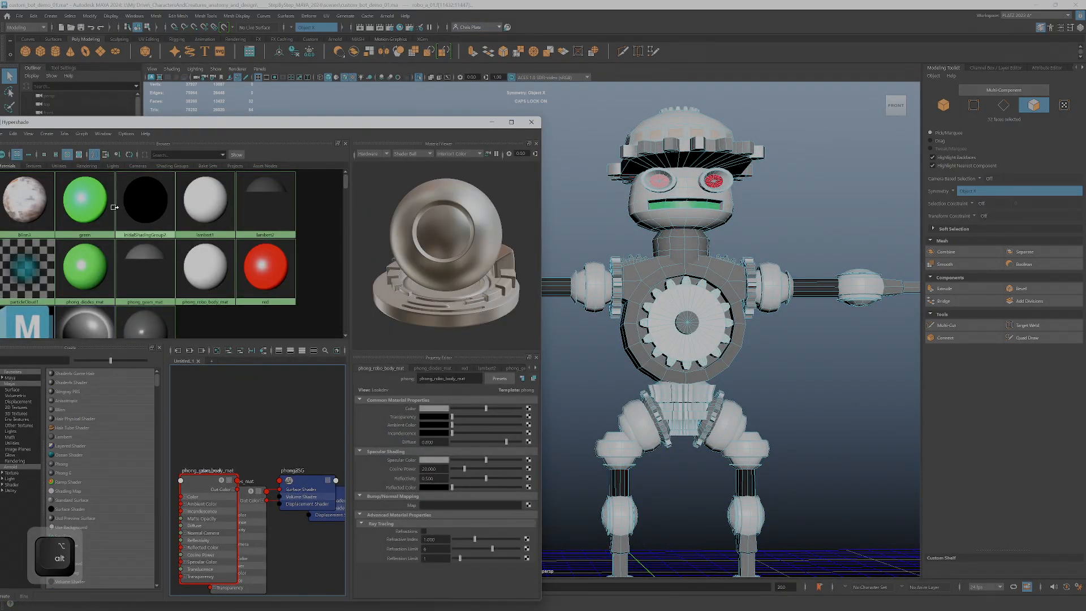
{"action": "right_click_drag", "start_coordinate": [82, 268], "coordinate": [93, 248]}
{"action": "left_click_drag", "start_coordinate": [756, 331], "coordinate": [726, 368], "text": "alt"}
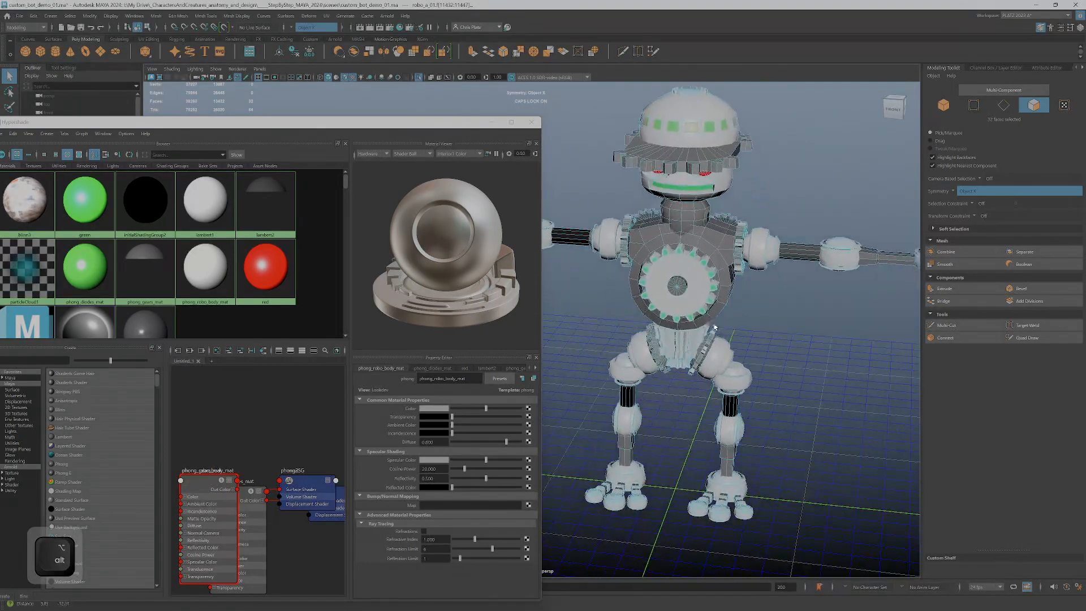
Review the green diodes on the robot from several sides and select the whole robot in object mode
{"action": "right_click_drag", "start_coordinate": [726, 368], "coordinate": [778, 391], "text": "alt"}
{"action": "left_click_drag", "start_coordinate": [777, 390], "coordinate": [769, 362], "text": "alt"}
{"action": "middle_click_drag", "start_coordinate": [769, 363], "coordinate": [884, 501], "text": "alt"}
{"action": "right_click_drag", "start_coordinate": [884, 500], "coordinate": [843, 334], "text": "alt"}
{"action": "right_click_drag", "start_coordinate": [713, 326], "coordinate": [754, 306]}
{"action": "right_click_drag", "start_coordinate": [753, 306], "coordinate": [699, 339], "text": "alt"}
{"action": "left_click_drag", "start_coordinate": [698, 339], "coordinate": [748, 367], "text": "alt"}
{"action": "right_click_drag", "start_coordinate": [749, 367], "coordinate": [791, 387], "text": "alt"}
{"action": "middle_click_drag", "start_coordinate": [792, 388], "coordinate": [489, 231], "text": "alt"}
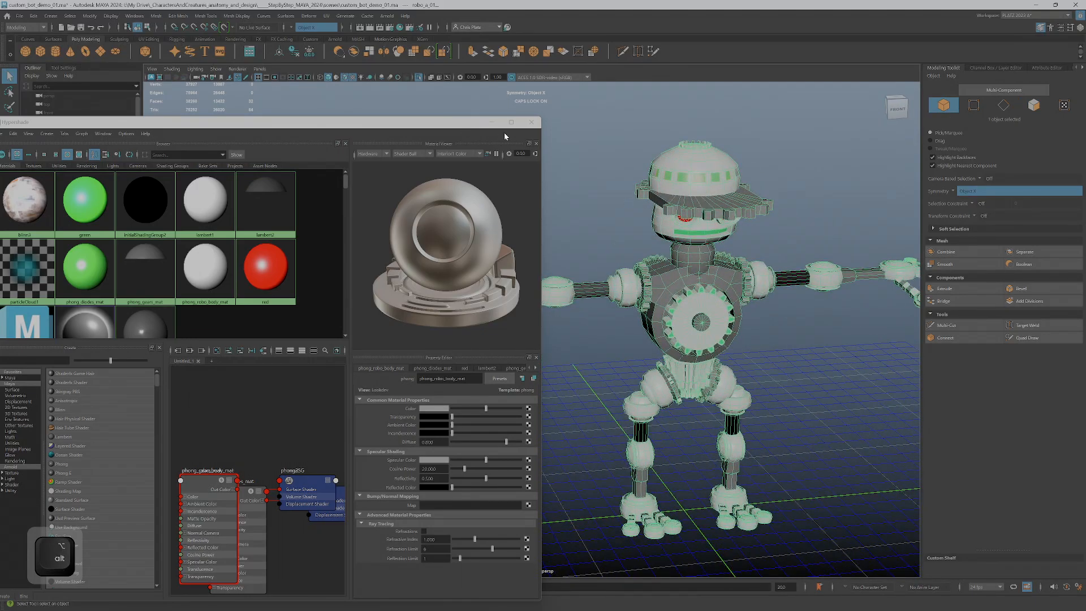
Close the Hypershade, view the whole robot with the Move tool active, and save the scene
{"action": "left_click", "coordinate": [531, 122]}
{"action": "left_click_drag", "start_coordinate": [701, 350], "coordinate": [723, 371], "text": "alt"}
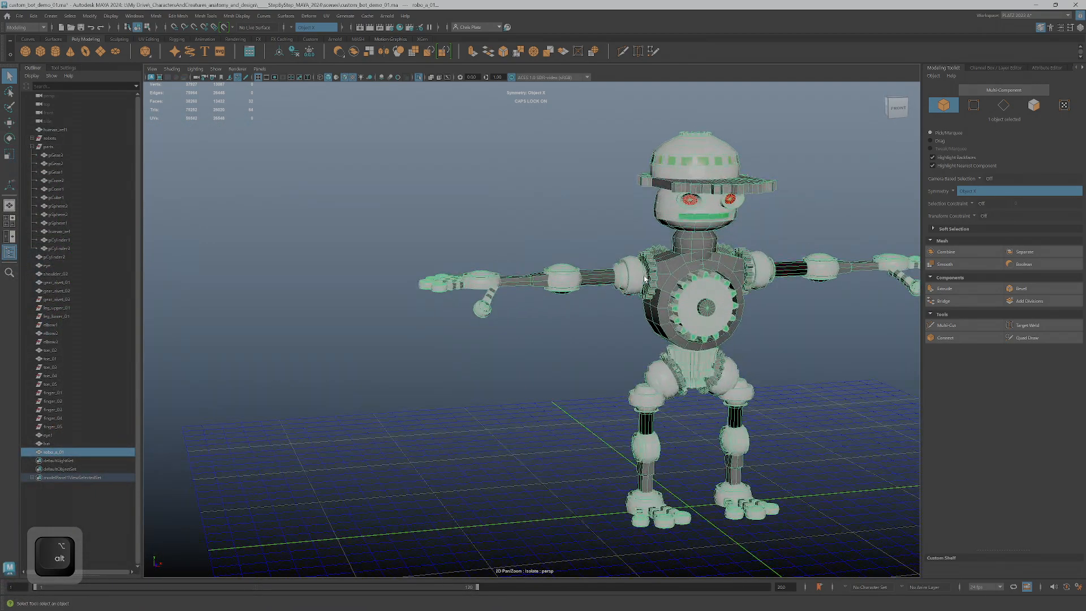
{"action": "key", "text": "w"}
{"action": "middle_click_drag", "start_coordinate": [723, 370], "coordinate": [540, 346], "text": "alt"}
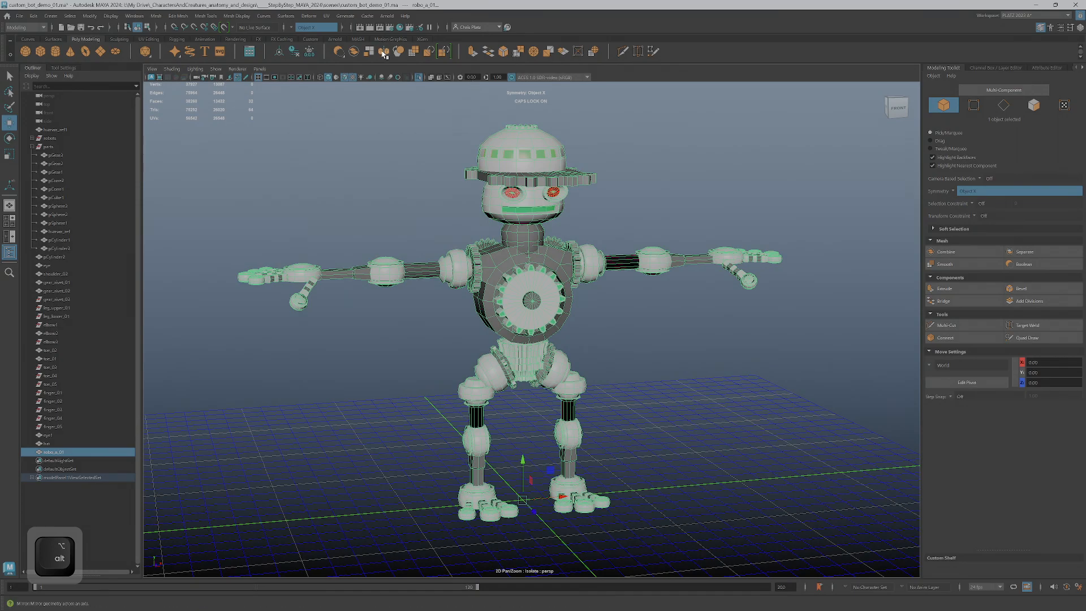
{"action": "key", "text": "ctrl+s"}
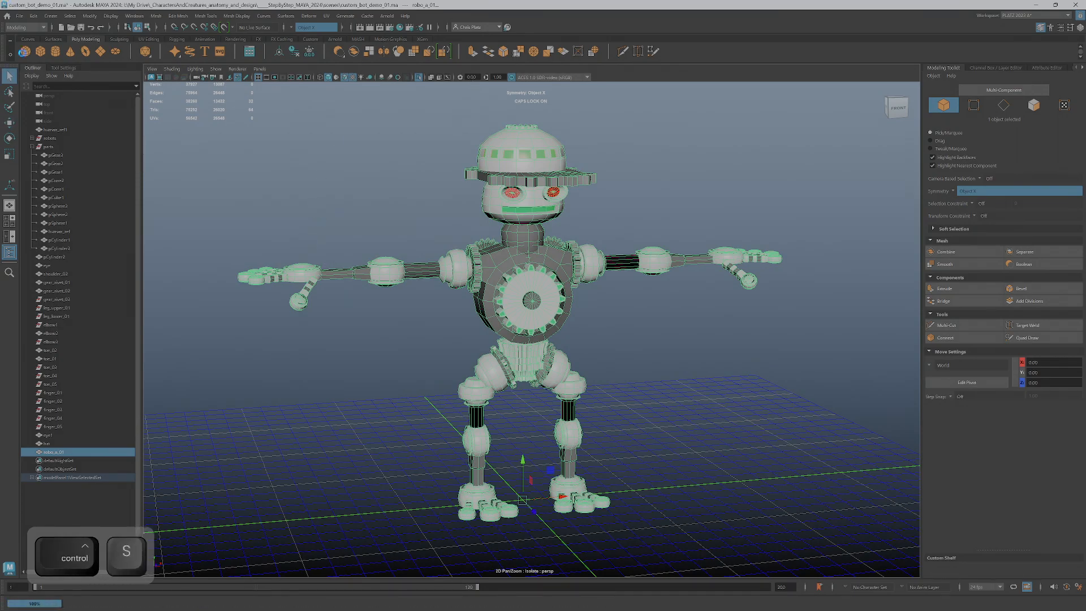
Export the selected robot as FBX into the _FBX folder, replacing the existing robo_a_01.fbx
{"action": "left_click", "coordinate": [20, 16]}
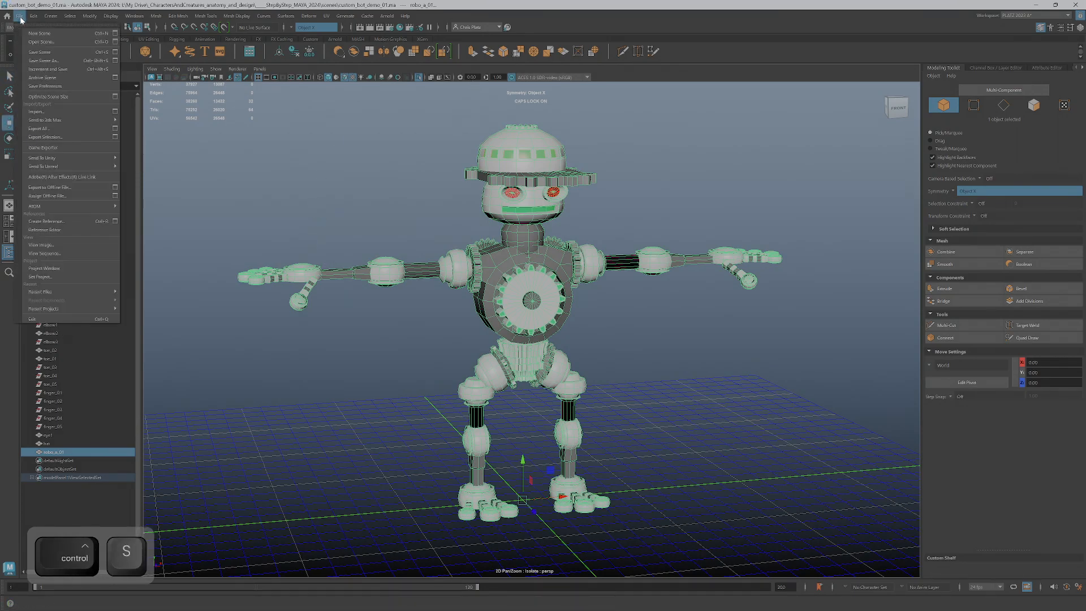
{"action": "left_click", "coordinate": [45, 137]}
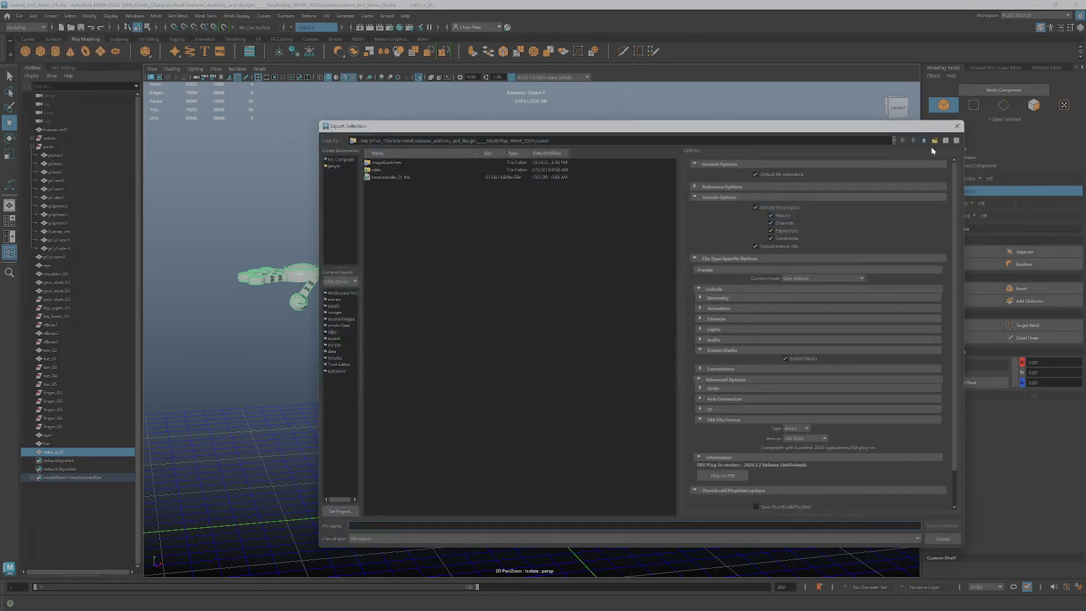
{"action": "double_click", "coordinate": [382, 164]}
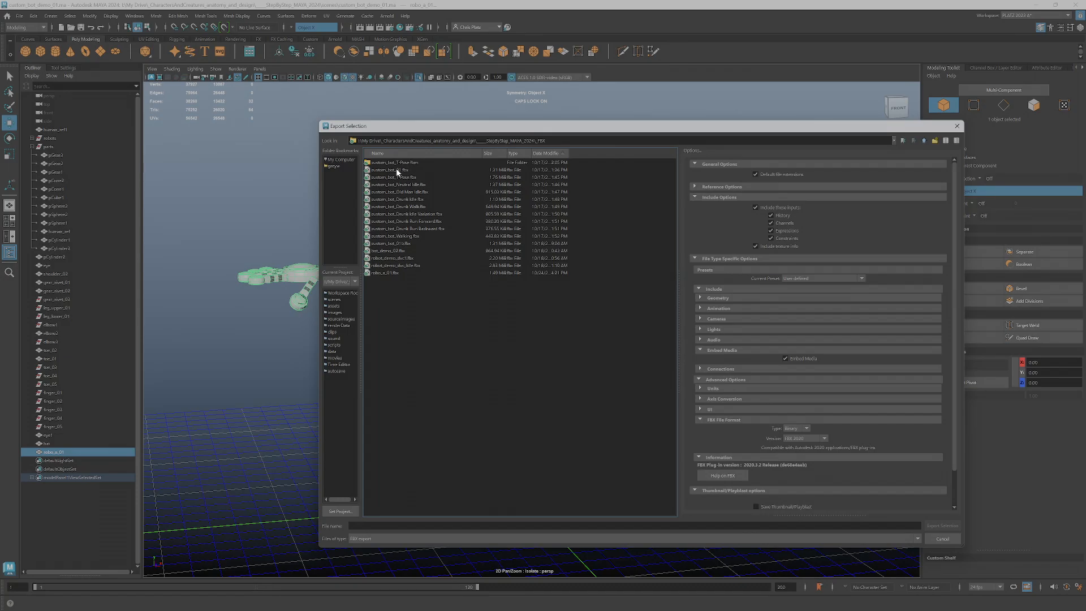
{"action": "left_click", "coordinate": [389, 272]}
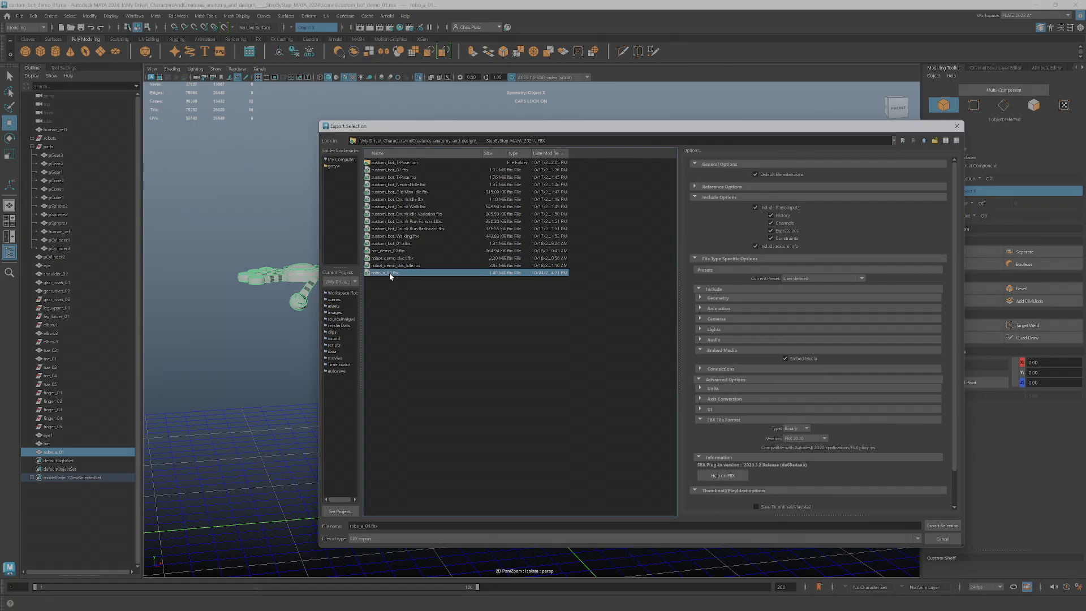
{"action": "left_click", "coordinate": [942, 526]}
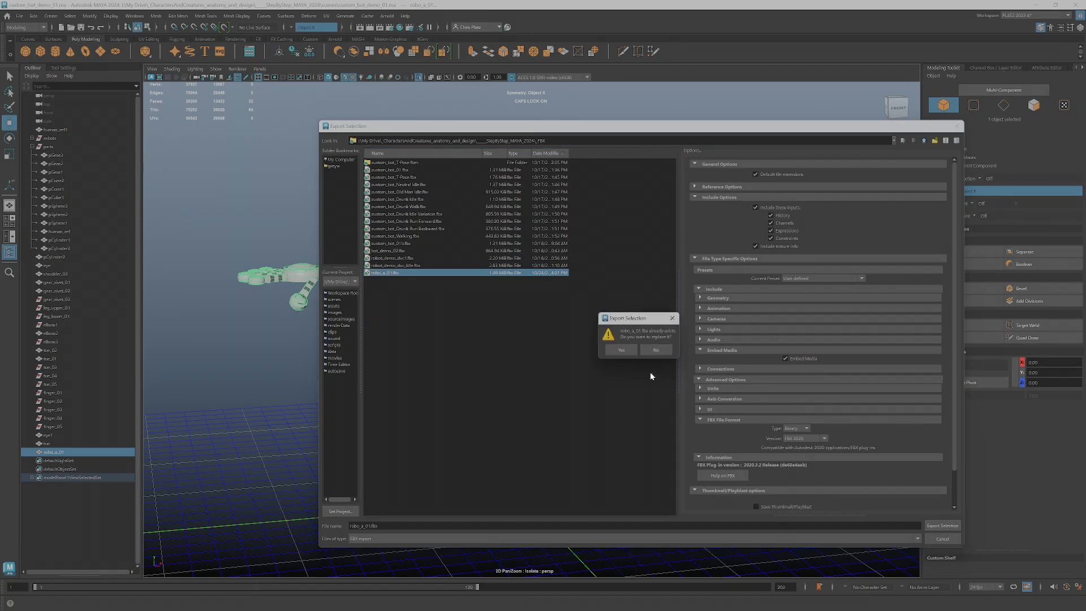
{"action": "left_click", "coordinate": [621, 350]}
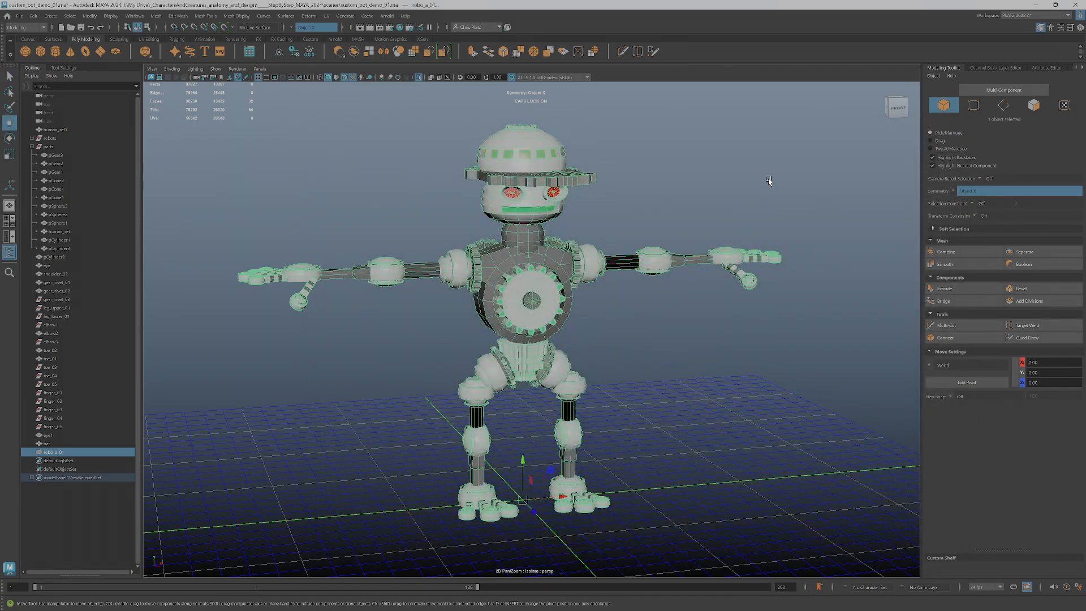
Switch to Mixamo in Chrome, start uploading a character and browse to the _FBX folder for the character file
{"action": "key", "text": "alt+Tab"}
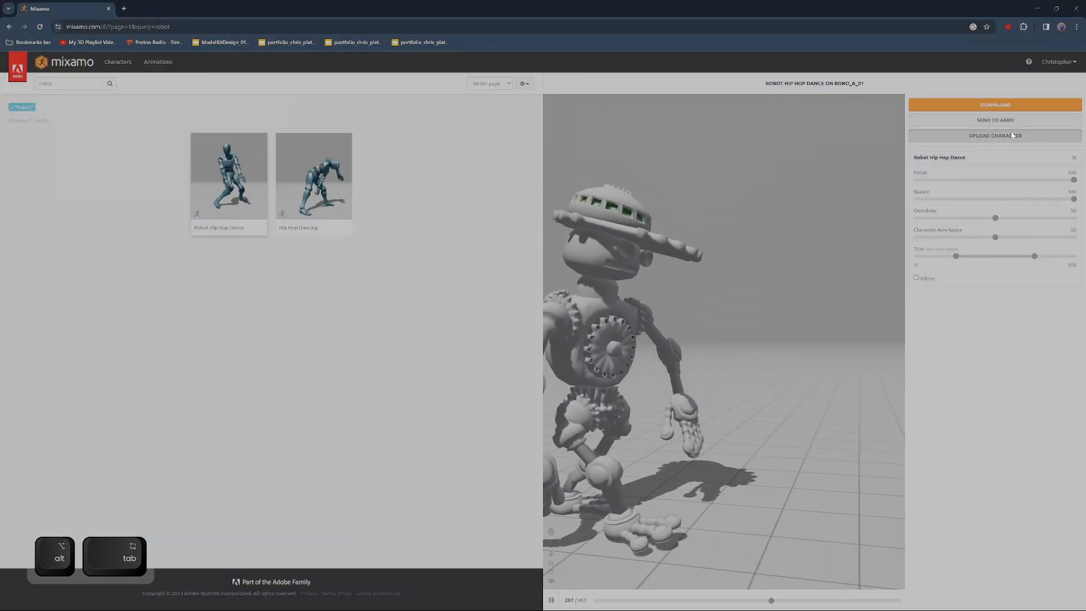
{"action": "left_click", "coordinate": [1012, 135]}
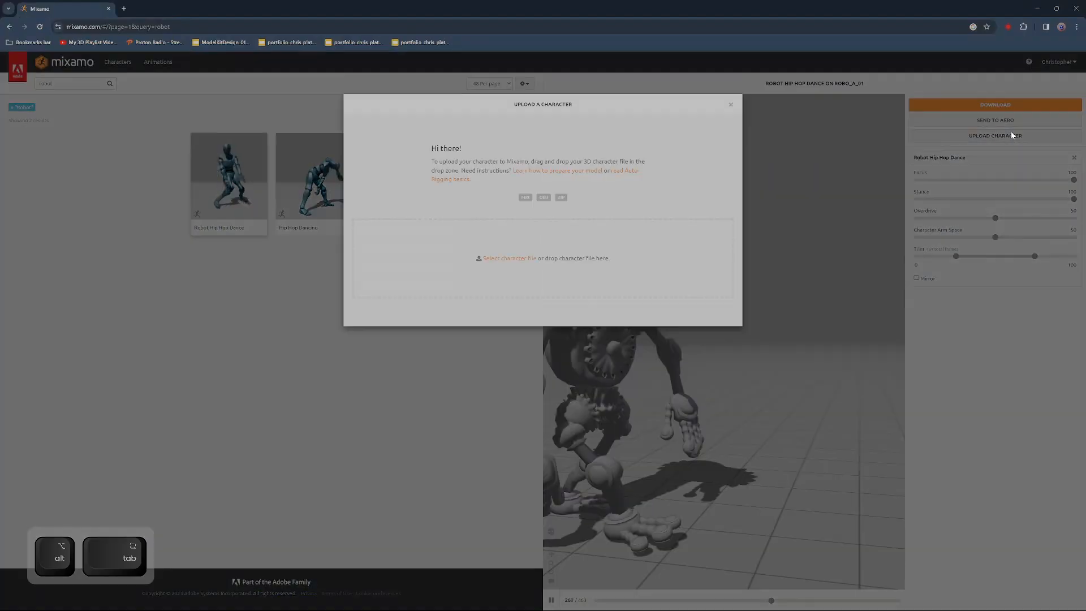
{"action": "left_click", "coordinate": [510, 259]}
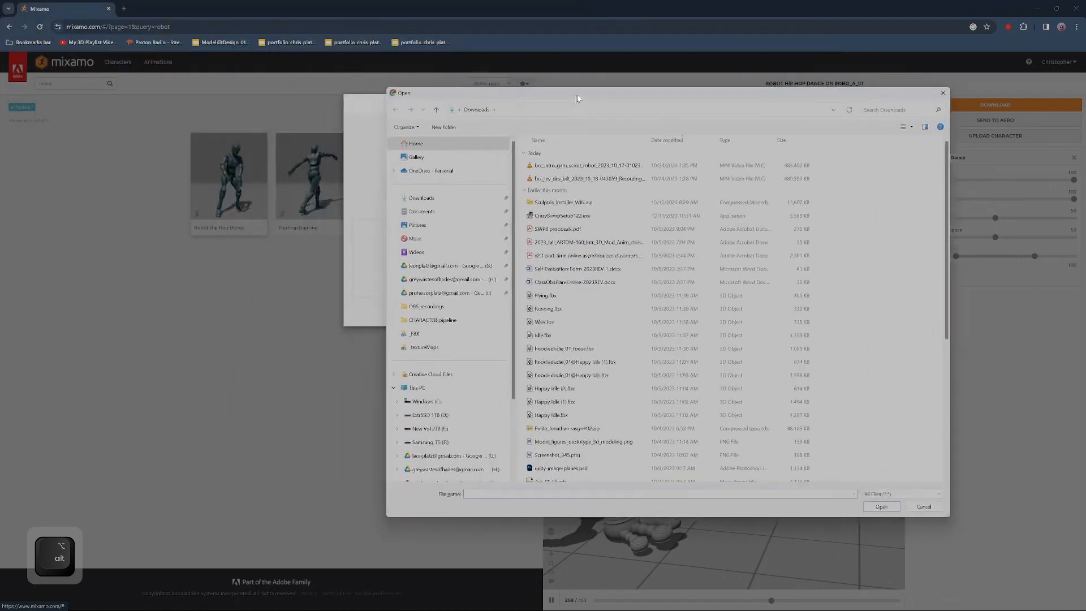
{"action": "left_click", "coordinate": [438, 294]}
{"action": "left_click", "coordinate": [421, 334]}
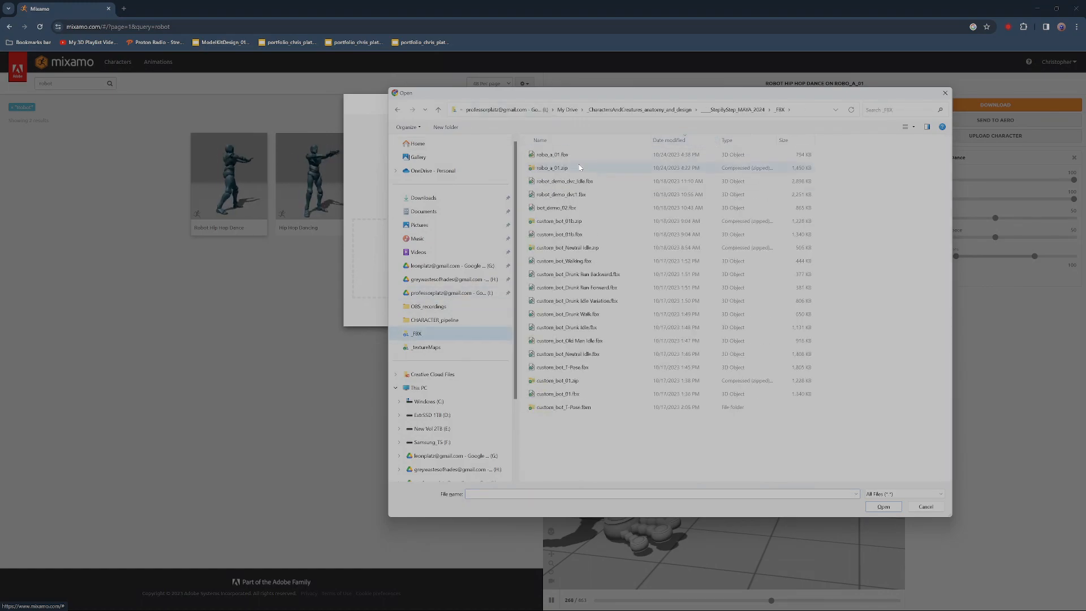
Switch to the _FBX folder in File Explorer, compress robo_a_01.fbx to a ZIP file and name it robo_a_01.1.zip
{"action": "right_click", "coordinate": [552, 154]}
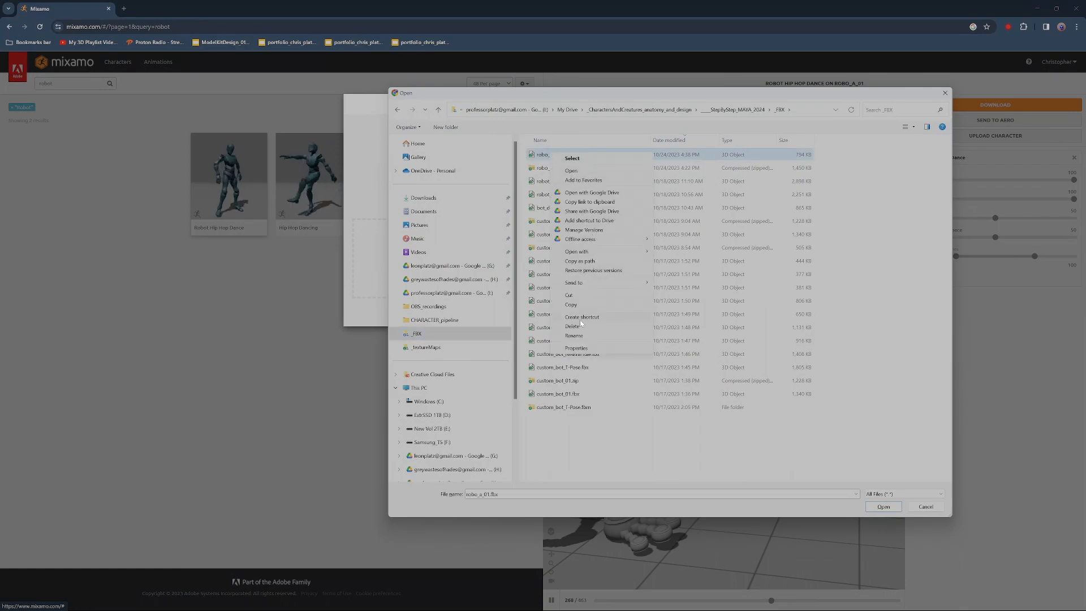
{"action": "key", "text": "alt+Tab"}
{"action": "key", "text": "alt+Tab"}
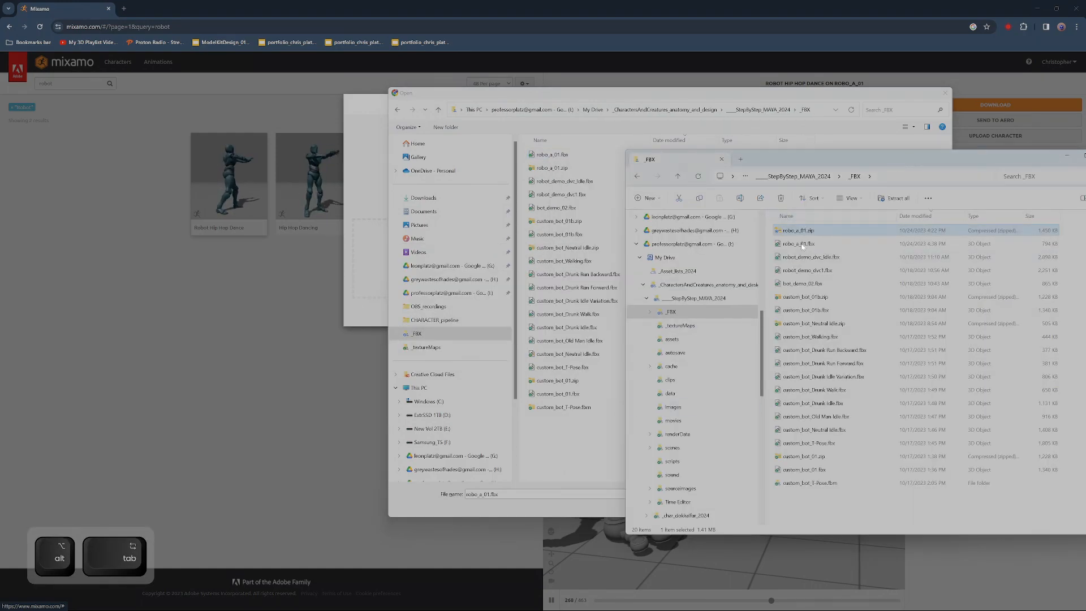
{"action": "left_click", "coordinate": [910, 220]}
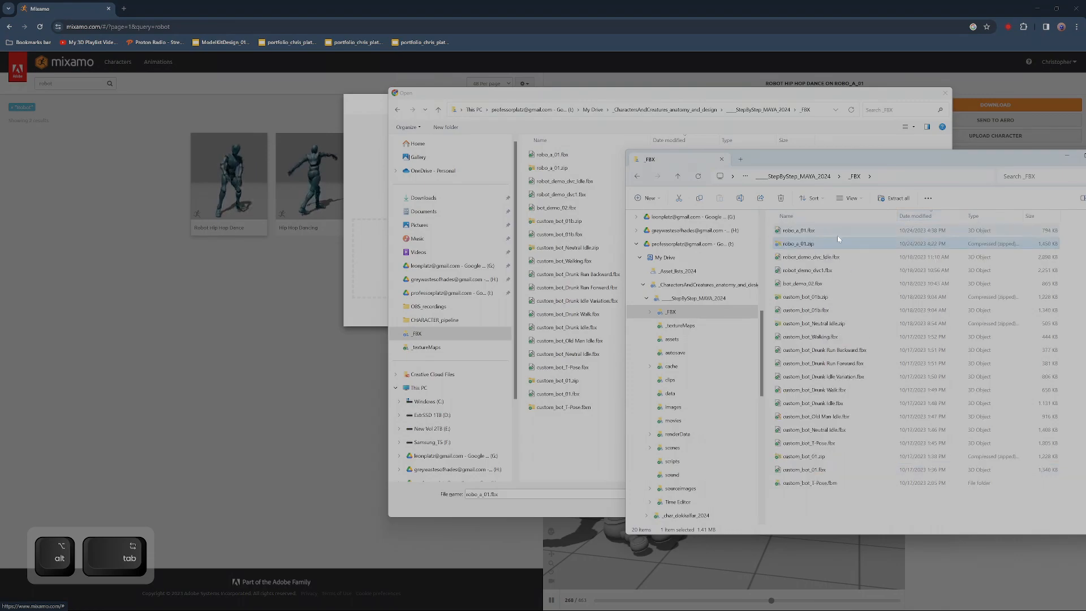
{"action": "left_click", "coordinate": [791, 234]}
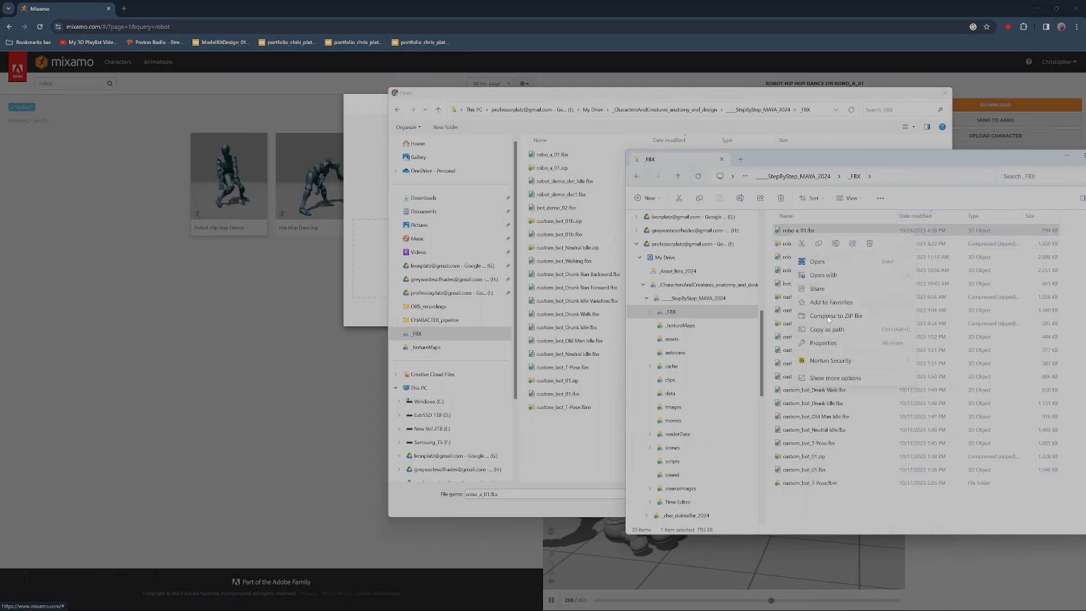
{"action": "left_click", "coordinate": [830, 316]}
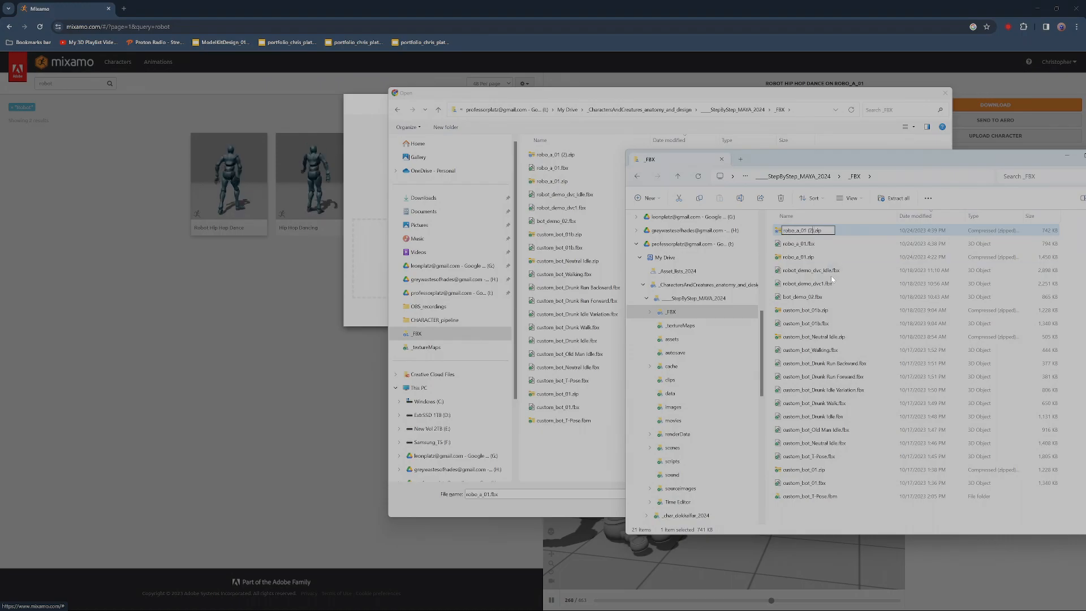
{"action": "key", "text": "BackSpace"}
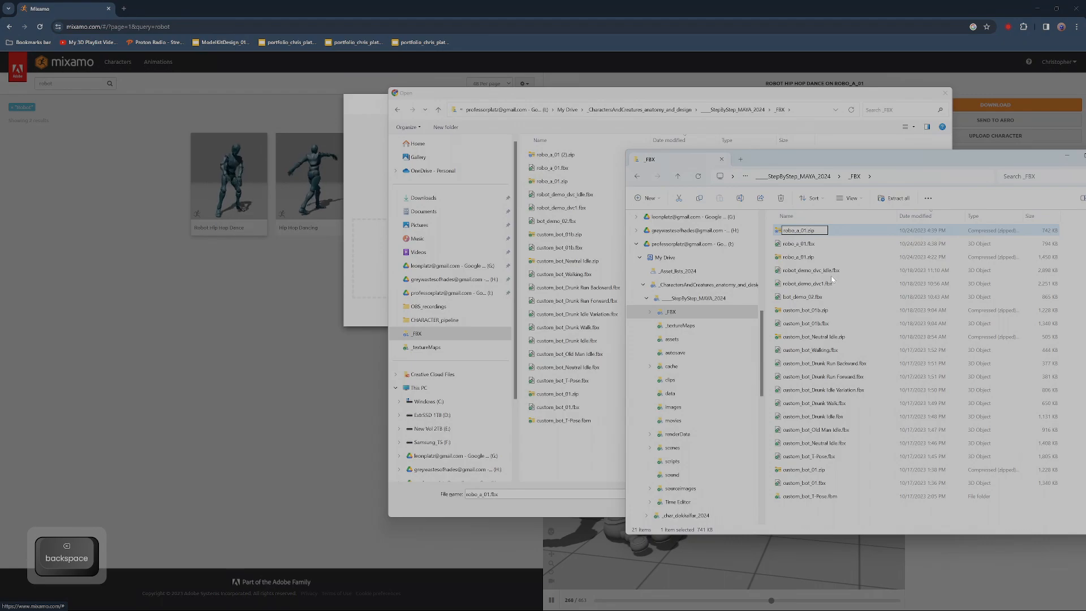
{"action": "key", "text": "BackSpace"}
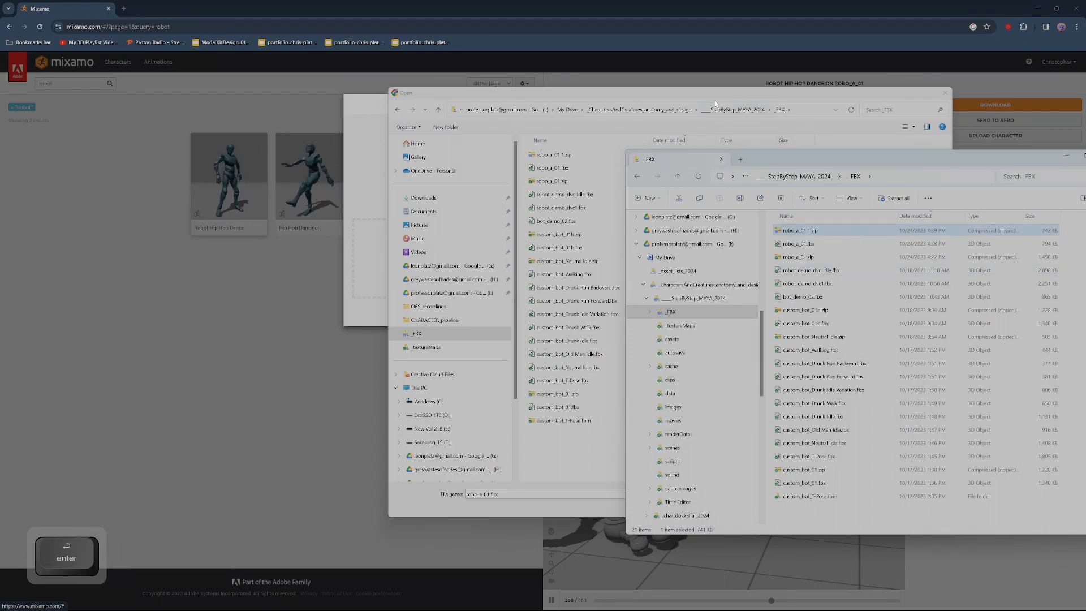
Upload robo_a_01.1.zip by dropping it from the file dialog into Mixamo's character drop zone, and dismiss the file dialog
{"action": "left_click_drag", "start_coordinate": [608, 93], "coordinate": [436, 301]}
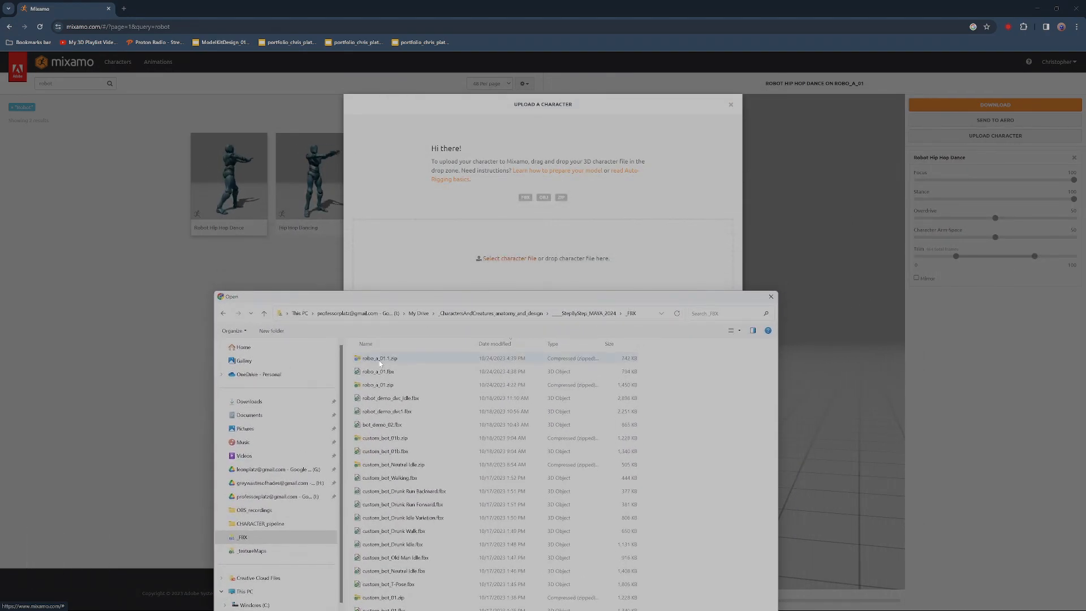
{"action": "left_click_drag", "start_coordinate": [374, 360], "coordinate": [514, 166]}
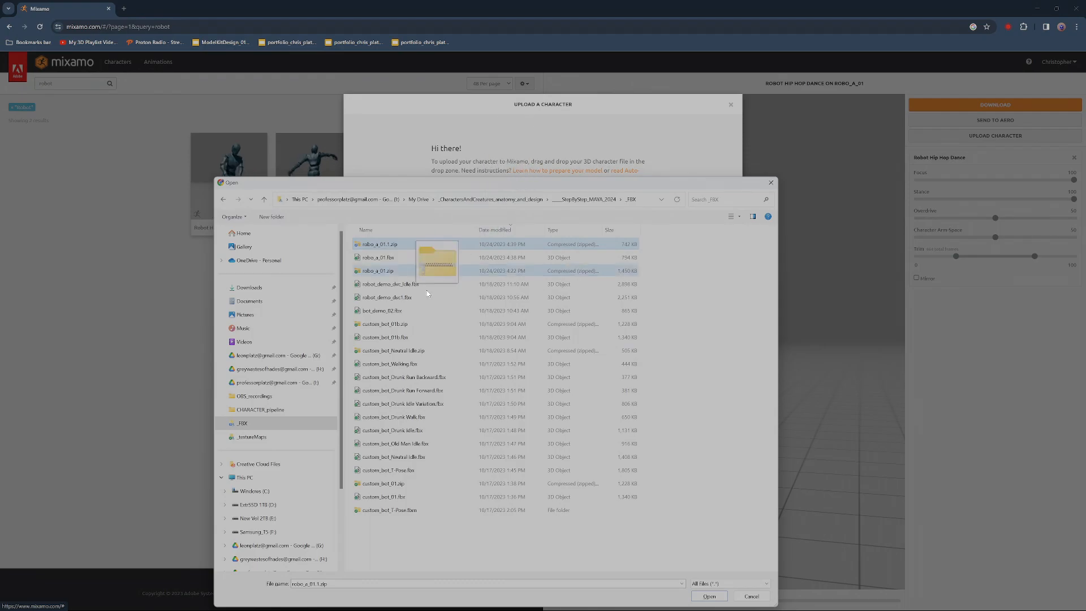
{"action": "left_click_drag", "start_coordinate": [440, 184], "coordinate": [414, 355]}
{"action": "left_click_drag", "start_coordinate": [374, 415], "coordinate": [371, 373]}
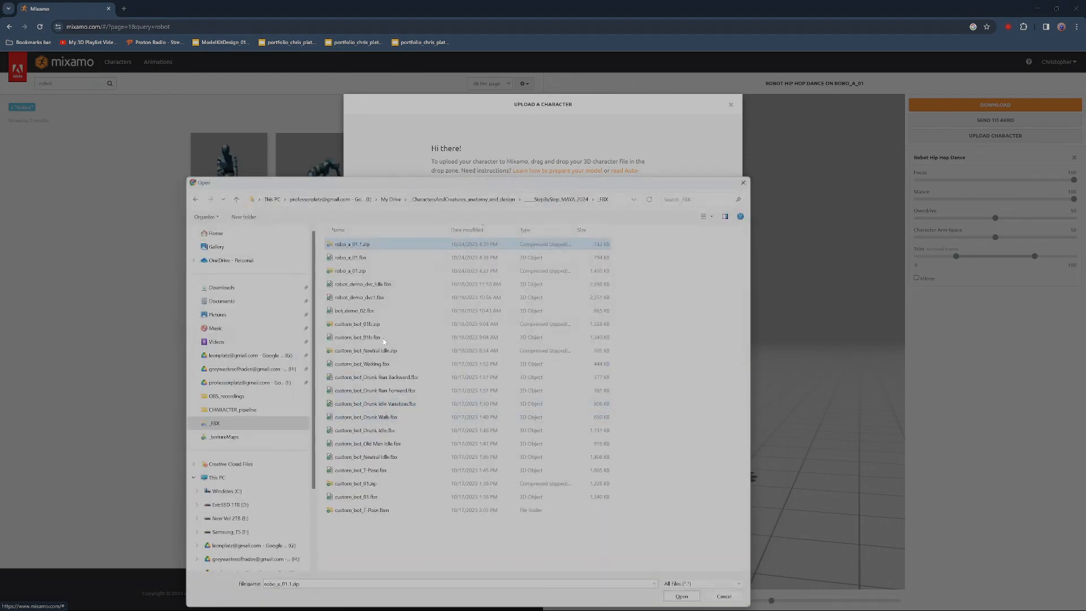
{"action": "left_click_drag", "start_coordinate": [399, 185], "coordinate": [732, 105]}
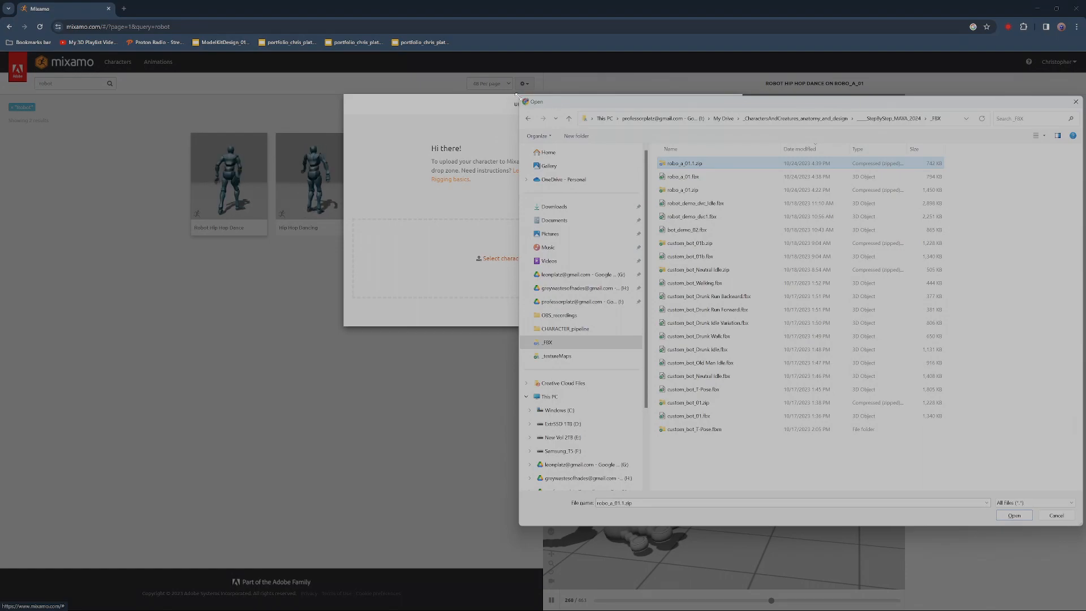
{"action": "left_click_drag", "start_coordinate": [516, 97], "coordinate": [670, 211]}
{"action": "left_click_drag", "start_coordinate": [793, 217], "coordinate": [768, 278]}
{"action": "left_click_drag", "start_coordinate": [824, 342], "coordinate": [534, 263]}
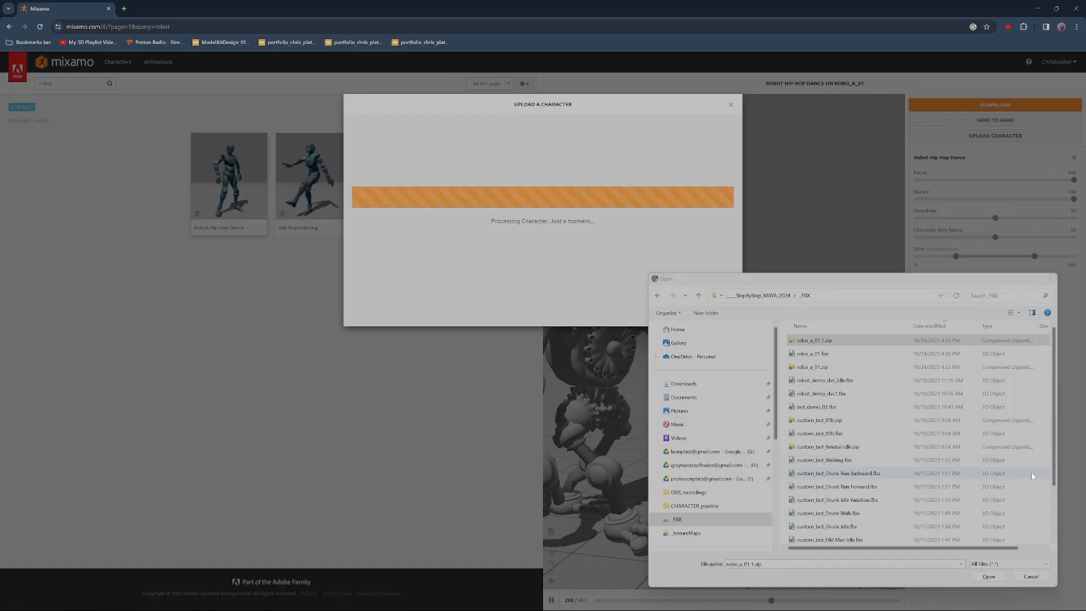
{"action": "left_click", "coordinate": [1030, 576]}
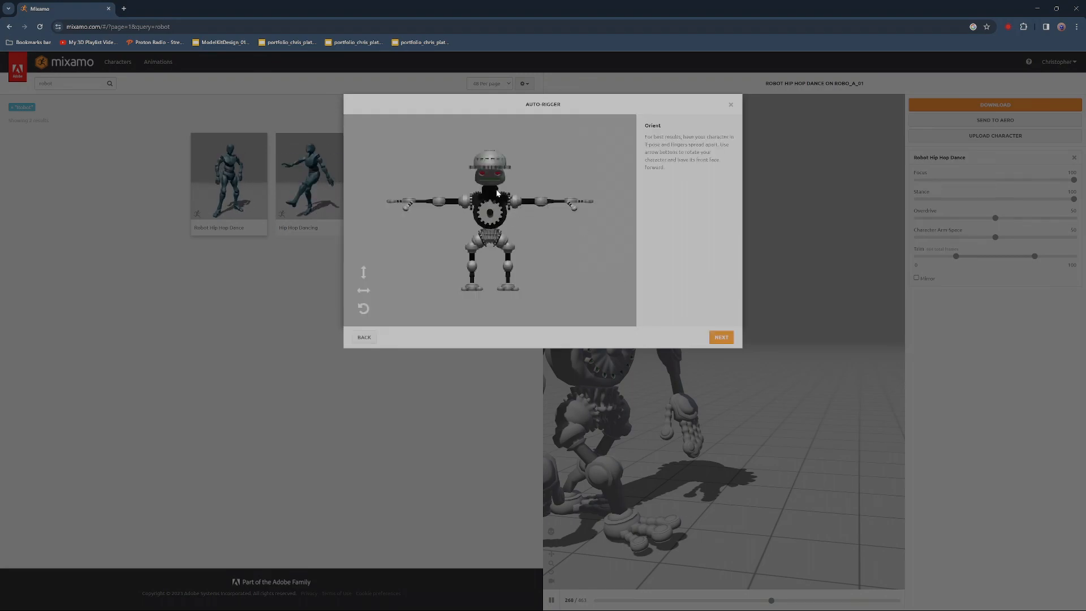
Accept the robot's orientation, place the chin, wrist, elbow, knee and groin markers with symmetry, and start auto-rigging
{"action": "left_click", "coordinate": [722, 337]}
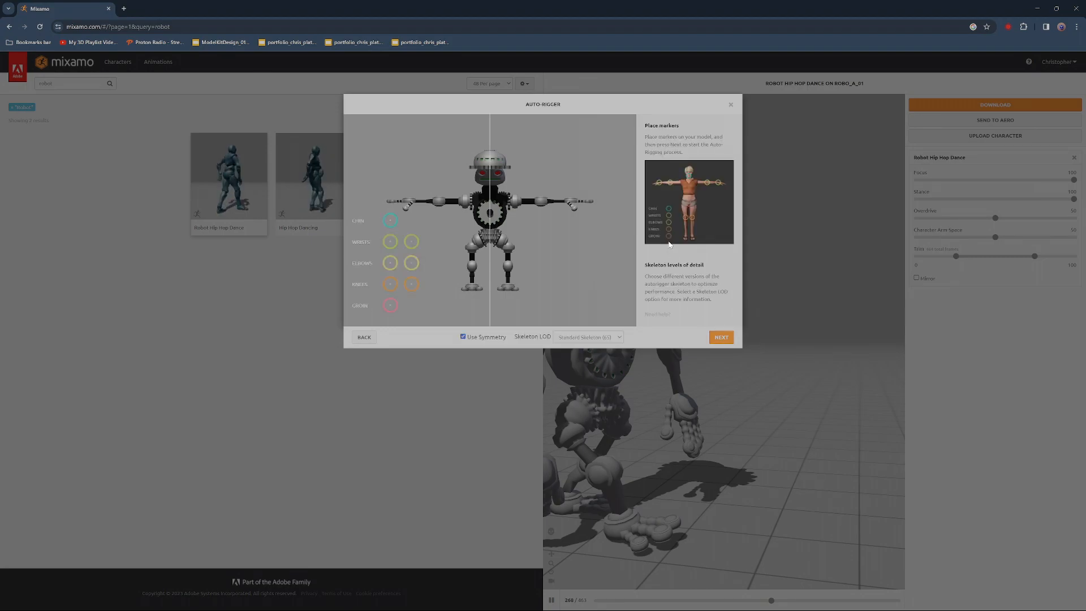
{"action": "left_click_drag", "start_coordinate": [473, 194], "coordinate": [491, 186]}
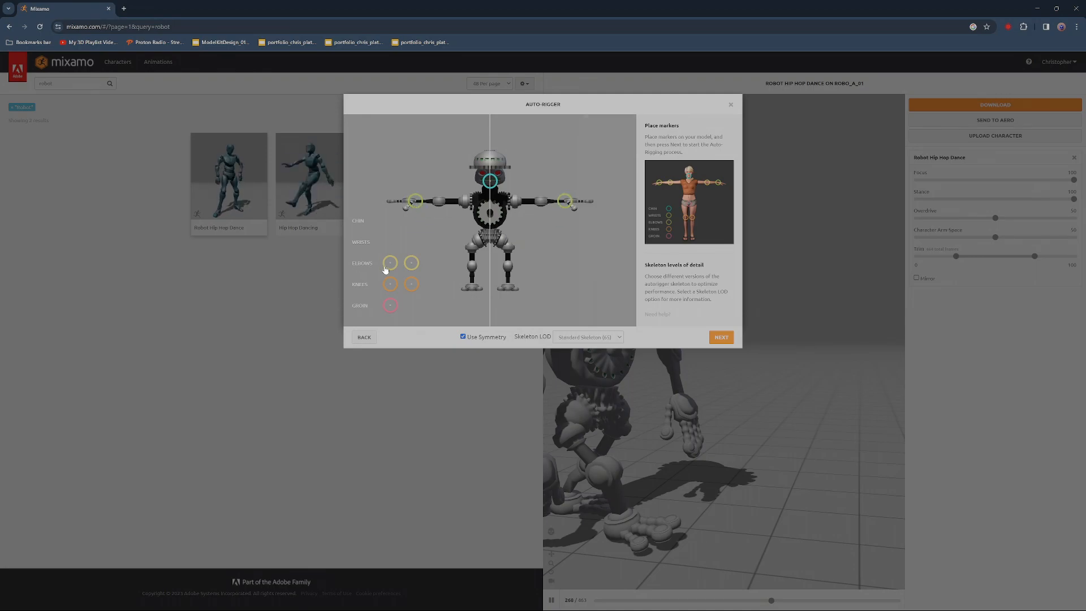
{"action": "left_click_drag", "start_coordinate": [430, 206], "coordinate": [439, 203]}
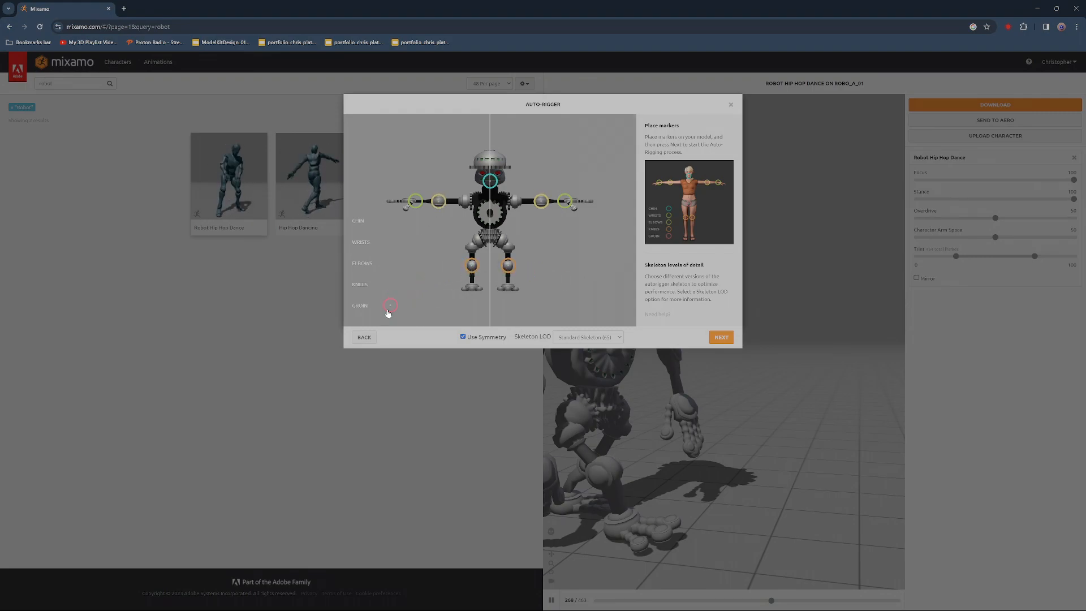
{"action": "left_click_drag", "start_coordinate": [437, 282], "coordinate": [490, 245]}
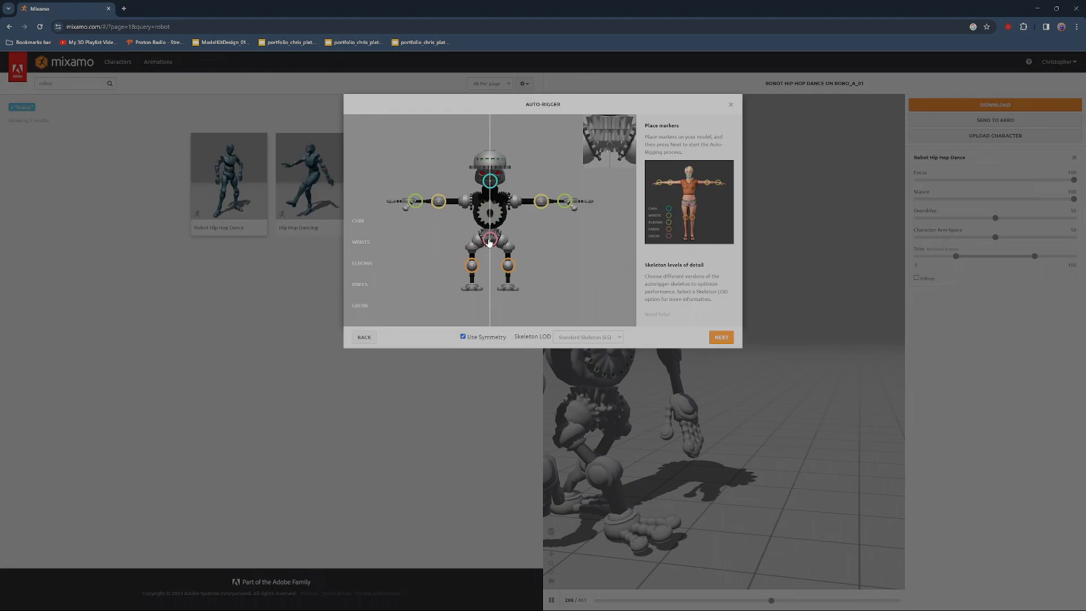
{"action": "left_click", "coordinate": [722, 335]}
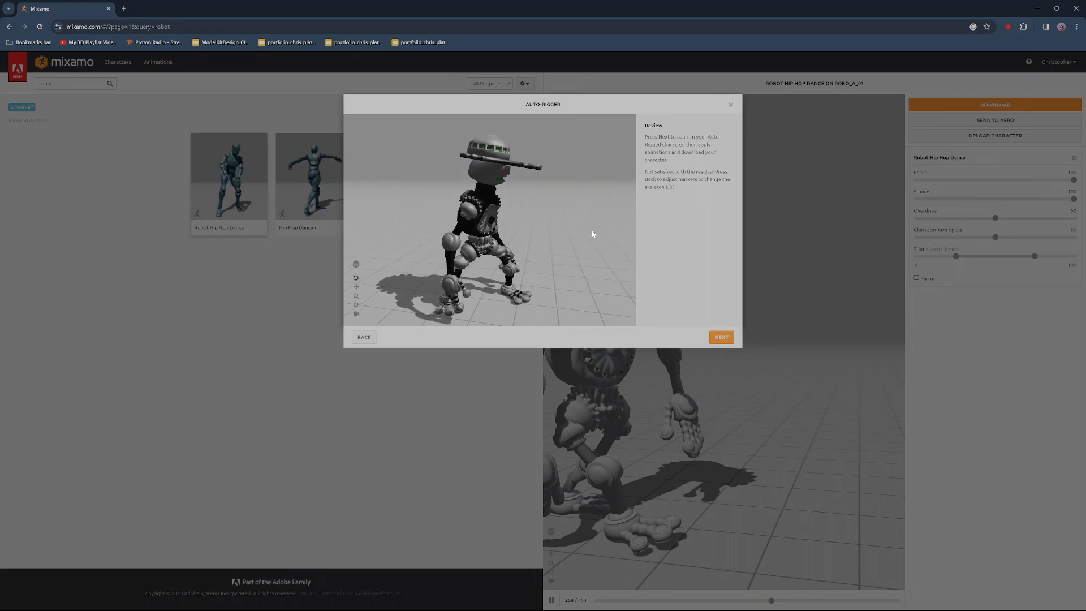
Review the auto-rigged robot's motion from several angles, accept the rig as the new character and view its dance preview
{"action": "scroll", "coordinate": [485, 241], "scroll_direction": "up", "scroll_amount": 5}
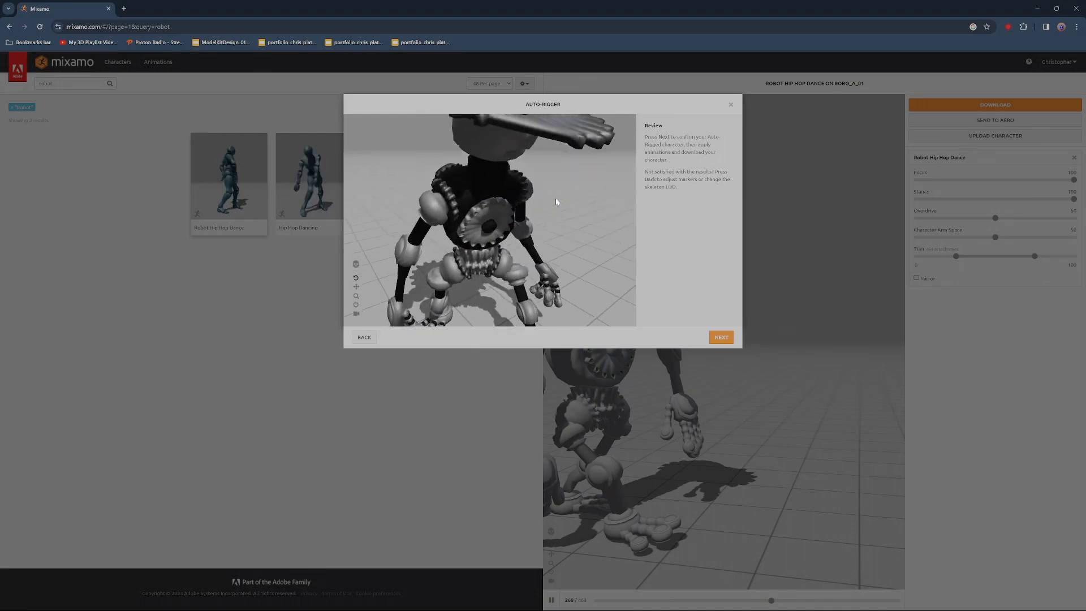
{"action": "left_click_drag", "start_coordinate": [509, 194], "coordinate": [453, 232]}
{"action": "scroll", "coordinate": [566, 218], "scroll_direction": "down", "scroll_amount": 5}
{"action": "scroll", "coordinate": [531, 239], "scroll_direction": "up", "scroll_amount": 4}
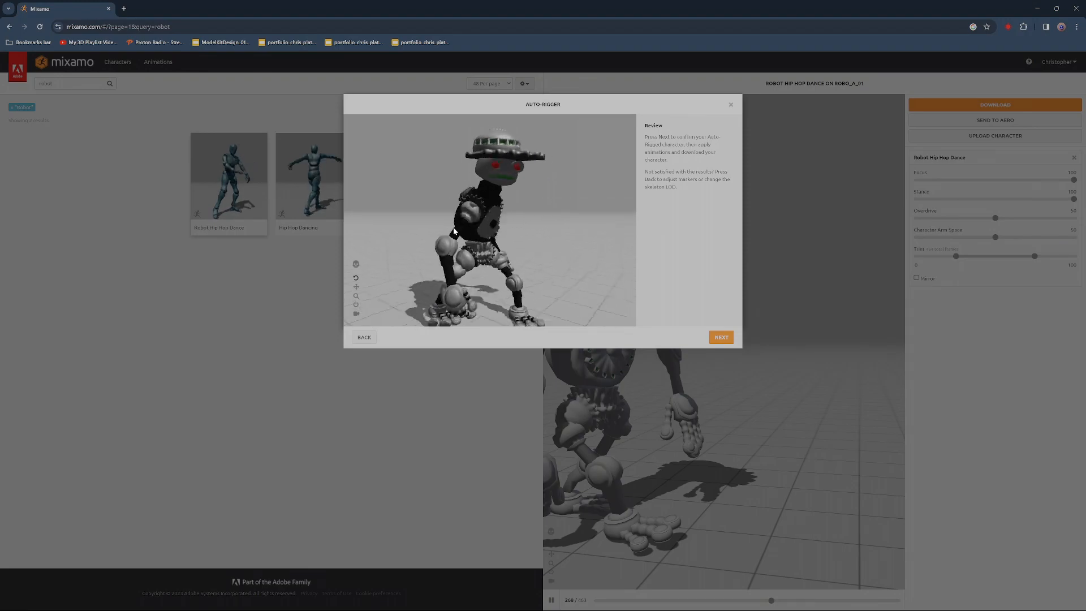
{"action": "left_click", "coordinate": [721, 338]}
{"action": "left_click", "coordinate": [719, 341]}
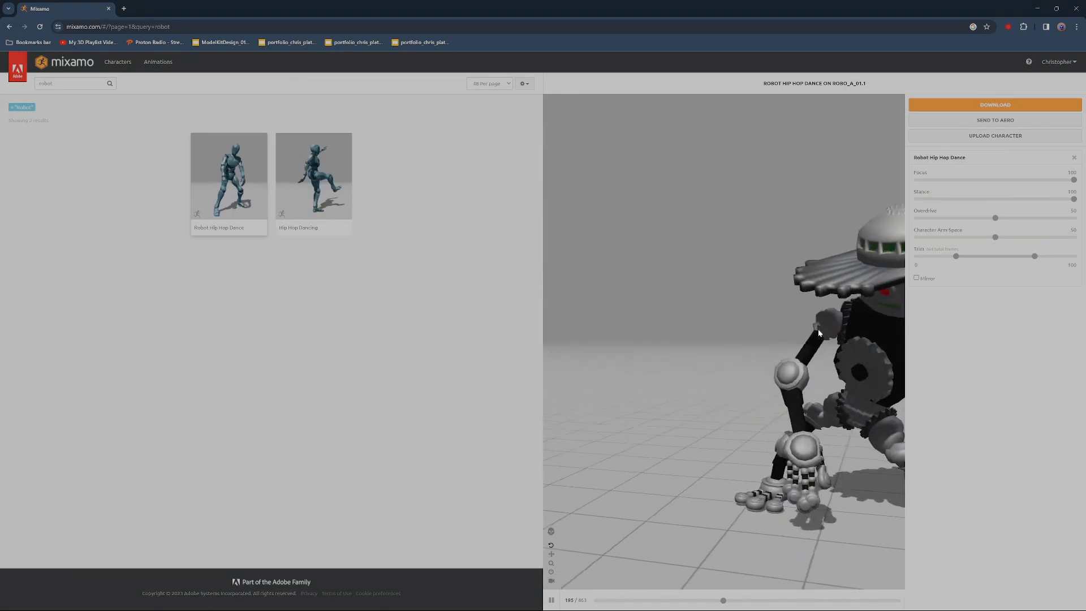
{"action": "left_click_drag", "start_coordinate": [735, 335], "coordinate": [731, 323]}
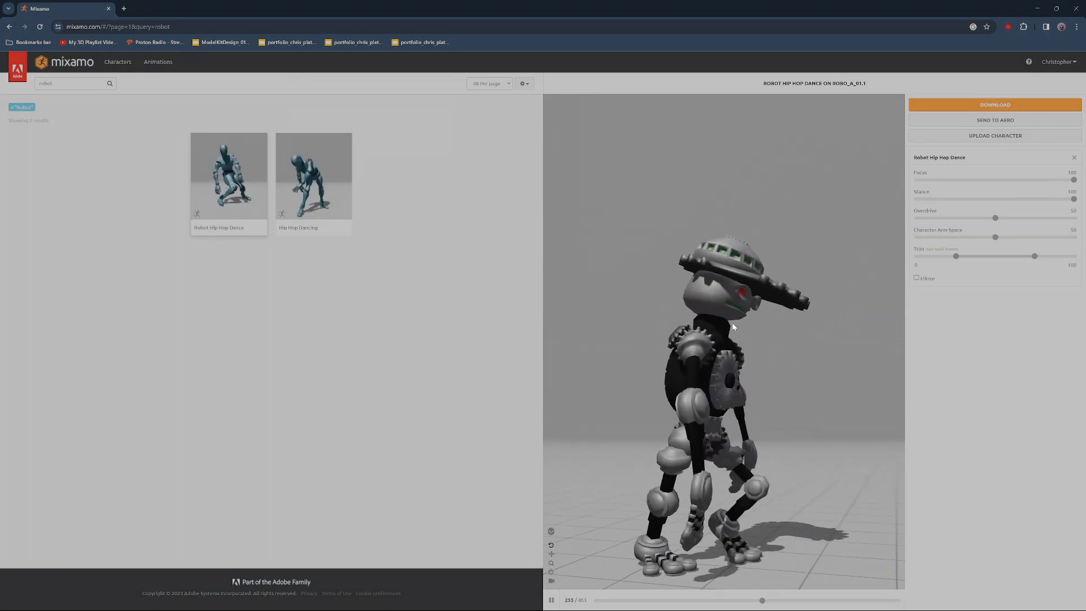